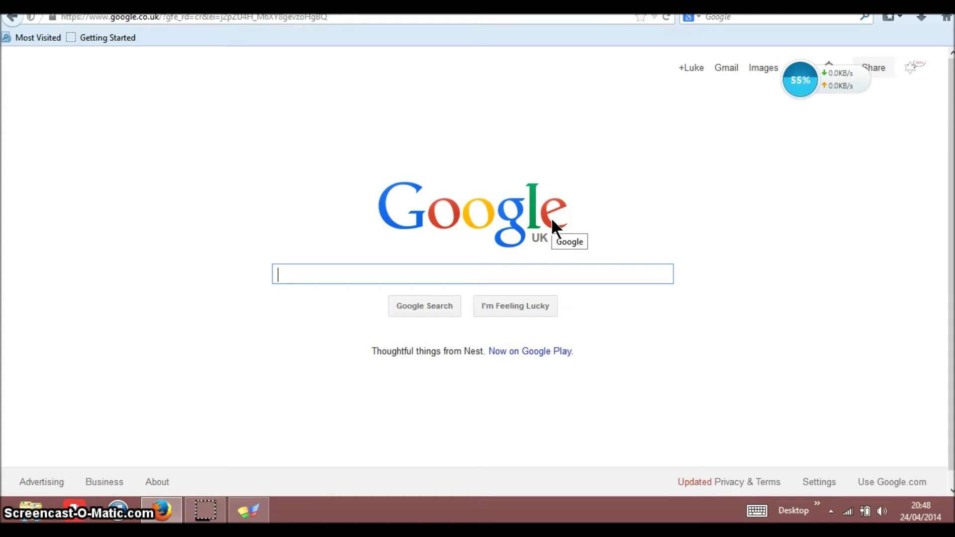
# Switch from the Google page in Firefox to the Windows 8 Start screen.
pyautogui.press('super')
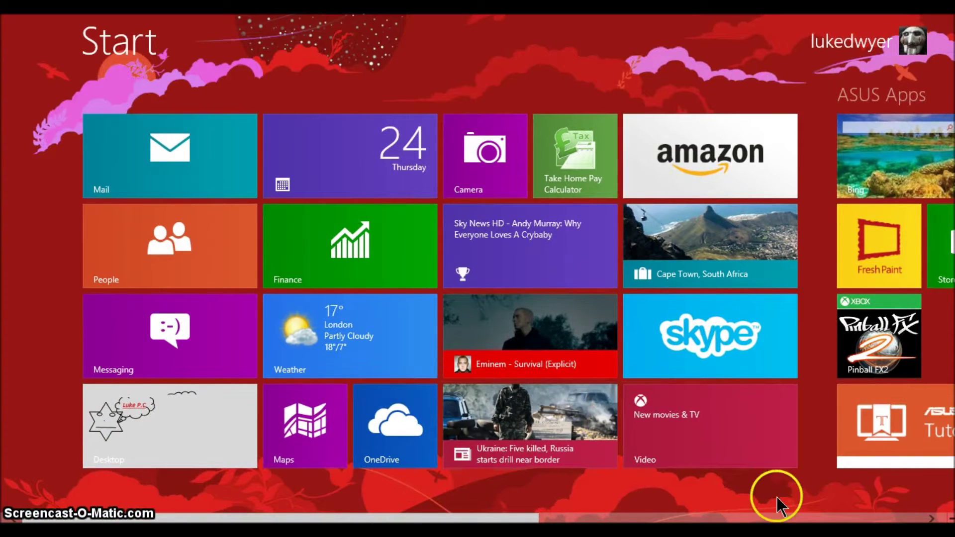
# Scroll through the Start screen tiles and full Apps list, then return to the desktop.
pyautogui.scroll(-5, 477, 291)
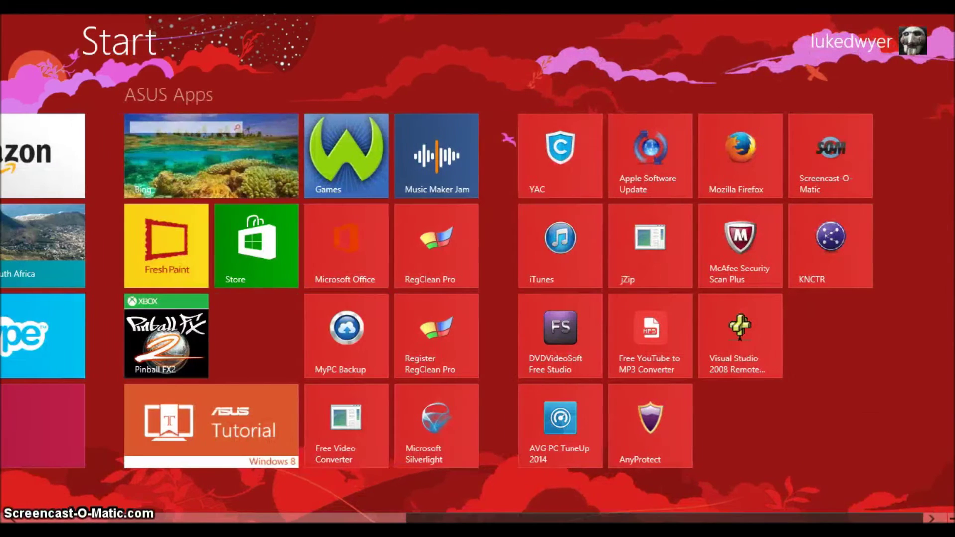
pyautogui.moveTo(758, 512); pyautogui.dragTo(576, 512)
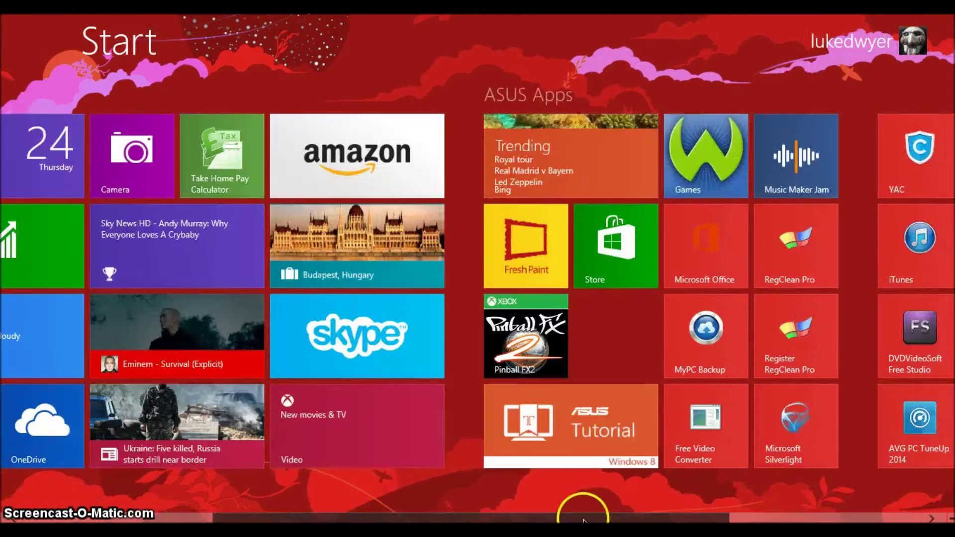
pyautogui.scroll(-2, 587, 495)
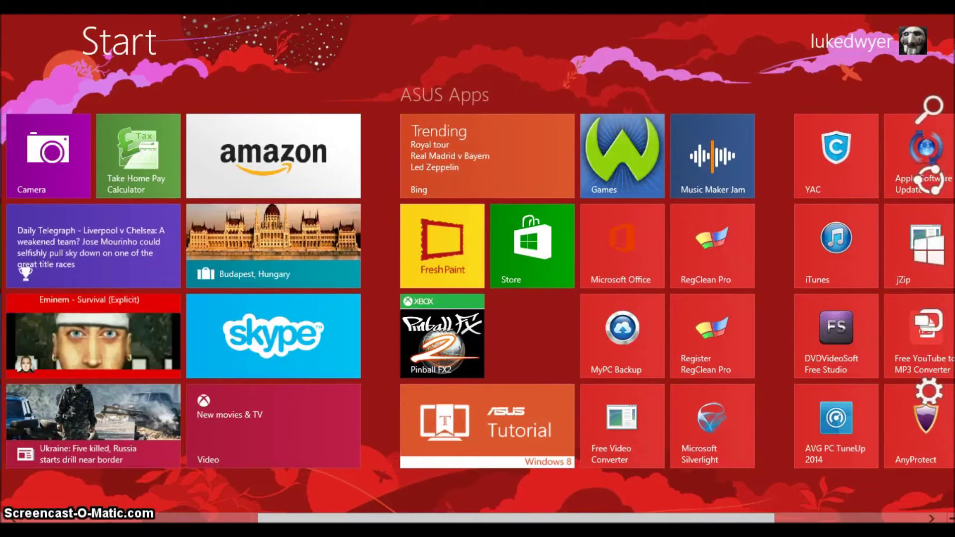
pyautogui.click(932, 107)
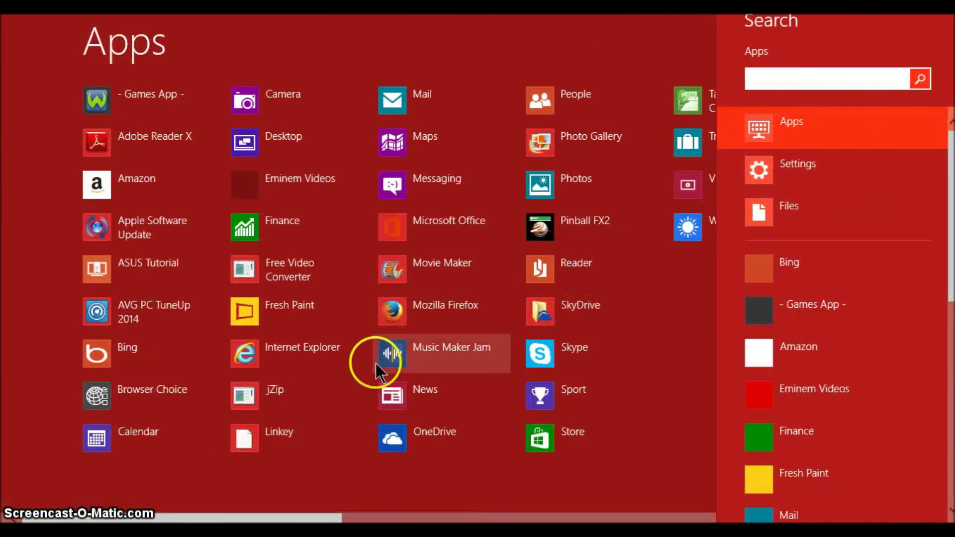
pyautogui.press('super')
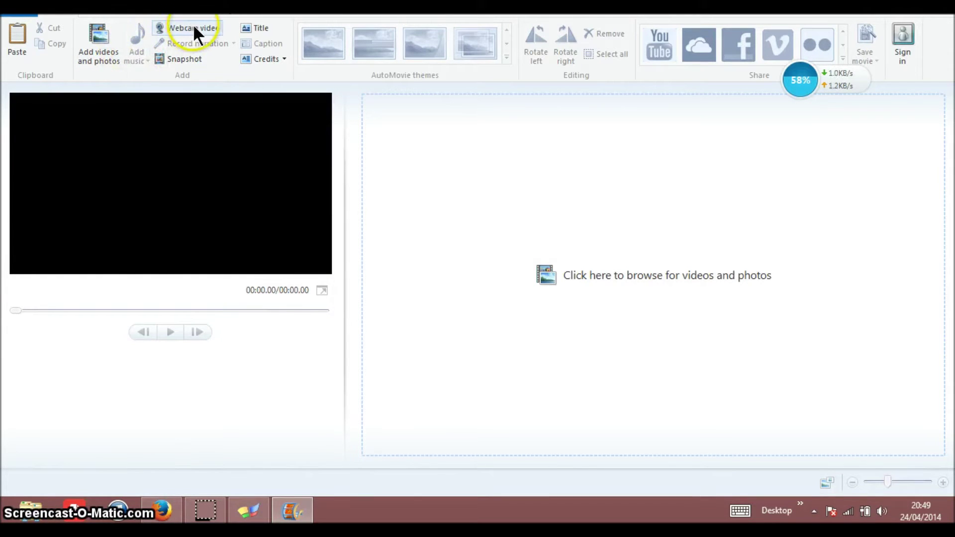
# Add a title clip and change its text from My Movie to 'Luke P.C'.
pyautogui.click(258, 28)
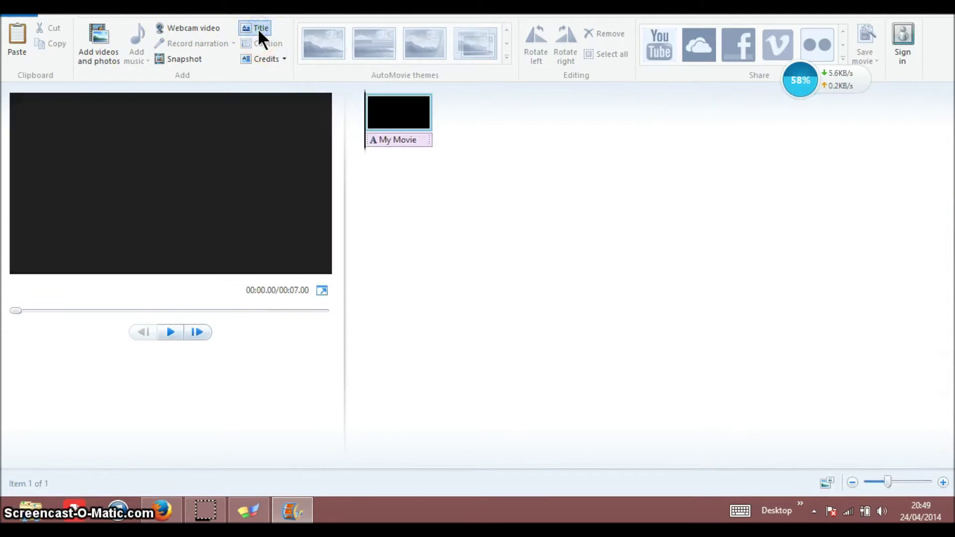
pyautogui.press('BackSpace')
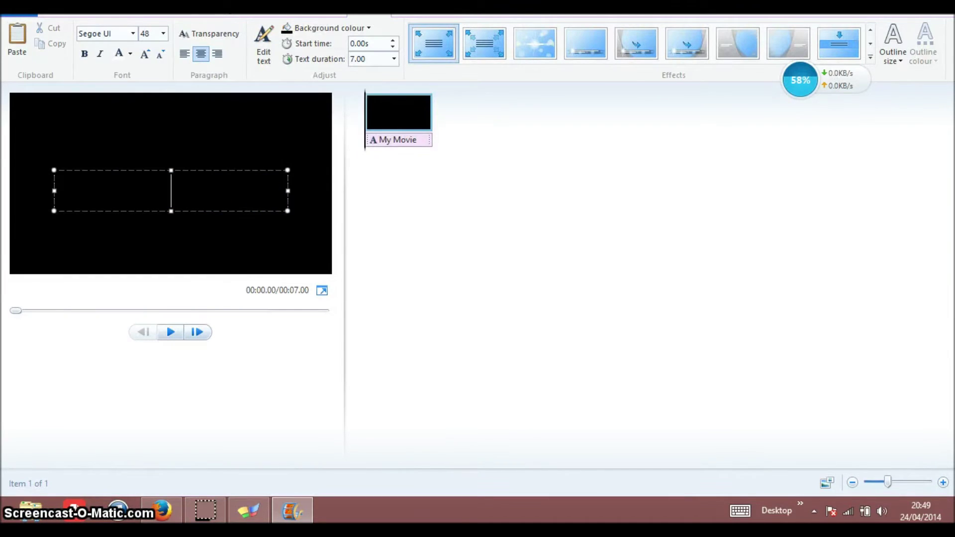
pyautogui.write('Luke P.C')
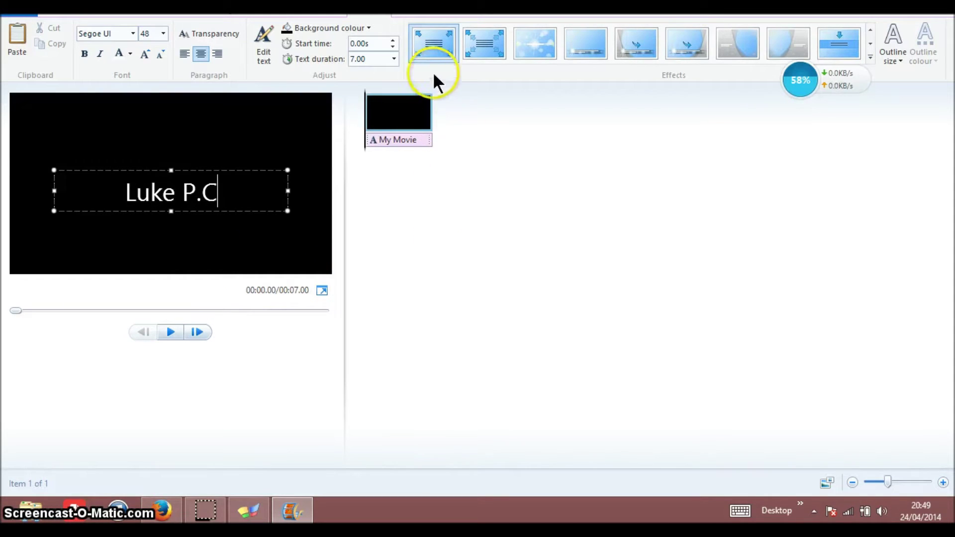
# Shift the title text left and apply the Cinematic - fade left effect.
pyautogui.click(435, 57)
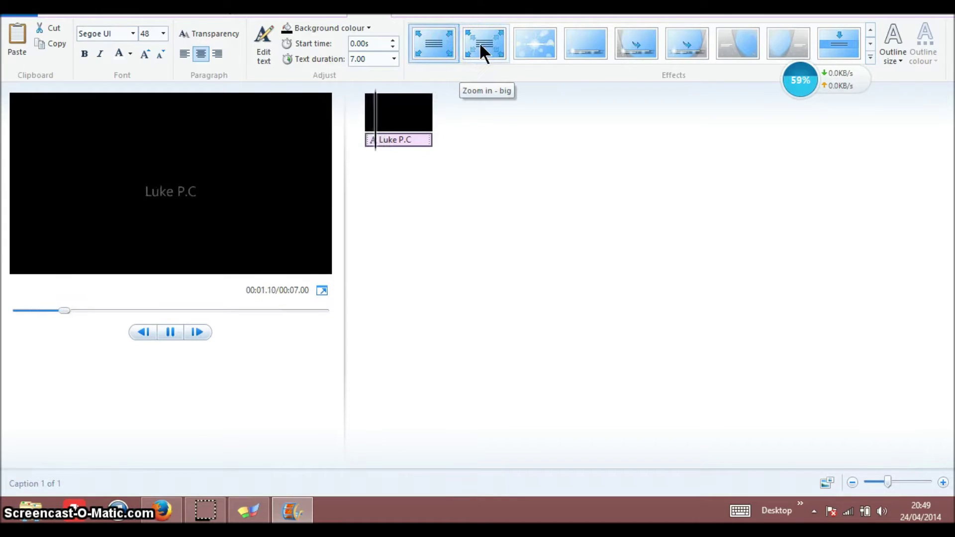
pyautogui.click(526, 44)
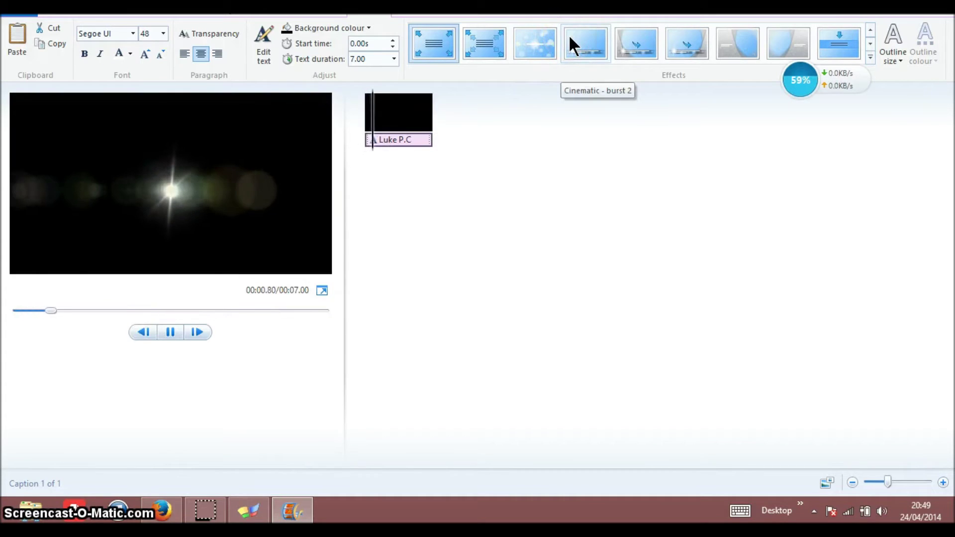
pyautogui.click(648, 30)
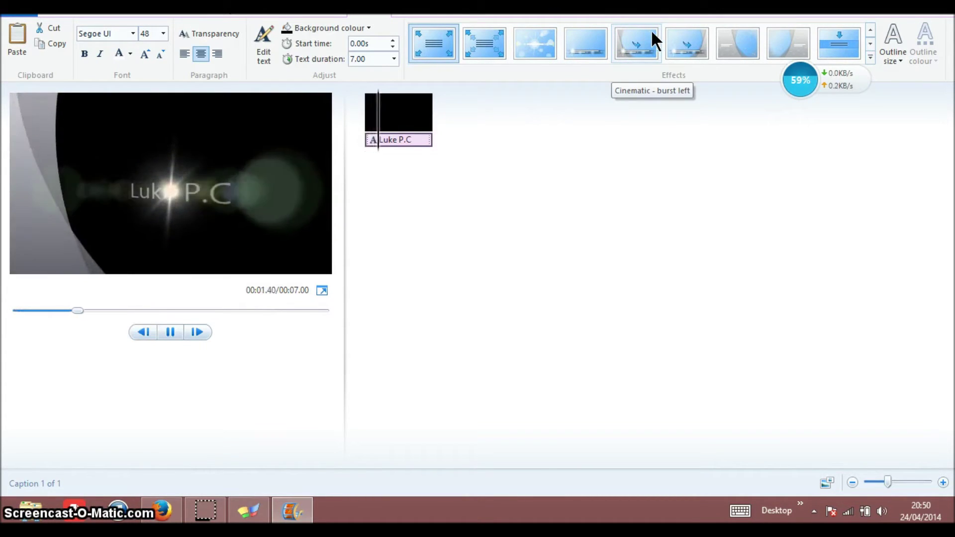
pyautogui.click(694, 29)
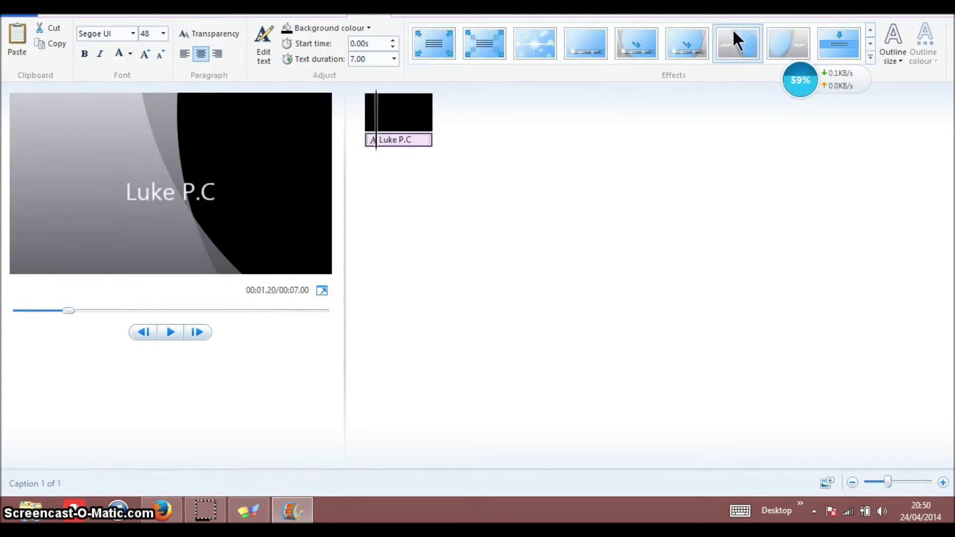
pyautogui.moveTo(199, 166); pyautogui.dragTo(111, 166)
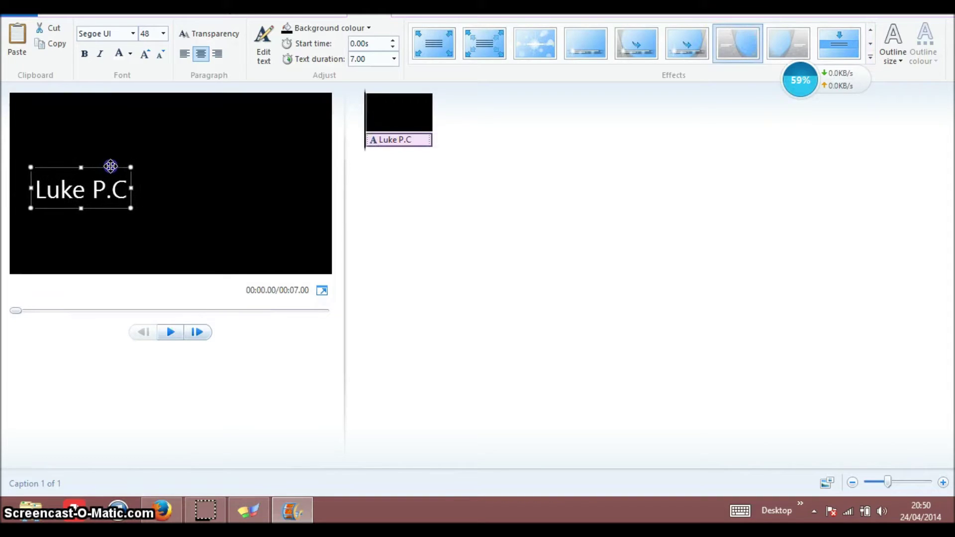
pyautogui.click(730, 48)
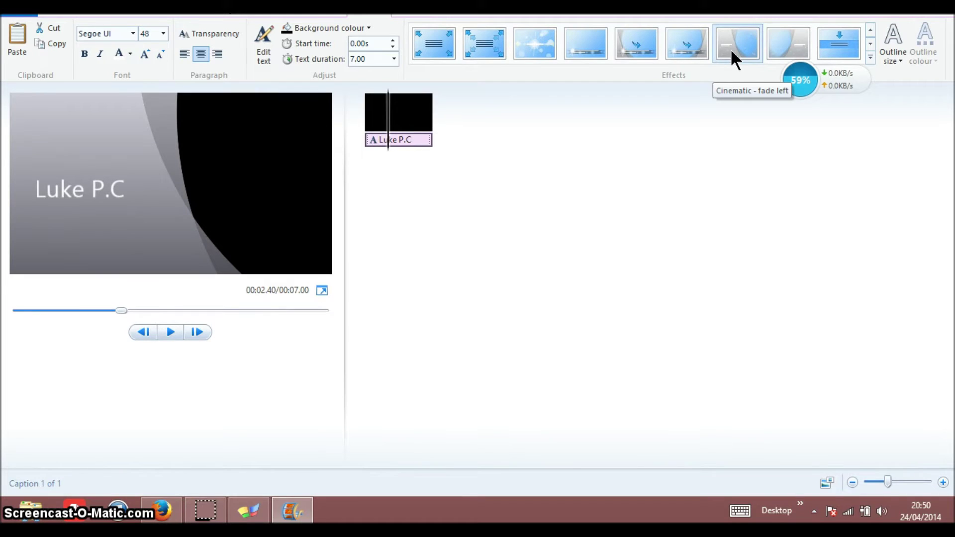
pyautogui.click(519, 203)
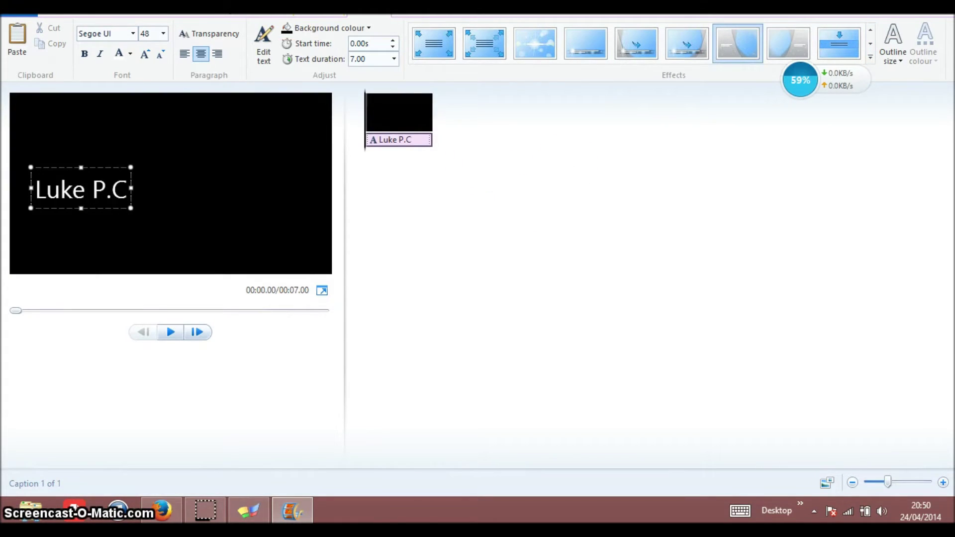
# Give the title a white background and black 'Luke P.C' text, then preview it.
pyautogui.click(184, 56)
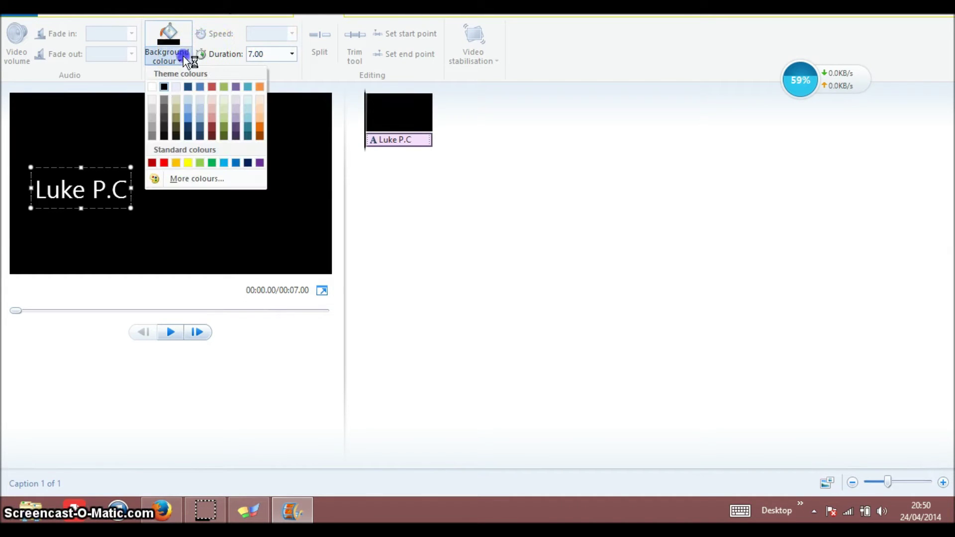
pyautogui.click(152, 89)
pyautogui.click(132, 208)
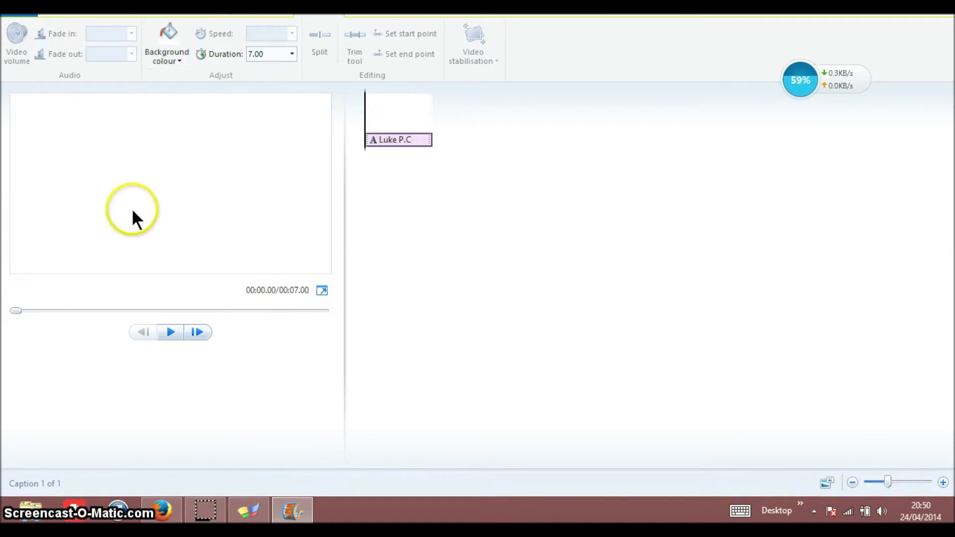
pyautogui.moveTo(127, 194); pyautogui.dragTo(5, 198)
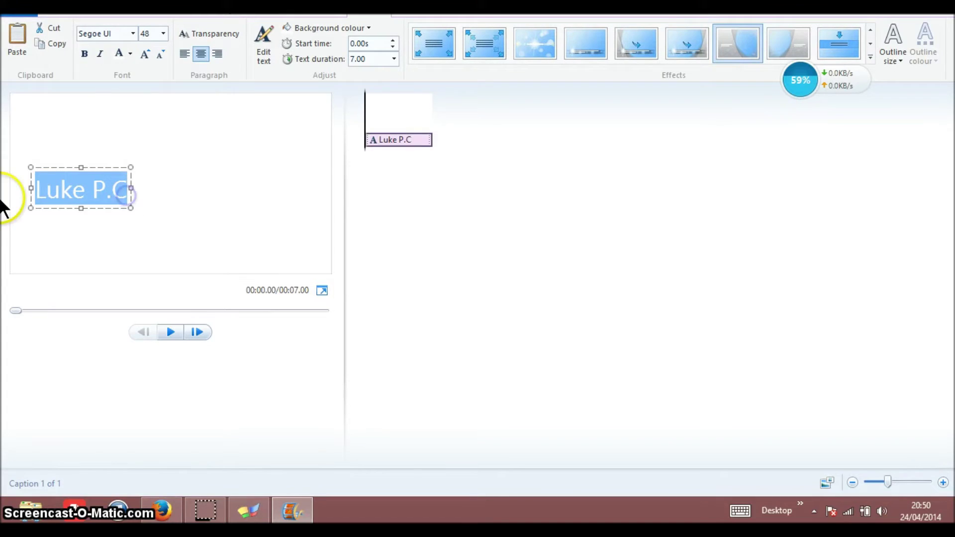
pyautogui.click(129, 53)
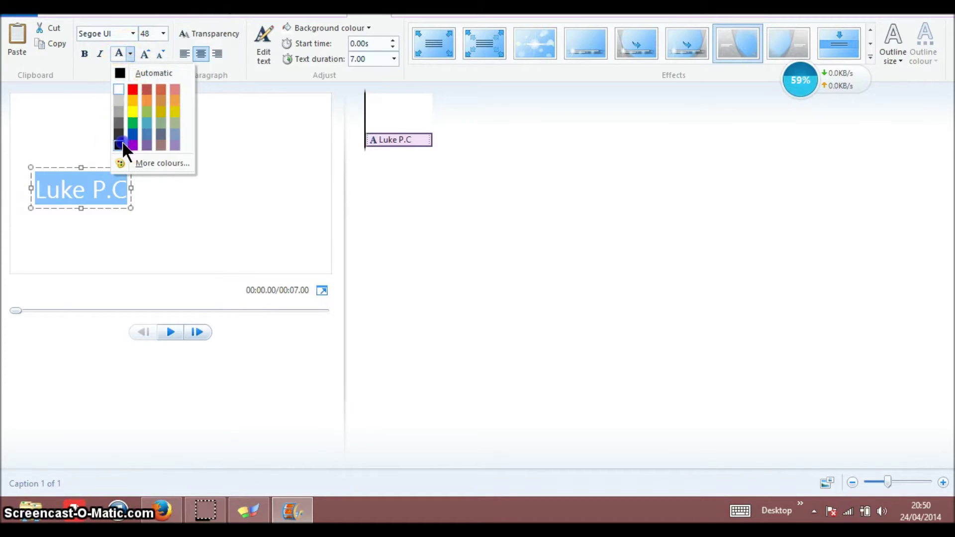
pyautogui.click(120, 144)
pyautogui.click(170, 333)
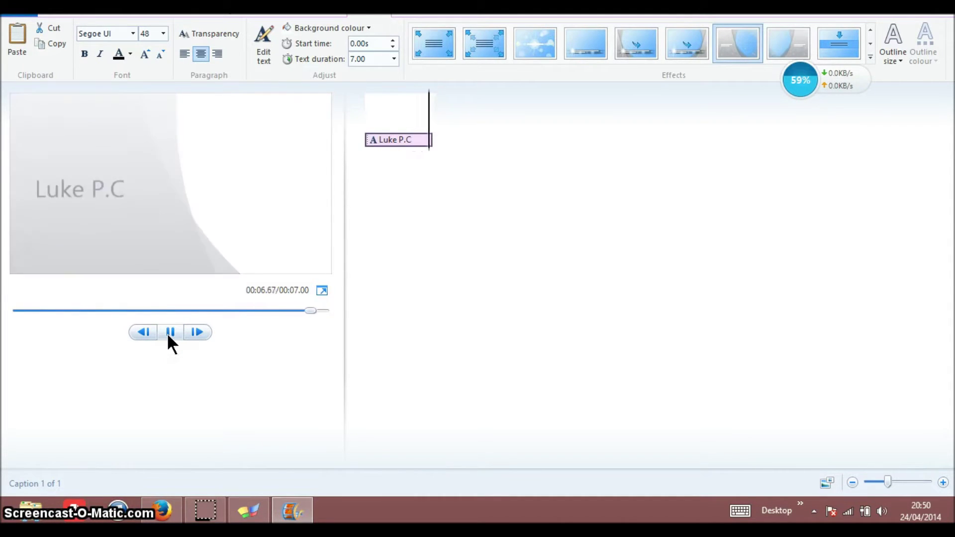
# Add the All Time Low - Lost in Stereo song from My Music and preview it.
pyautogui.click(55, 14)
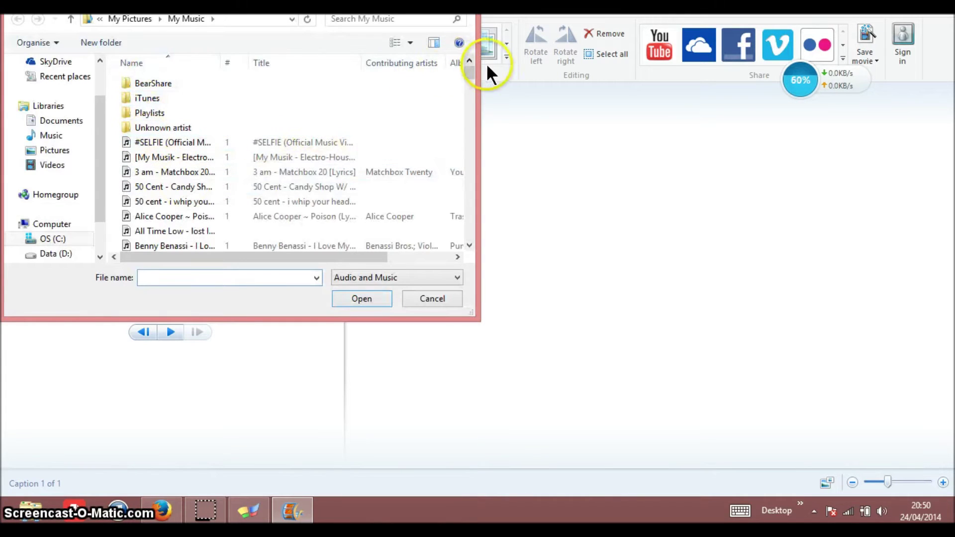
pyautogui.moveTo(466, 71); pyautogui.dragTo(468, 85)
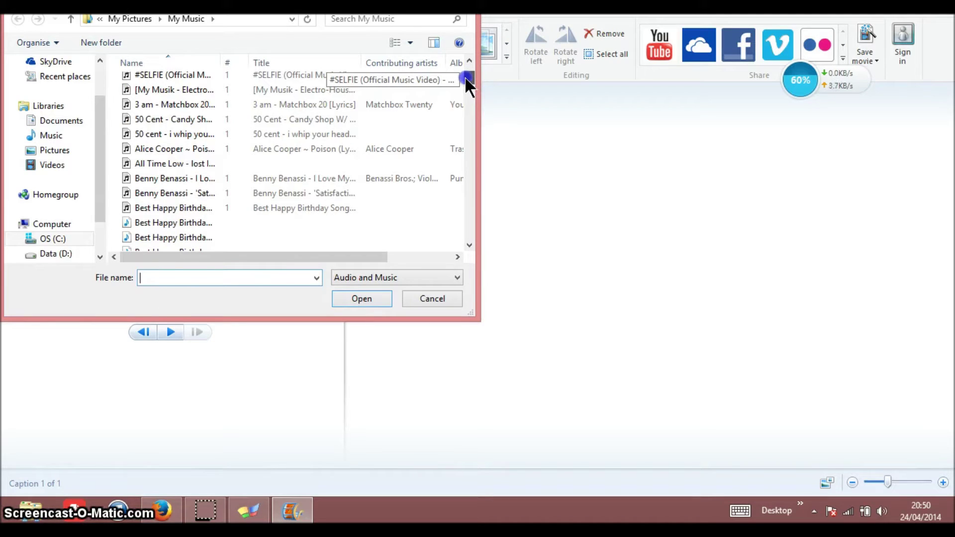
pyautogui.doubleClick(232, 167)
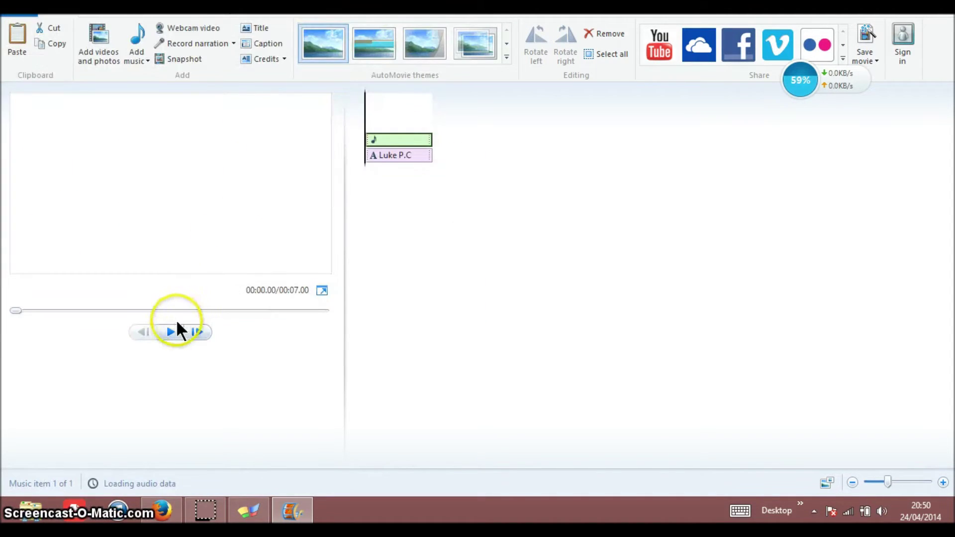
pyautogui.click(169, 329)
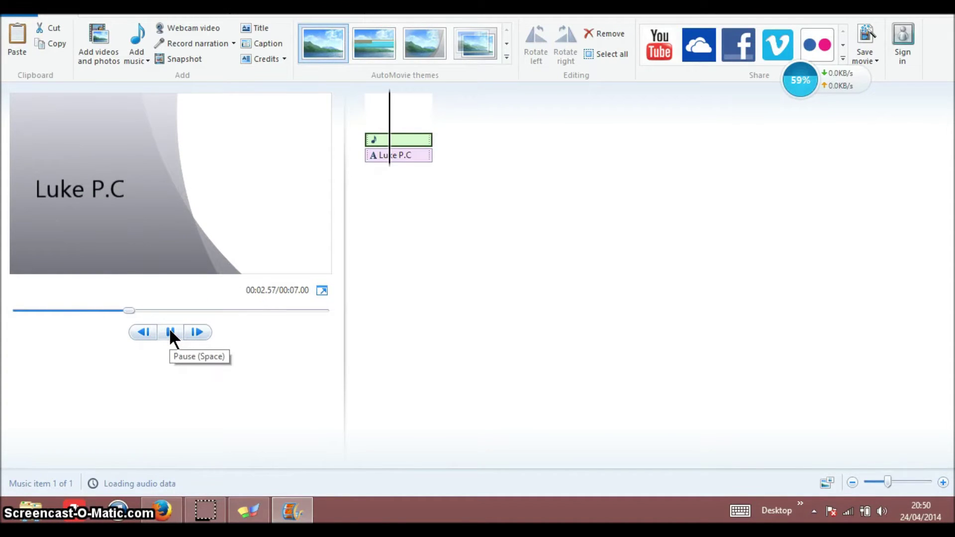
pyautogui.click(170, 331)
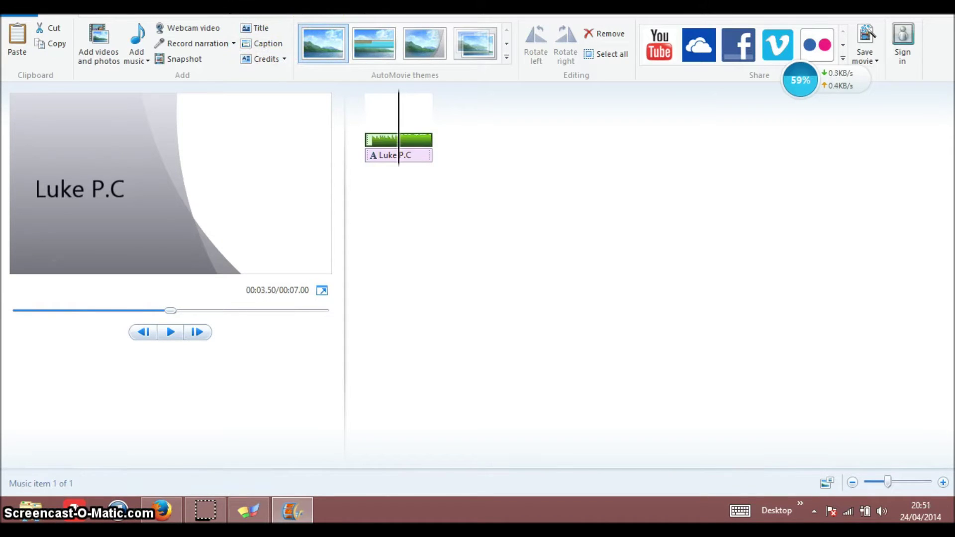
pyautogui.click(224, 15)
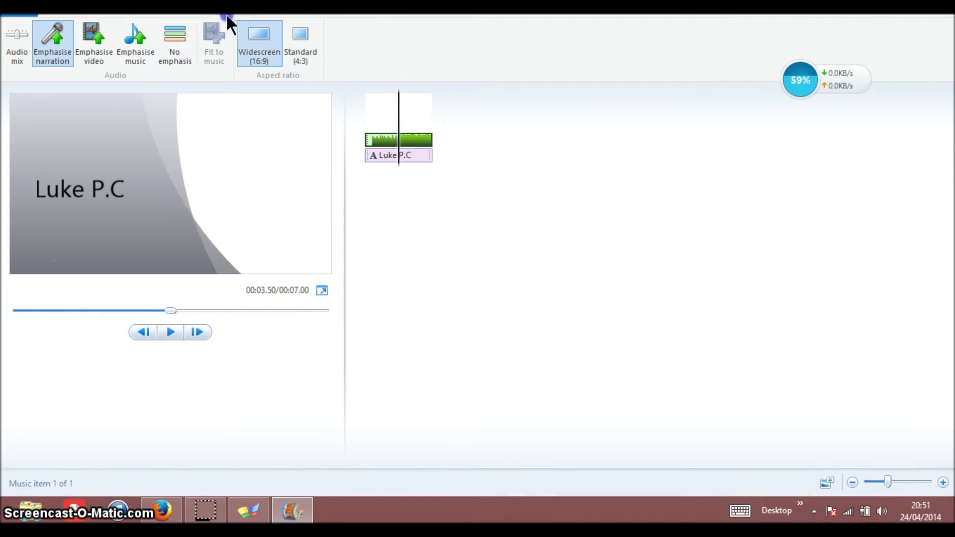
pyautogui.click(174, 15)
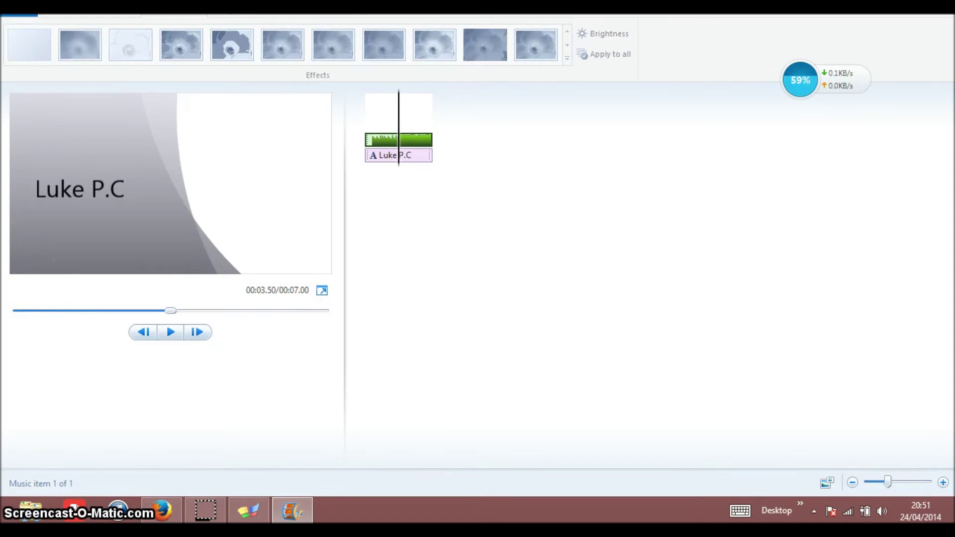
pyautogui.click(139, 15)
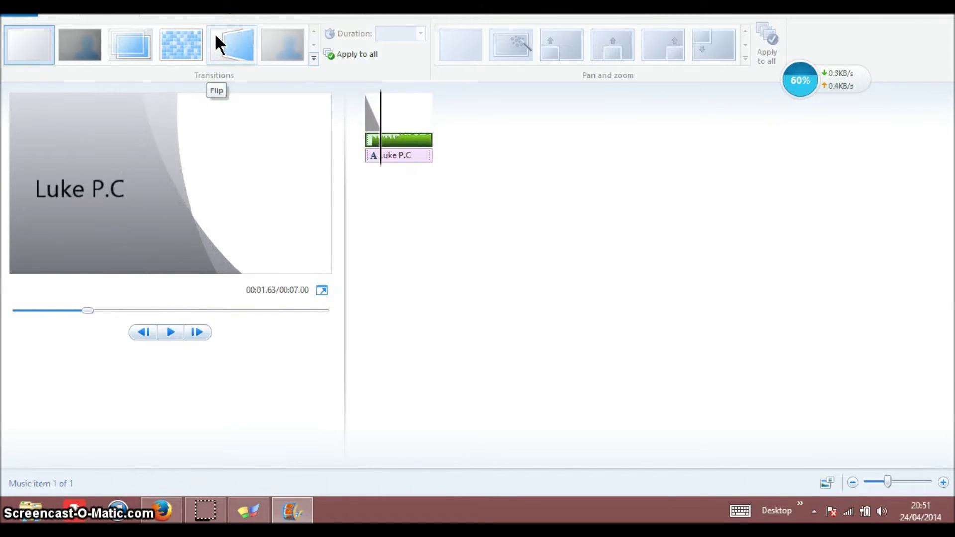
pyautogui.scroll(1, 870, 33)
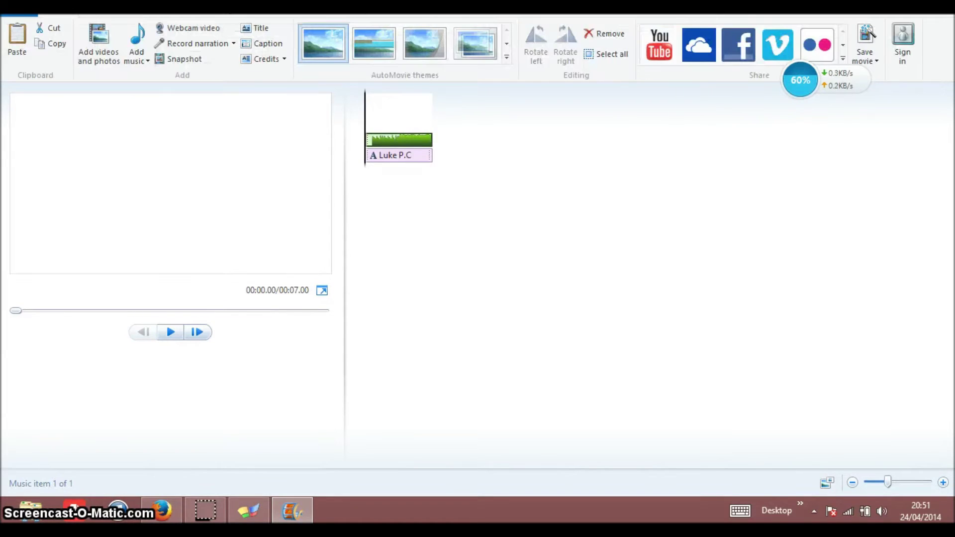
pyautogui.click(109, 35)
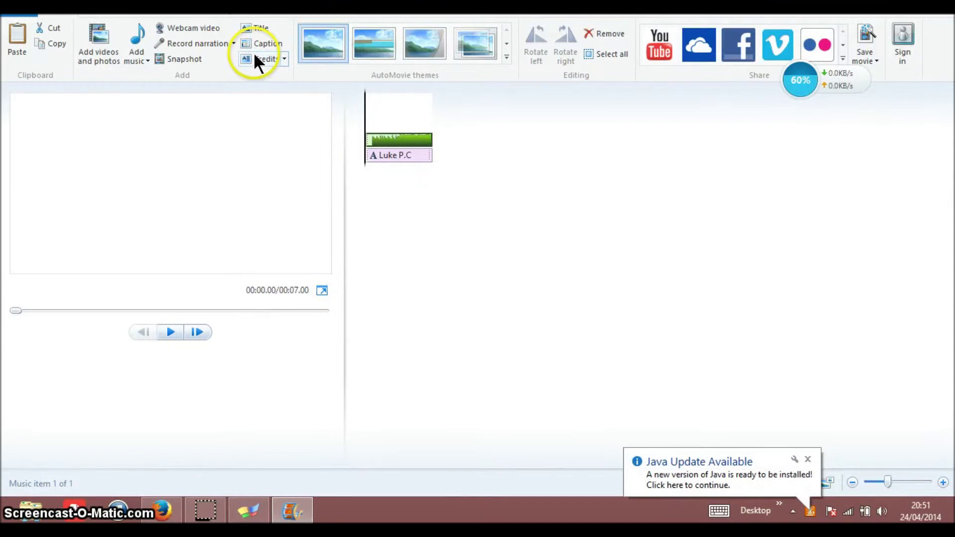
# Insert a Credits clip after the 'Luke P.C' title and delete its placeholder text.
pyautogui.click(253, 59)
pyautogui.press('BackSpace')
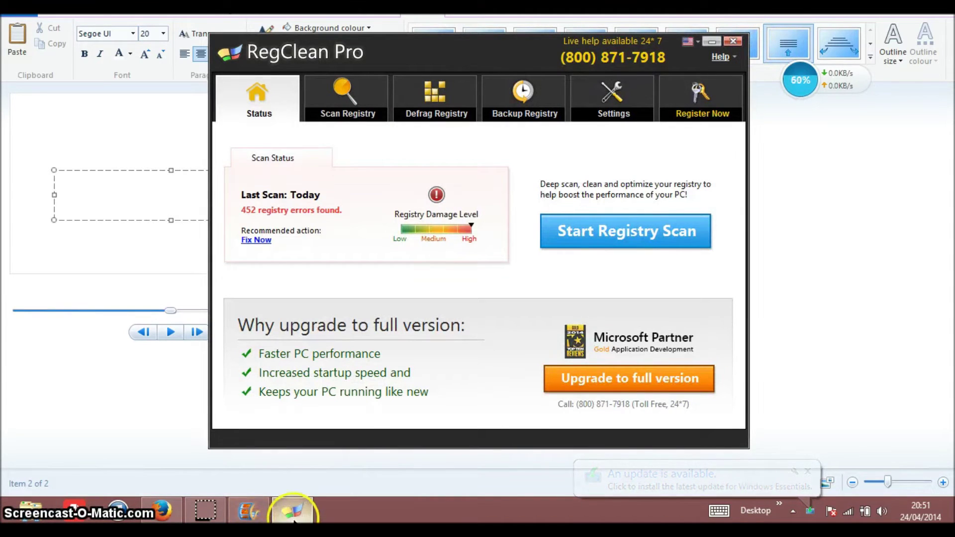
# Leave the RegClean Pro window and bring the Movie Maker project back to the front.
pyautogui.moveTo(302, 510)
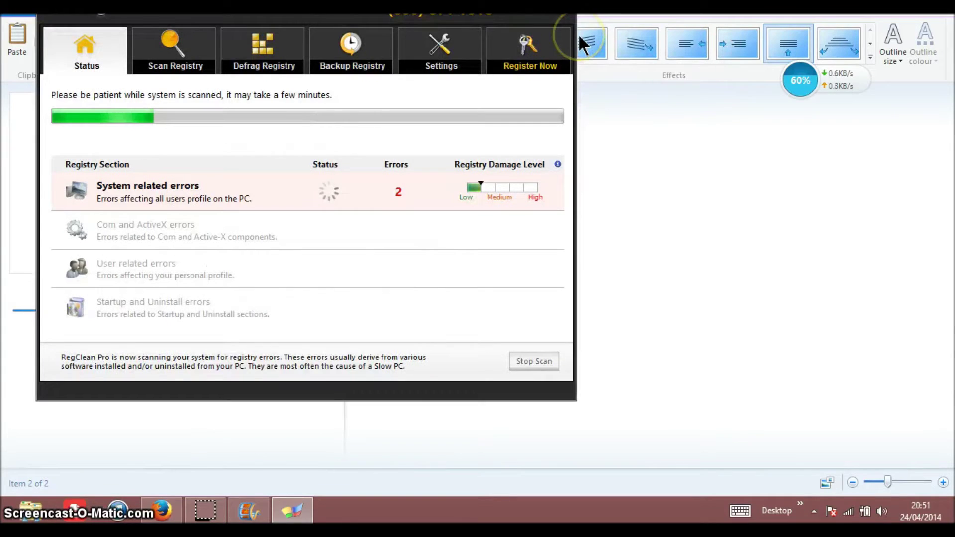
pyautogui.click(580, 42)
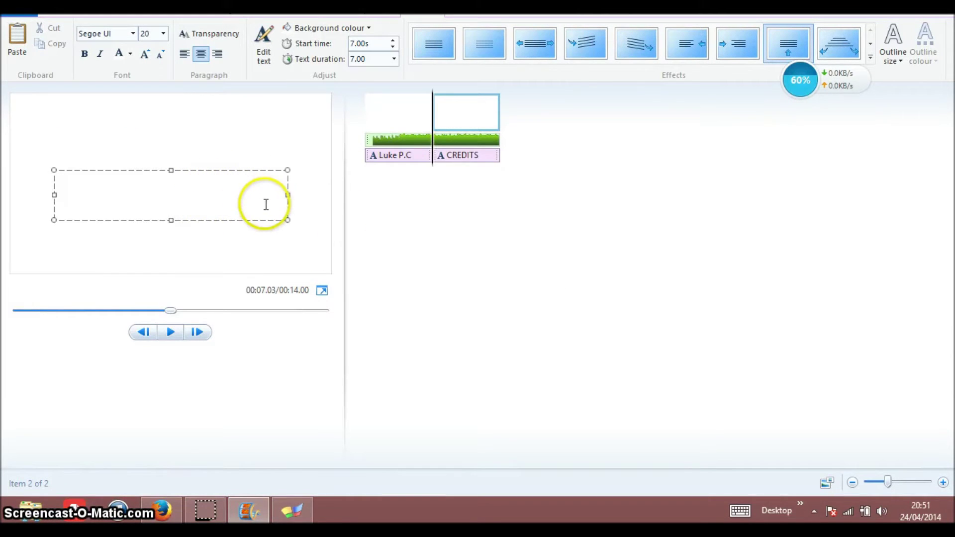
# Erase the credits text, restore it with Ctrl+Z, and pick a new text colour.
pyautogui.moveTo(266, 204); pyautogui.dragTo(91, 175)
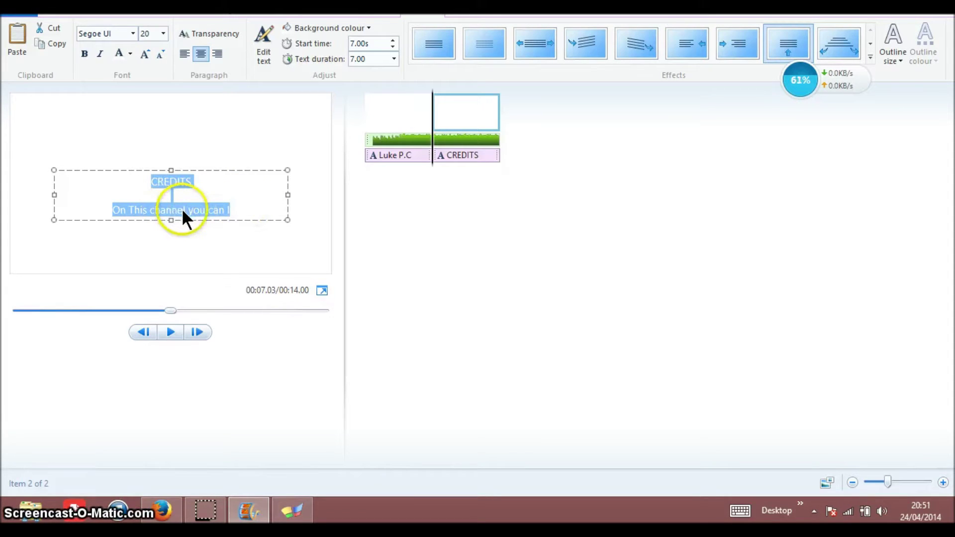
pyautogui.press('BackSpace')
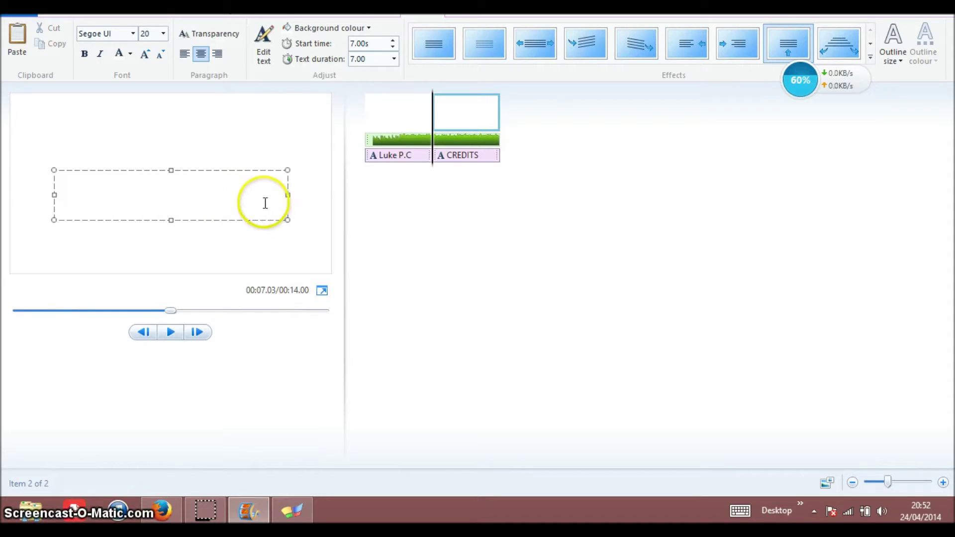
pyautogui.hotkey('ctrl', 'z')
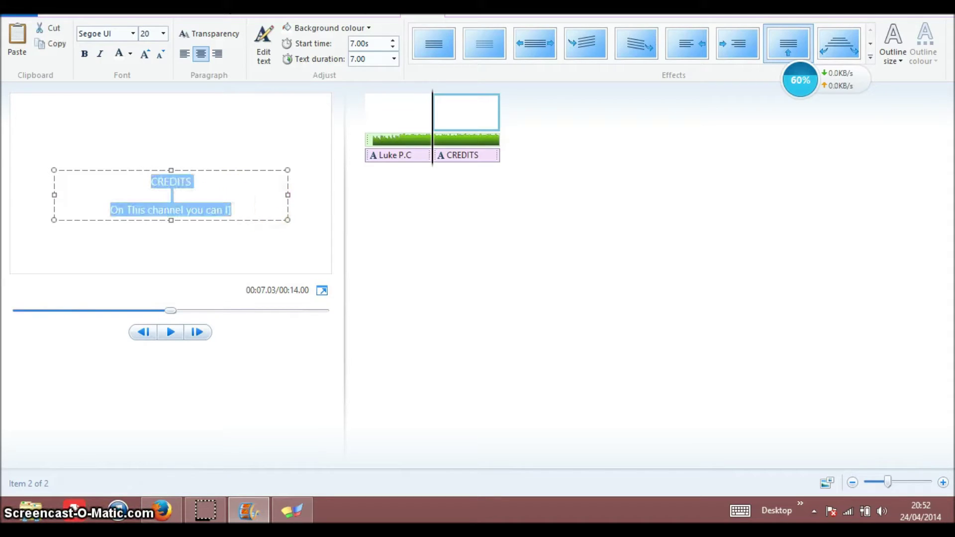
pyautogui.click(132, 53)
pyautogui.click(120, 72)
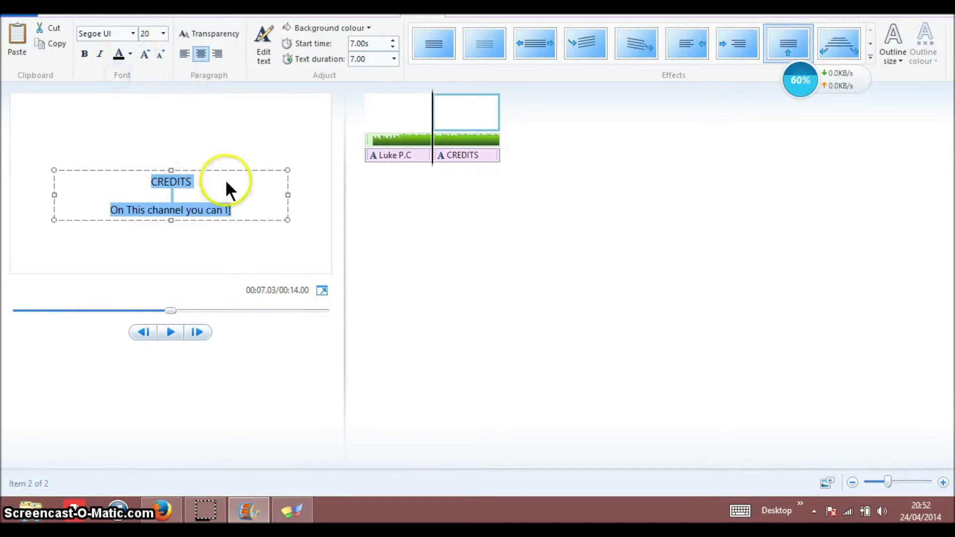
pyautogui.click(236, 196)
# Finish the line 'learn how to do some amazing cool things in I.T (Information Communication Technology)'.
pyautogui.click(235, 208)
pyautogui.press('BackSpace')
pyautogui.press('BackSpace')
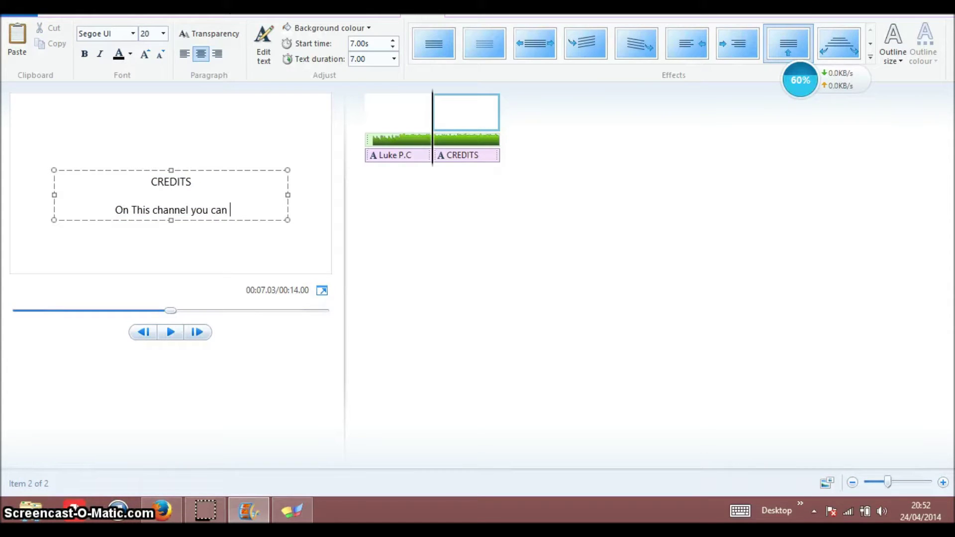
pyautogui.write('learn how ')
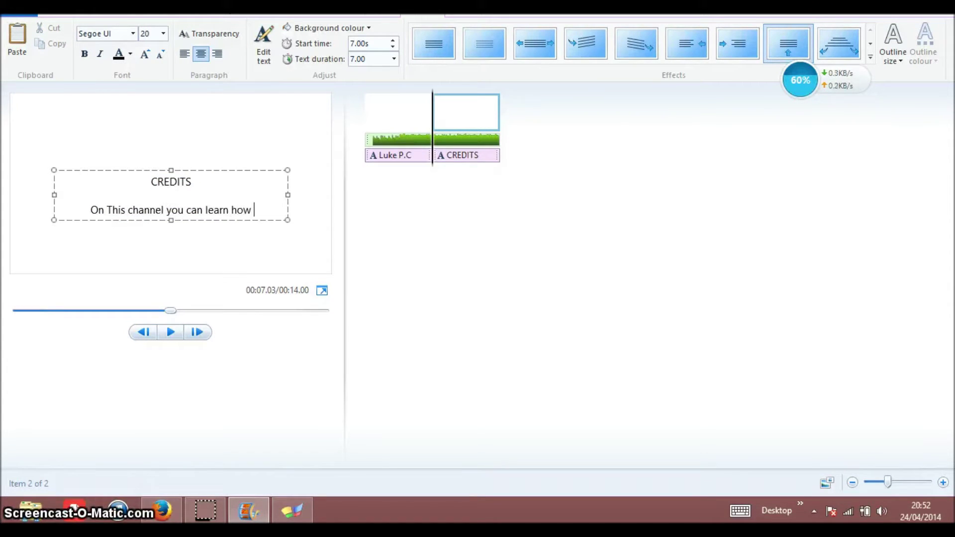
pyautogui.write('to do')
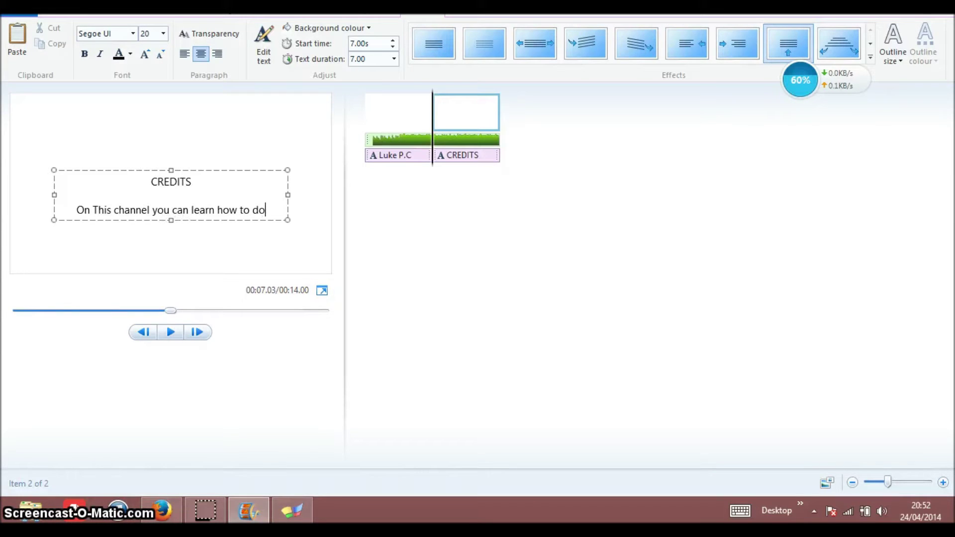
pyautogui.press('BackSpace')
pyautogui.press('BackSpace')
pyautogui.press('BackSpace')
pyautogui.write('do')
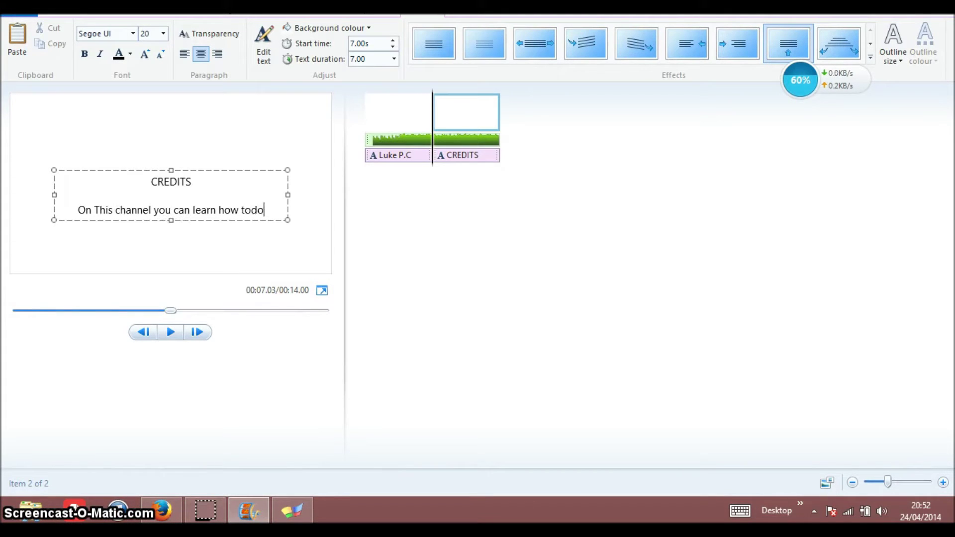
pyautogui.press('BackSpace')
pyautogui.press('BackSpace')
pyautogui.write('do ')
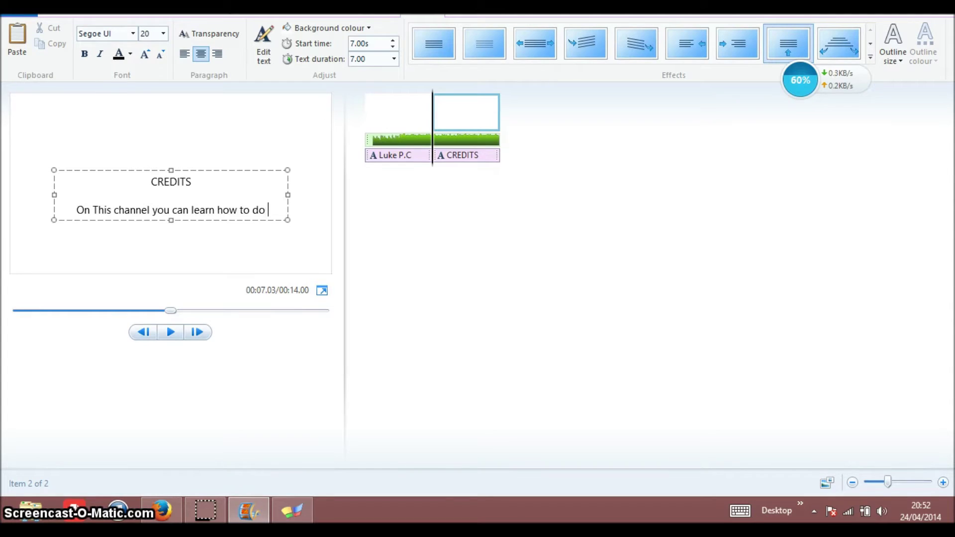
pyautogui.write('some amzi')
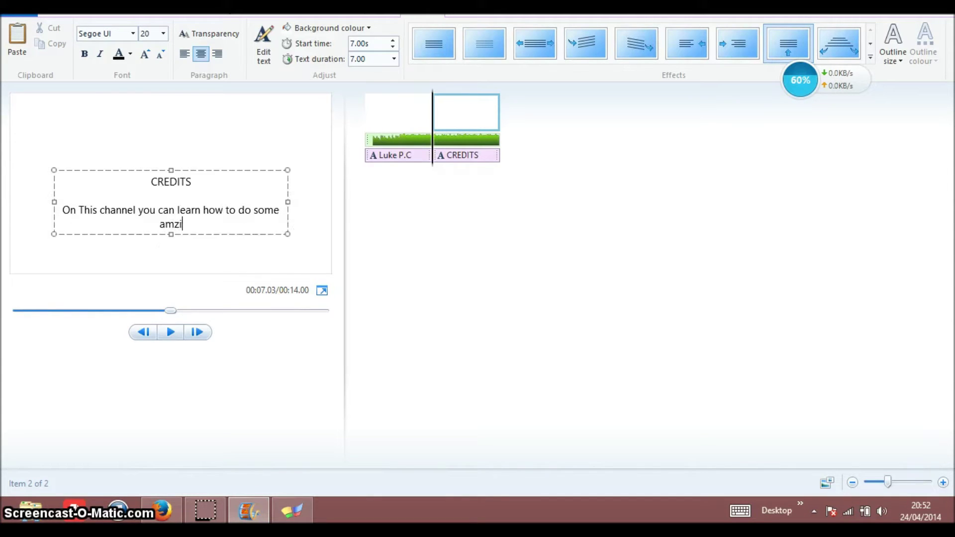
pyautogui.write('ng cool thin')
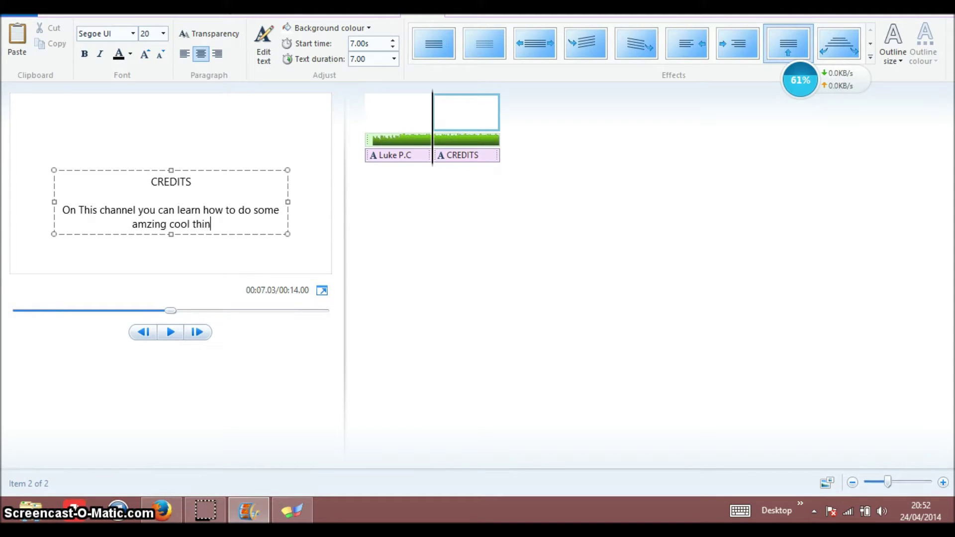
pyautogui.write('gs in I.T')
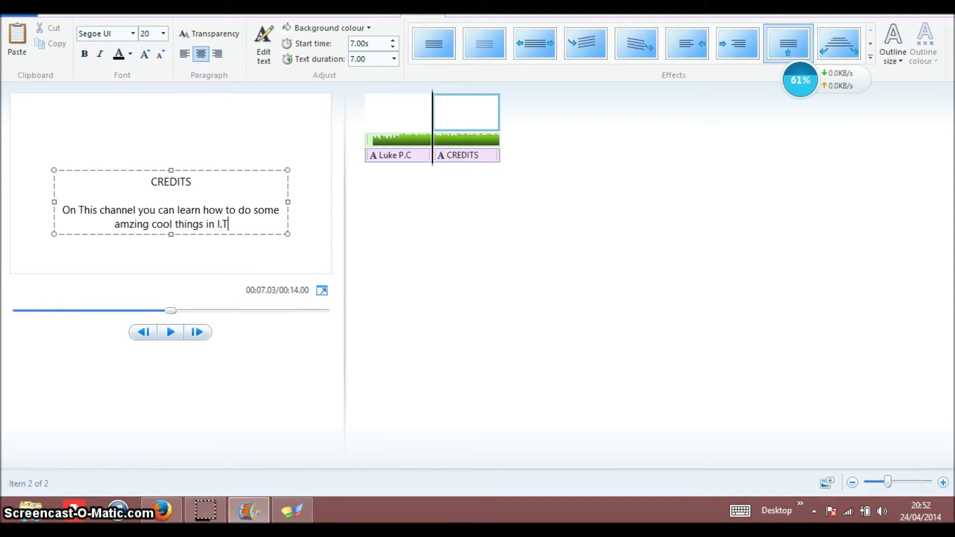
pyautogui.write(' (')
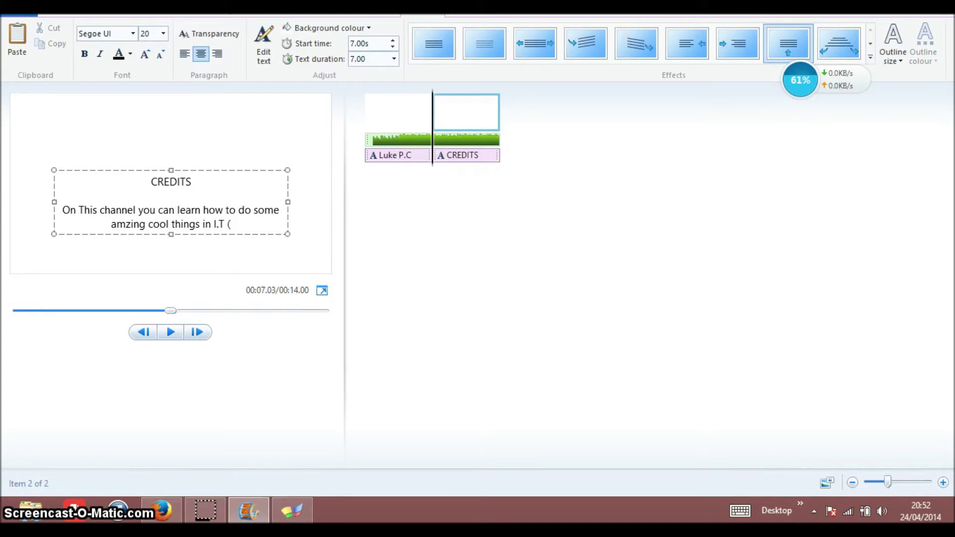
pyautogui.write(' In')
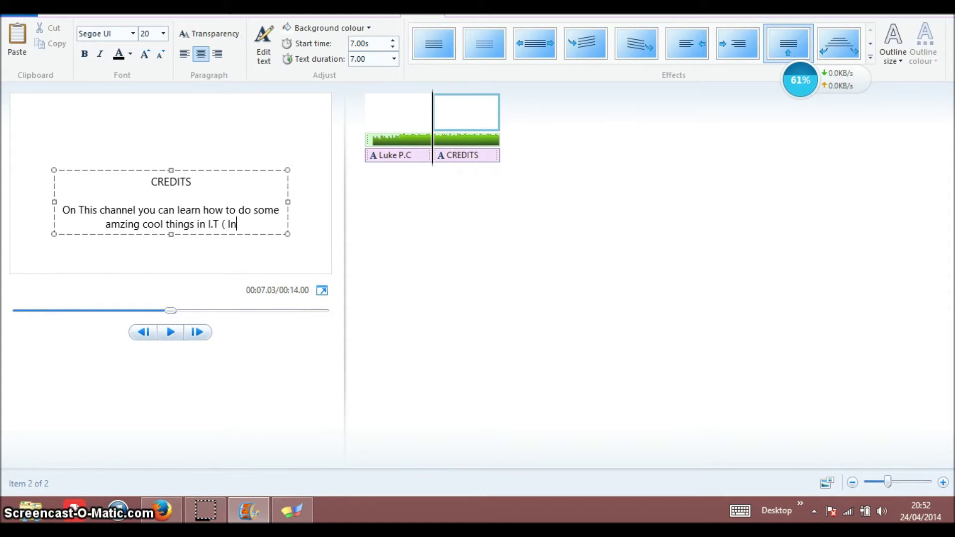
pyautogui.write('formation ')
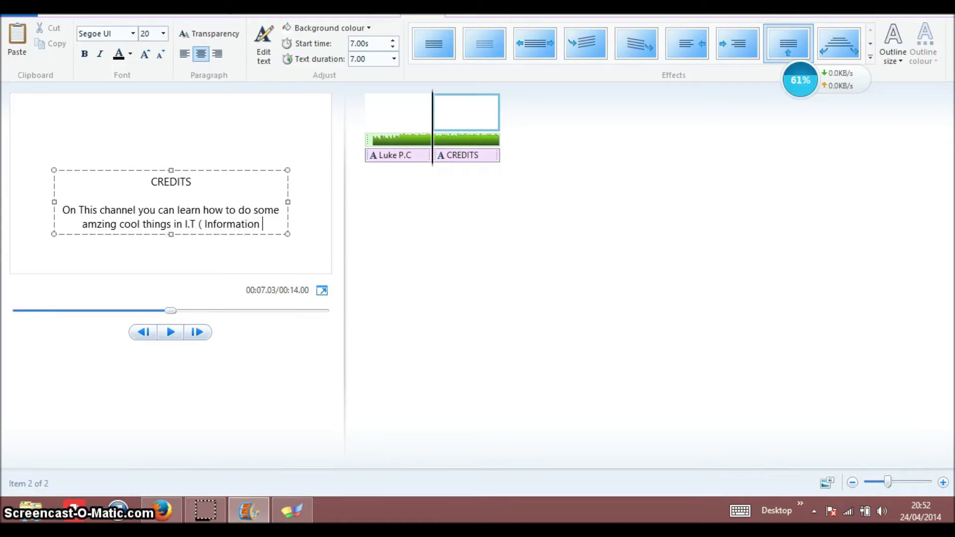
pyautogui.write('Communication')
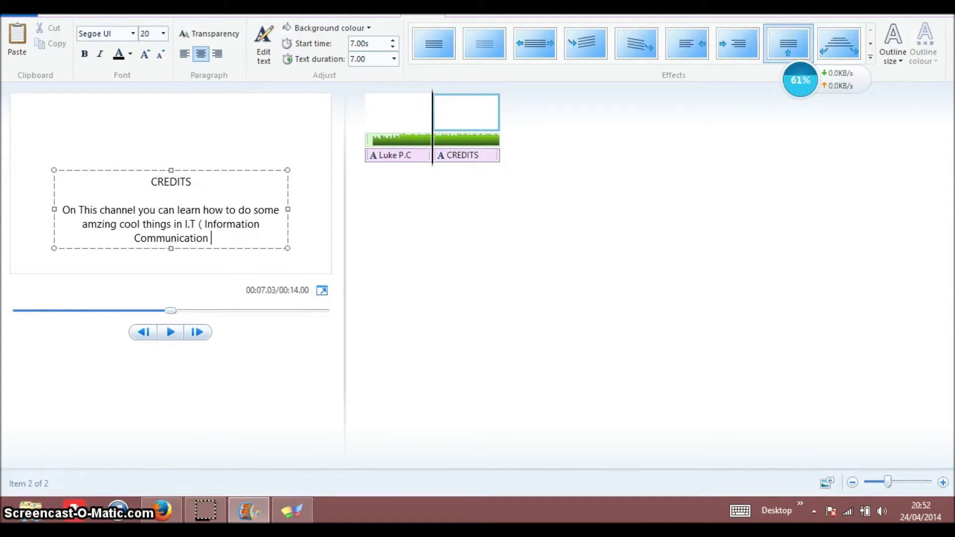
pyautogui.write(' Tech')
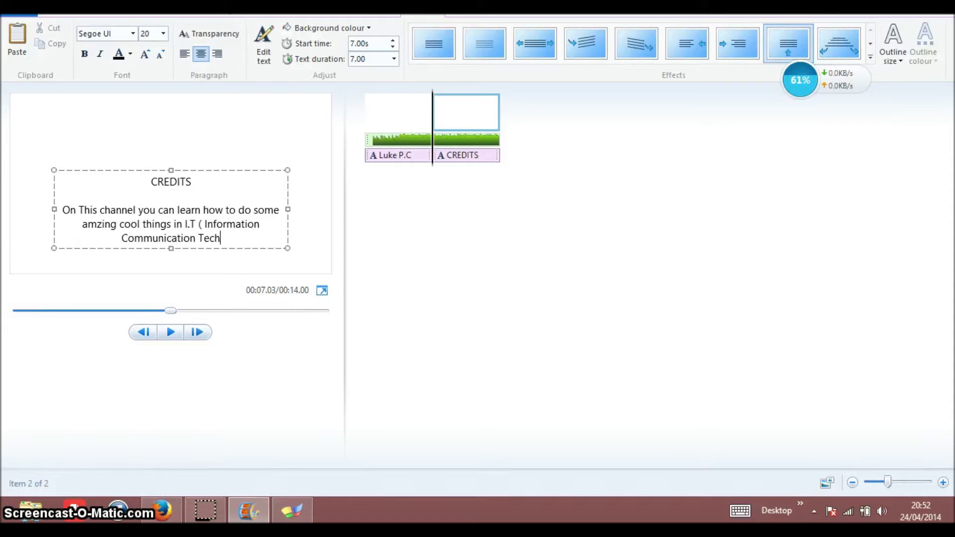
pyautogui.write('noligy )')
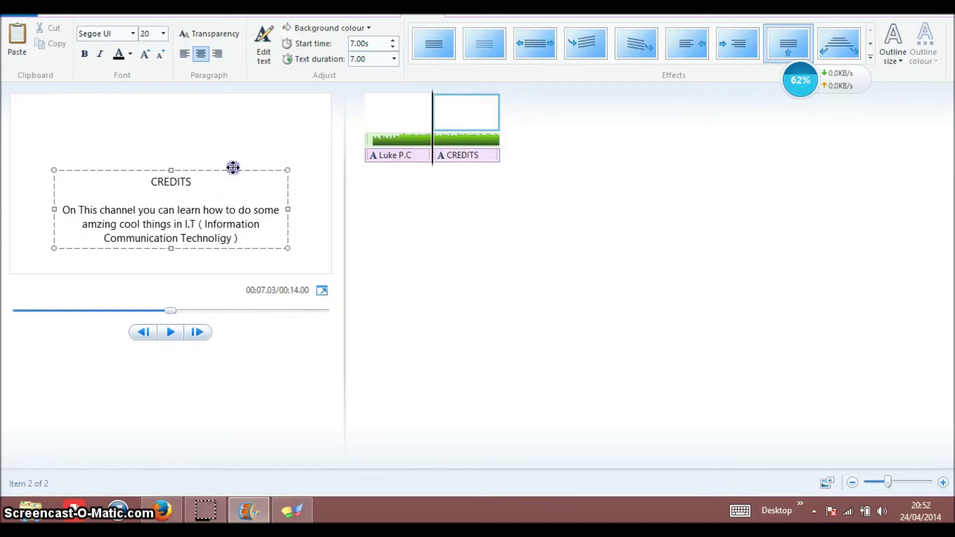
# Browse the caption effects and apply Contemporary - fade 2 to the credits.
pyautogui.click(790, 49)
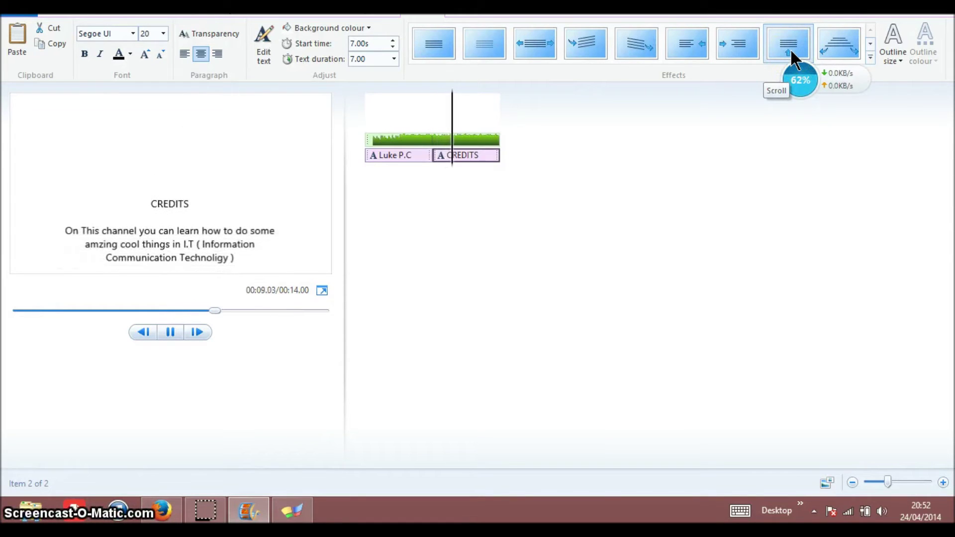
pyautogui.click(871, 43)
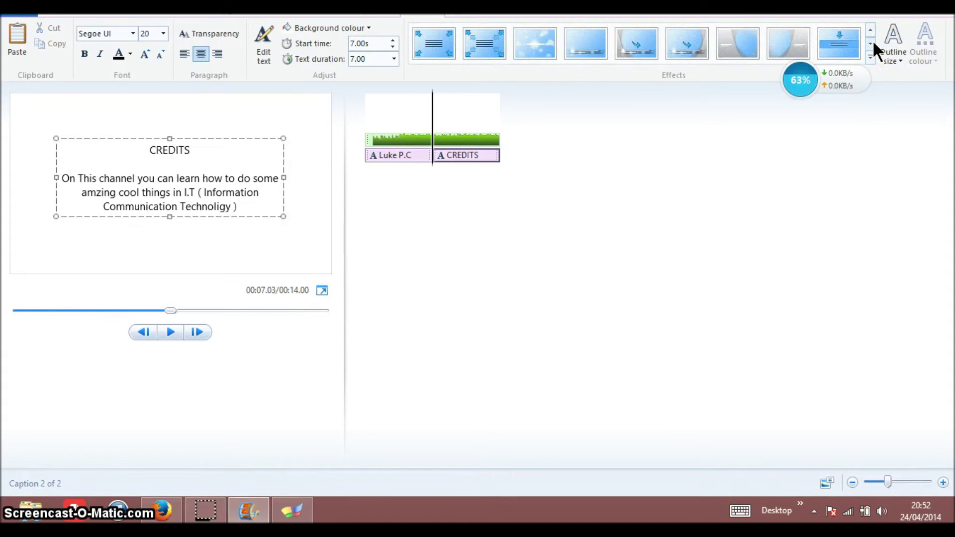
pyautogui.click(871, 43)
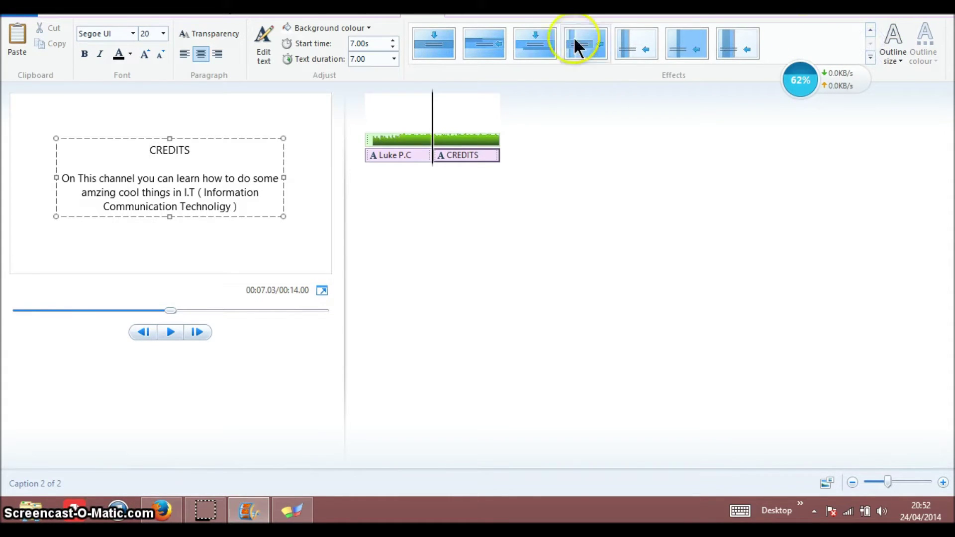
pyautogui.click(541, 34)
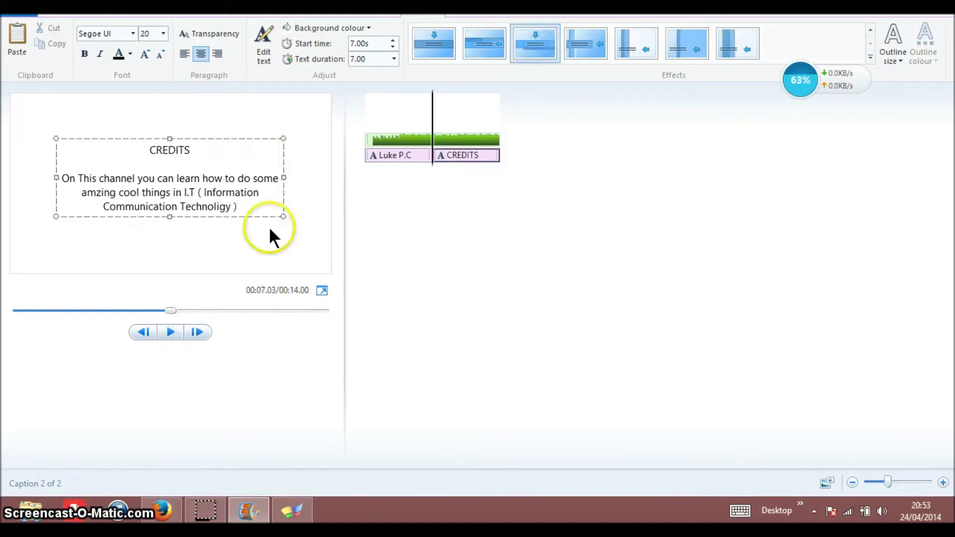
# Set the whole credits text to font size 28.
pyautogui.hotkey('ctrl', 'a')
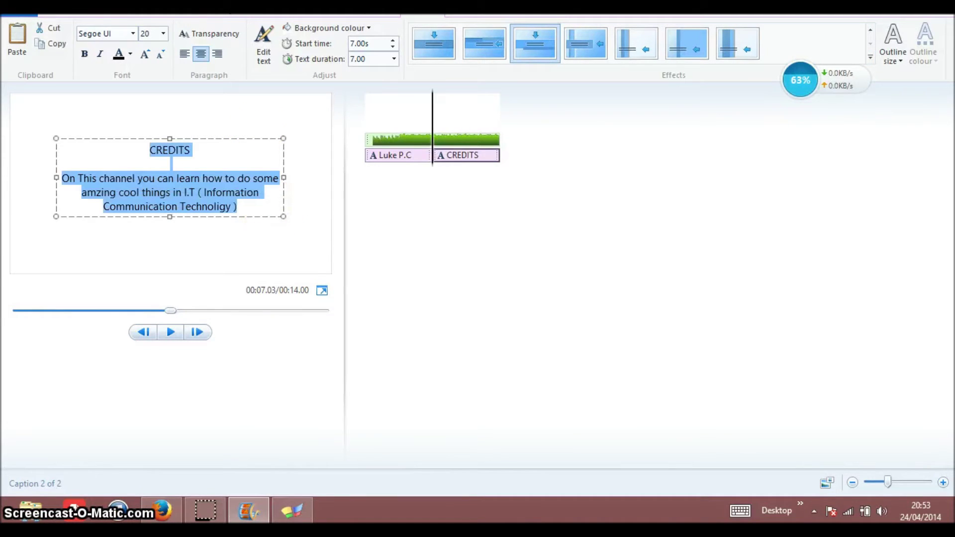
pyautogui.click(163, 34)
pyautogui.click(157, 70)
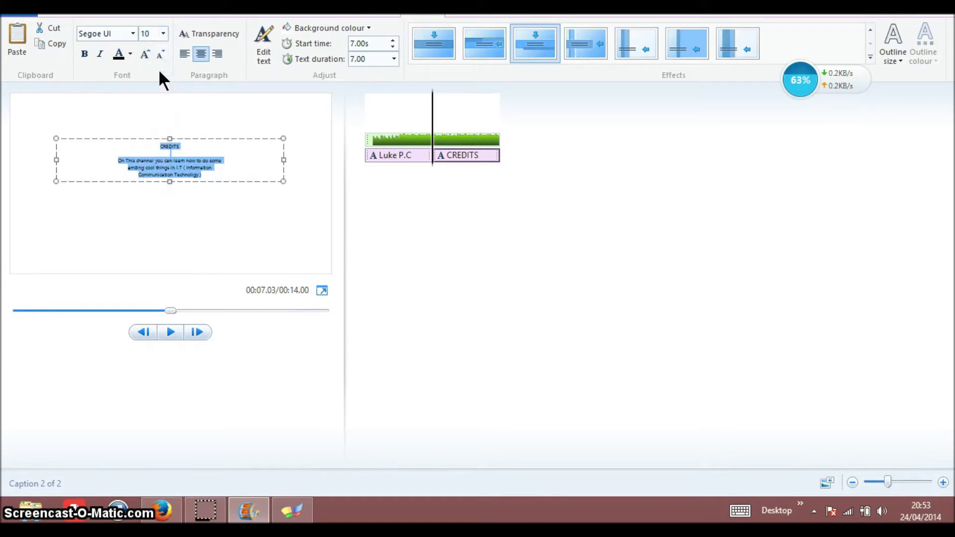
pyautogui.click(163, 34)
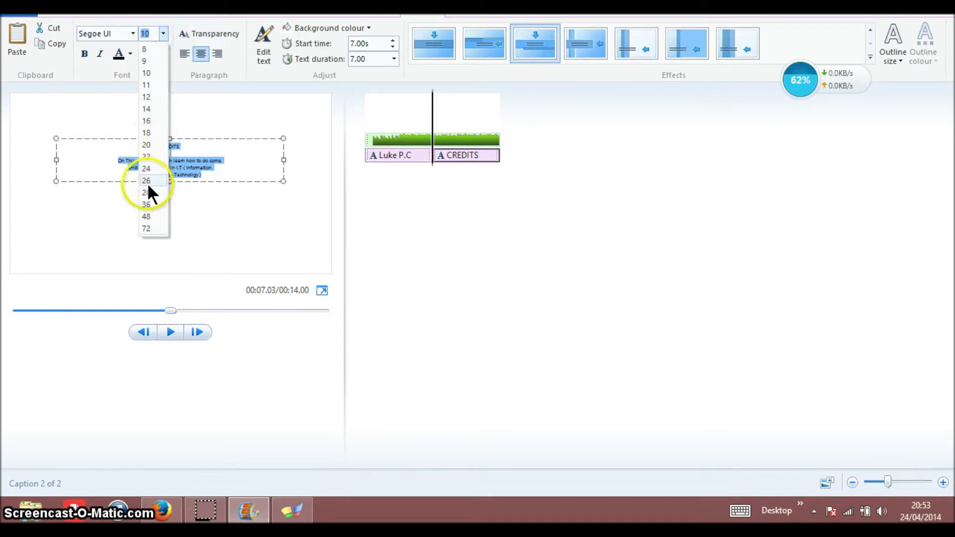
pyautogui.click(148, 192)
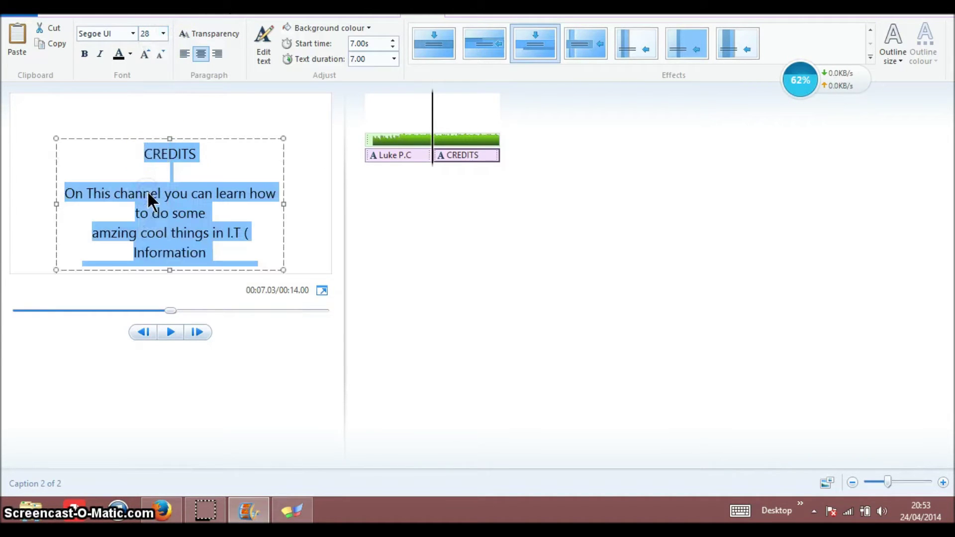
pyautogui.click(221, 132)
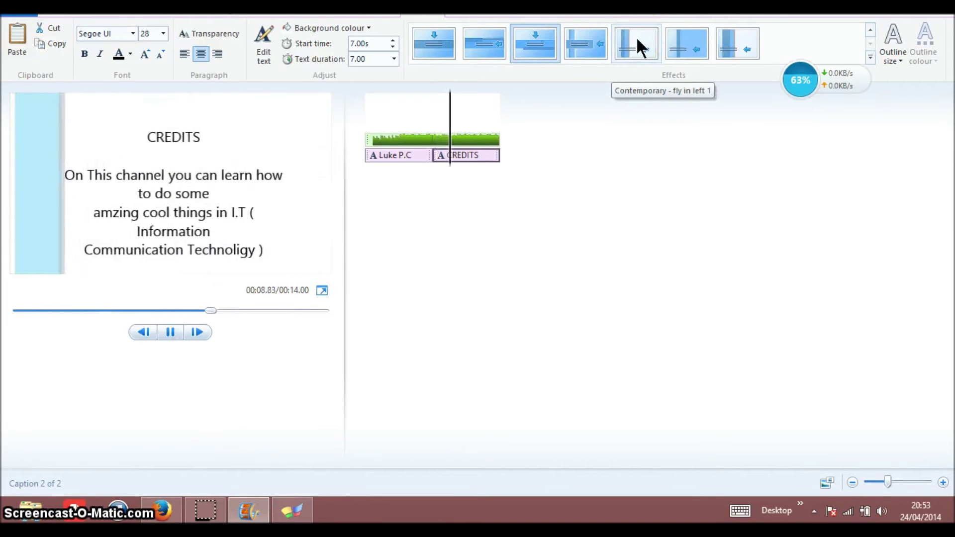
# Apply Contemporary - fly in left 1, nudge the caption up-right, and preview it.
pyautogui.click(636, 37)
pyautogui.click(457, 117)
pyautogui.click(233, 133)
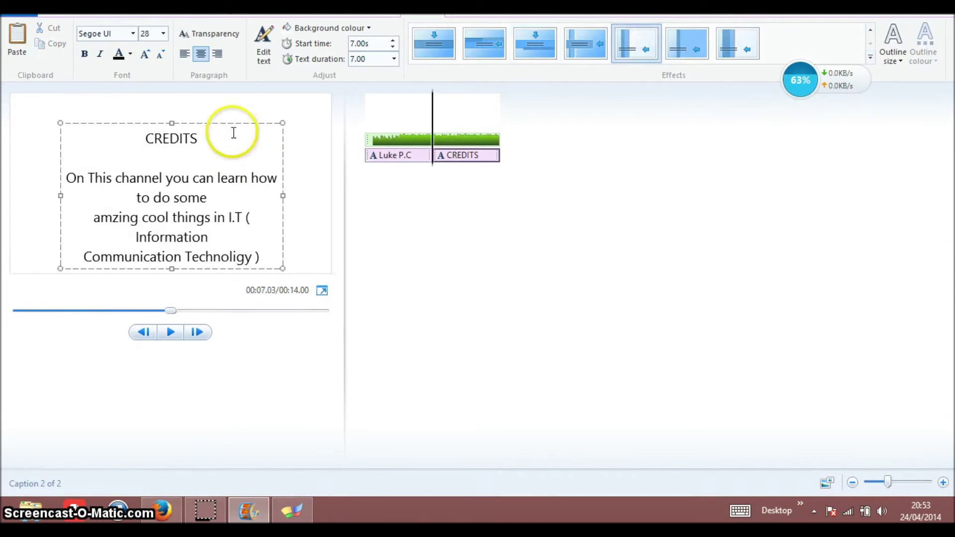
pyautogui.moveTo(232, 123); pyautogui.dragTo(253, 119)
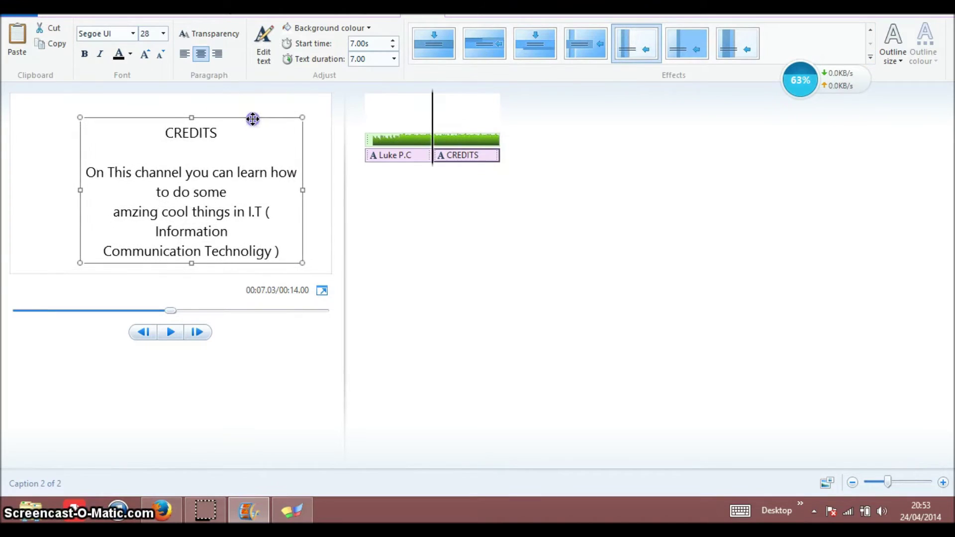
pyautogui.click(623, 30)
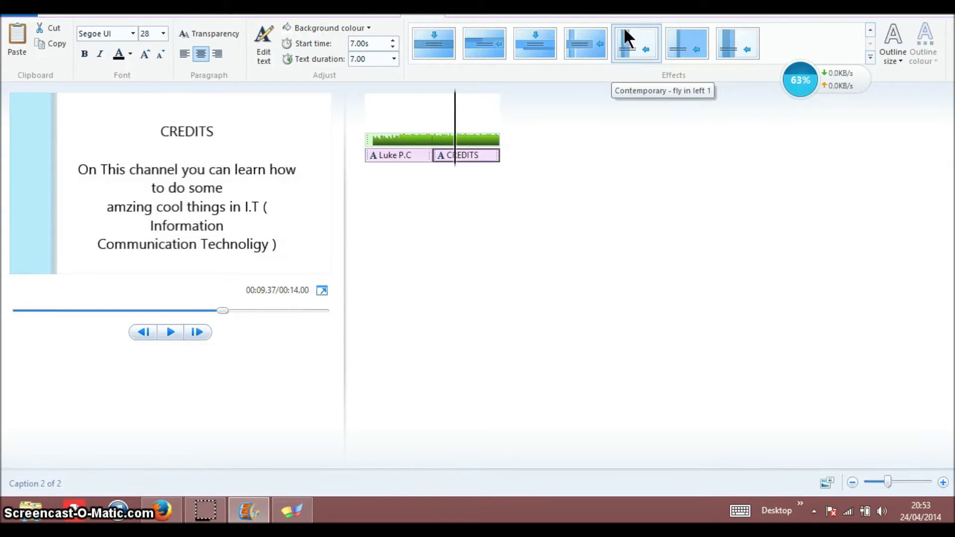
# Replace the CREDITS heading with 'what do to ?'.
pyautogui.moveTo(226, 134); pyautogui.dragTo(68, 135)
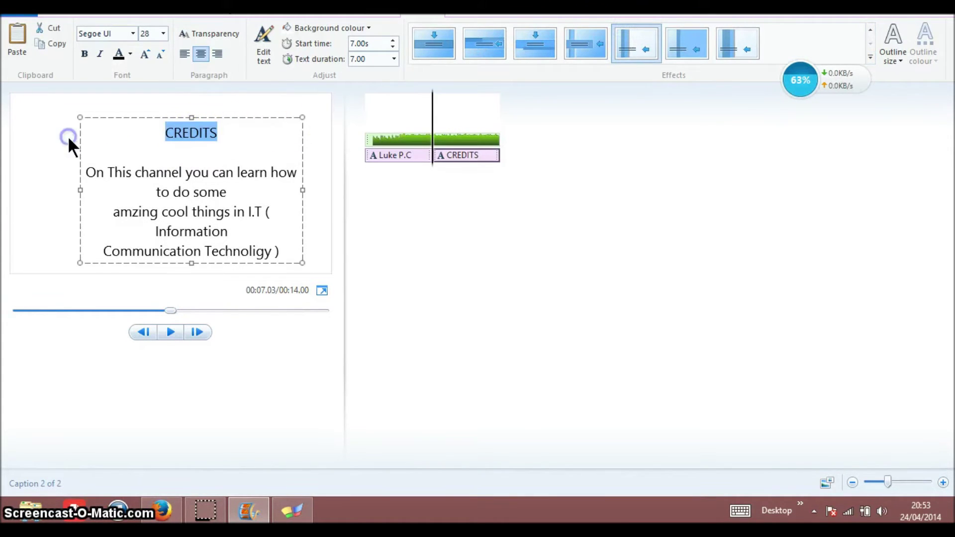
pyautogui.write('w')
pyautogui.write('hat do   On')
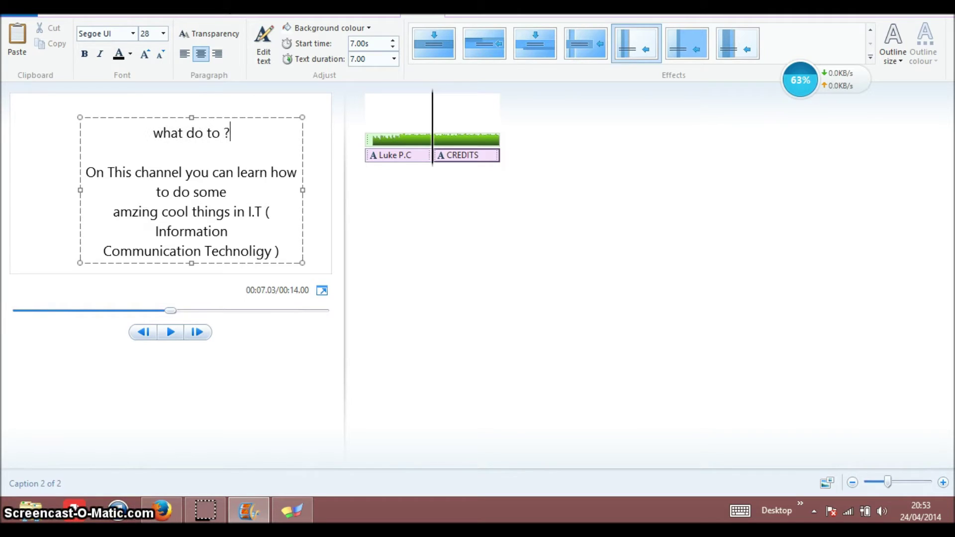
pyautogui.click(569, 165)
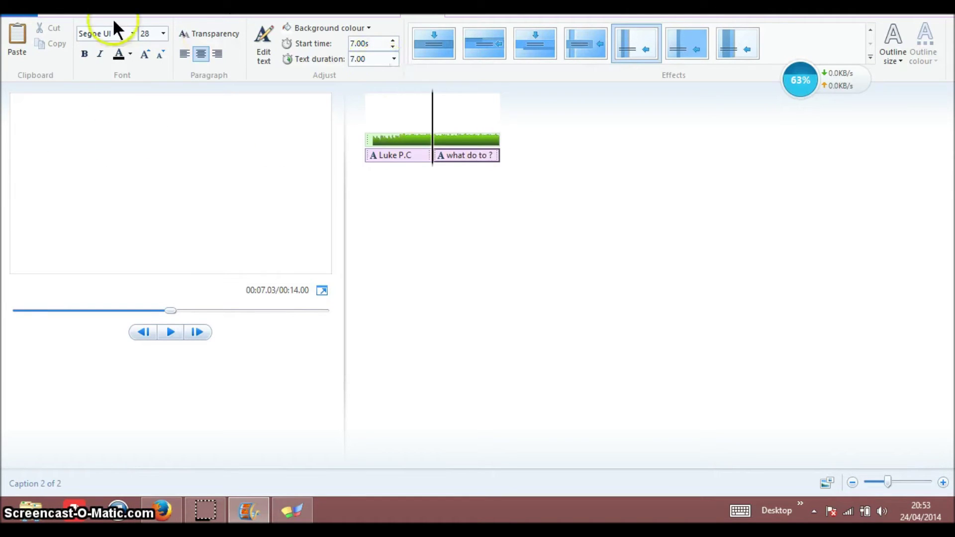
# Add youtube-iphone-lg from the Pictures image folder as the movie's third item.
pyautogui.click(64, 13)
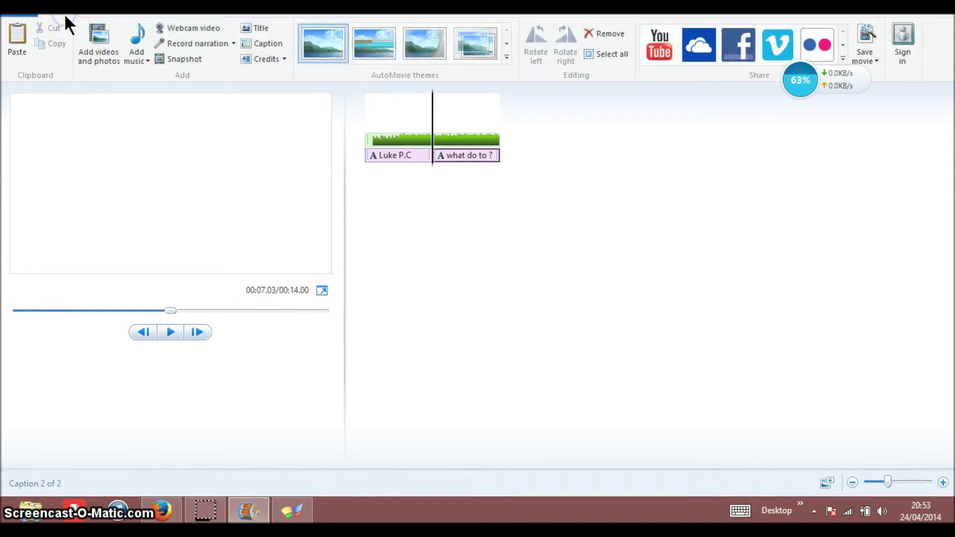
pyautogui.click(86, 32)
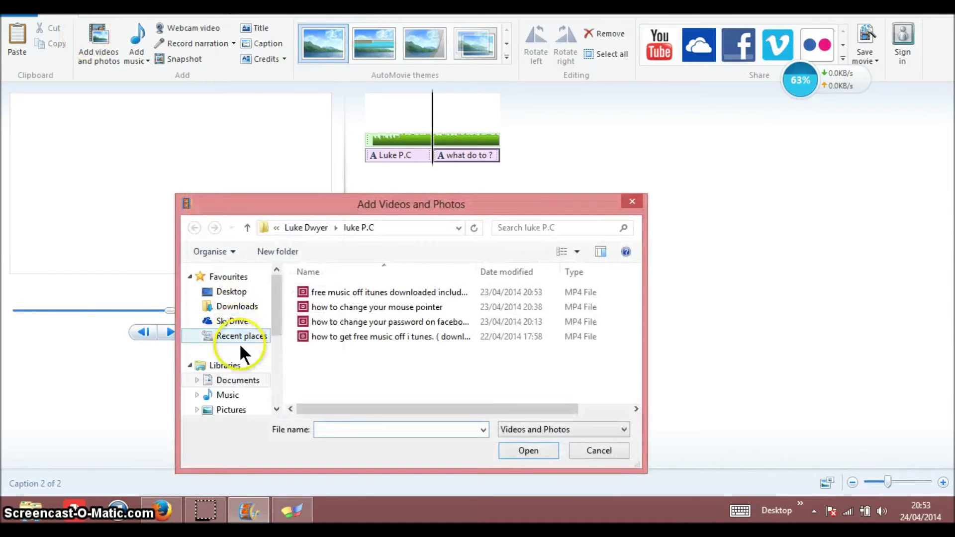
pyautogui.click(232, 410)
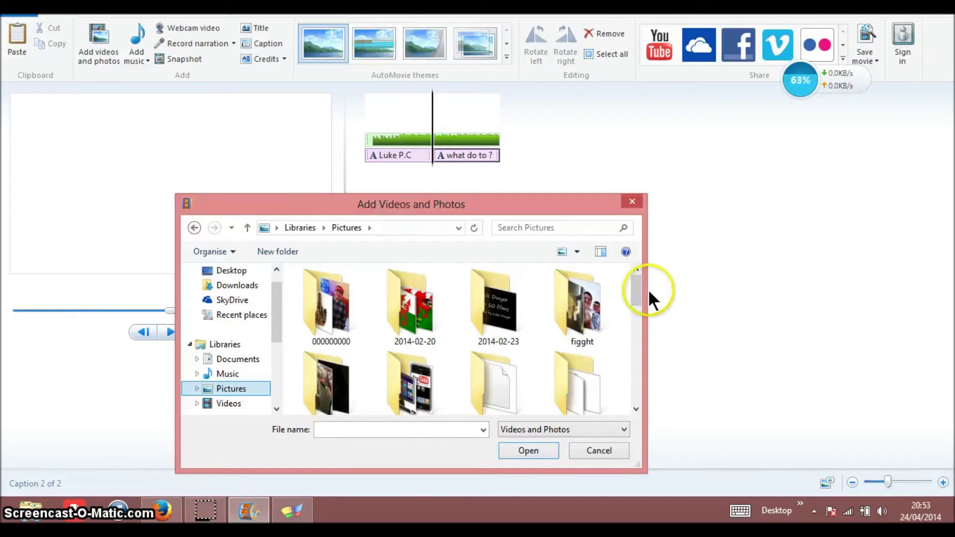
pyautogui.moveTo(639, 289); pyautogui.dragTo(664, 310)
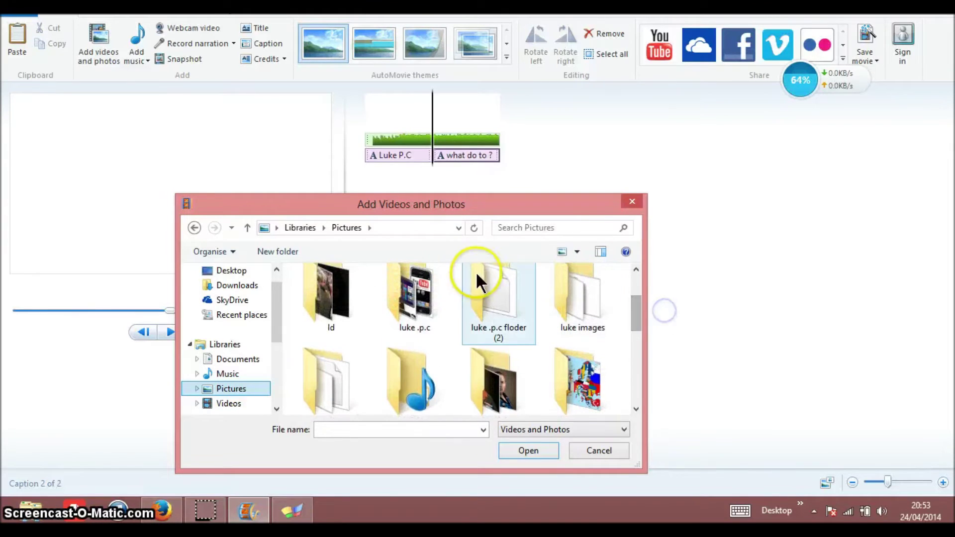
pyautogui.doubleClick(436, 287)
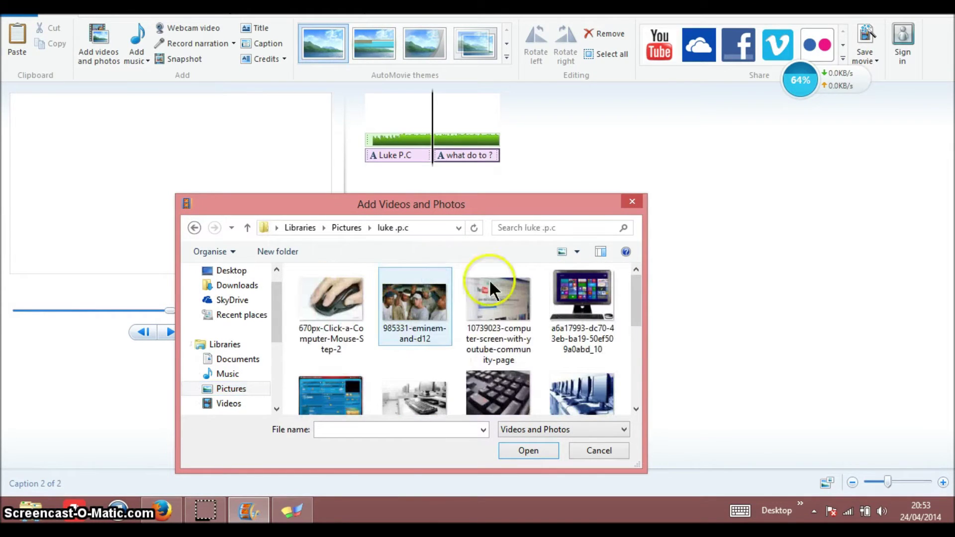
pyautogui.moveTo(632, 288); pyautogui.dragTo(626, 374)
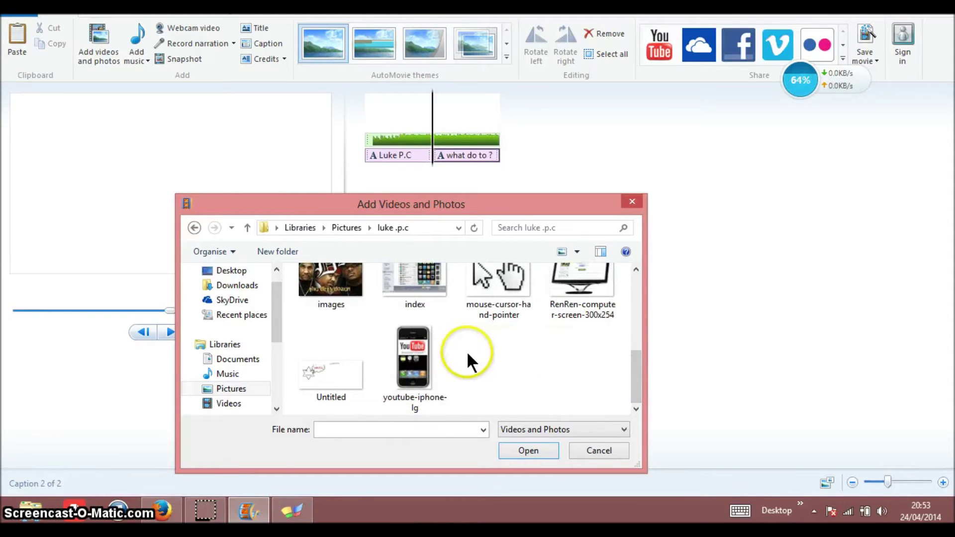
pyautogui.doubleClick(418, 363)
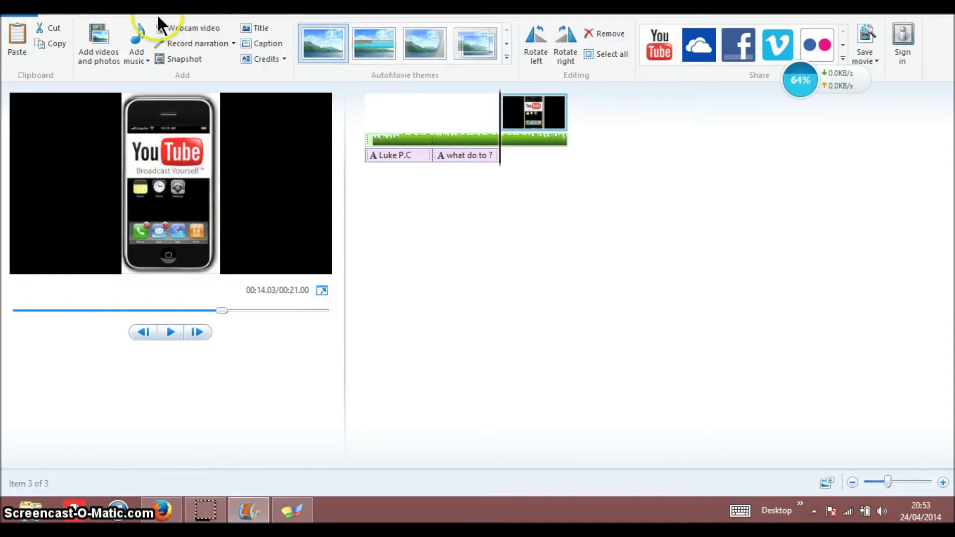
# Apply the Wheel transition to the iPhone photo and preview it.
pyautogui.scroll(-1, 679, 45)
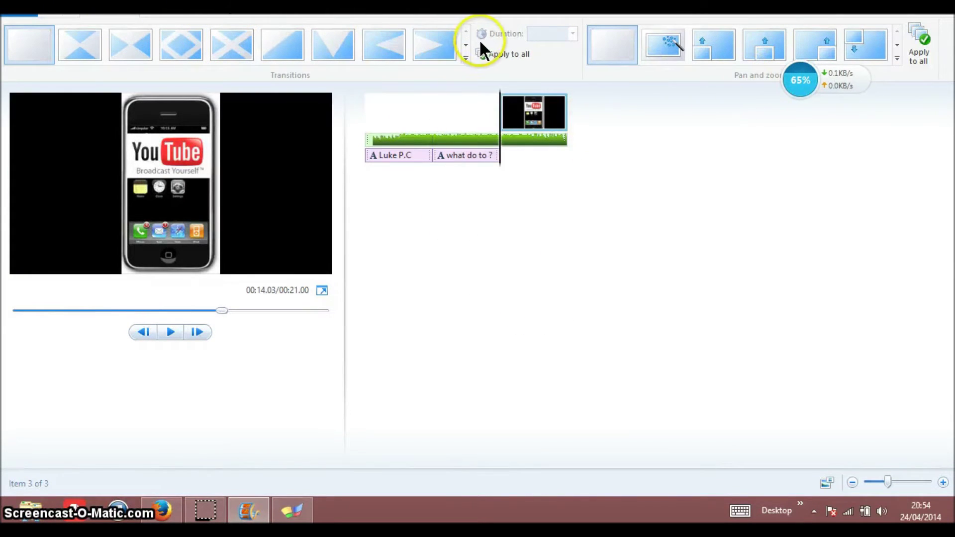
pyautogui.click(466, 44)
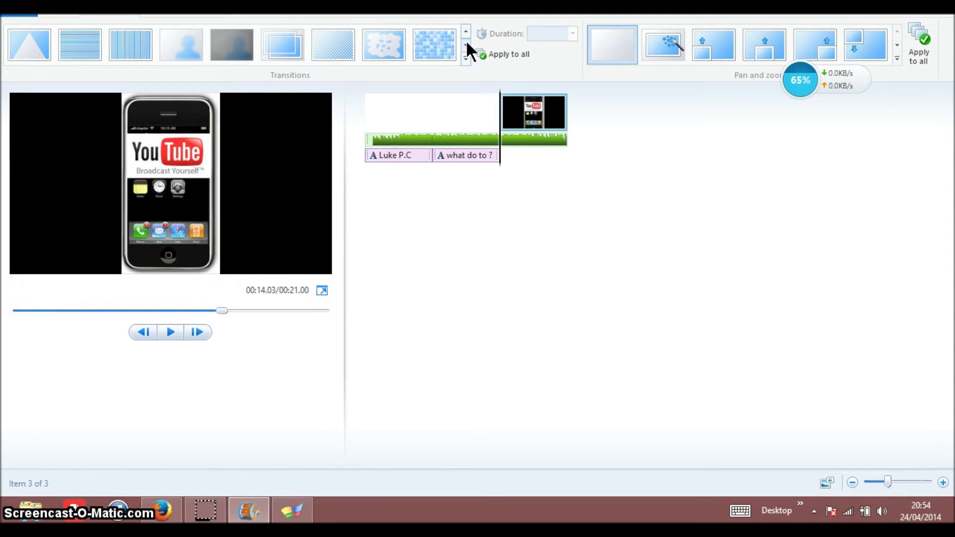
pyautogui.click(377, 46)
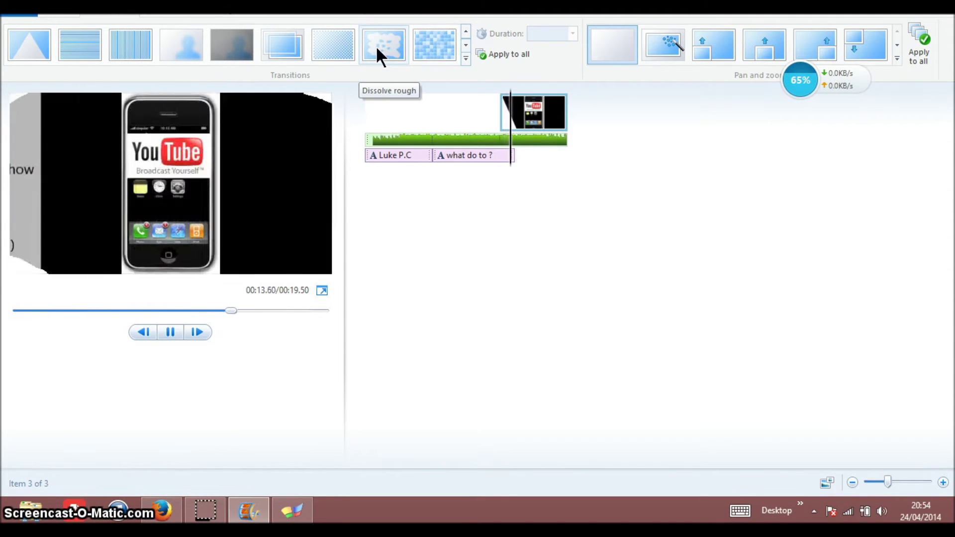
pyautogui.click(434, 43)
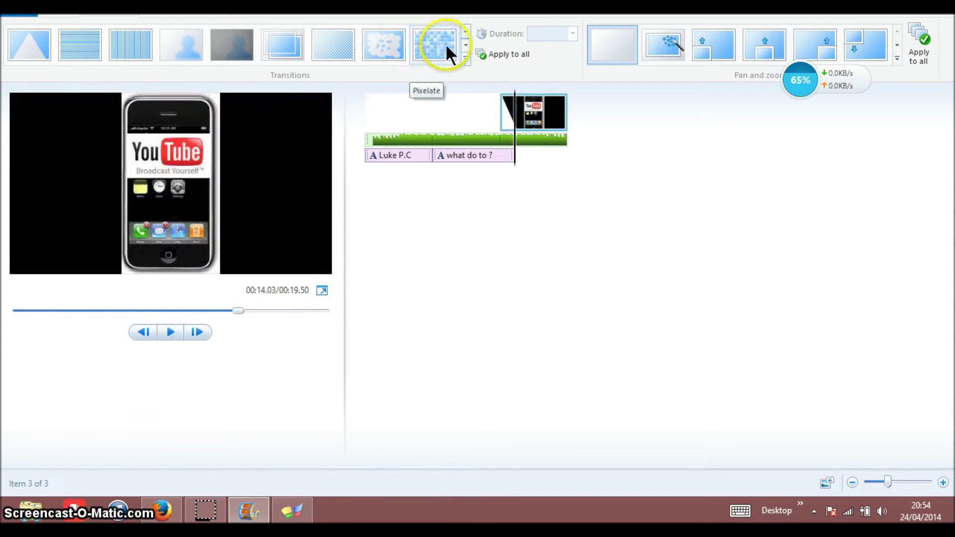
pyautogui.click(468, 41)
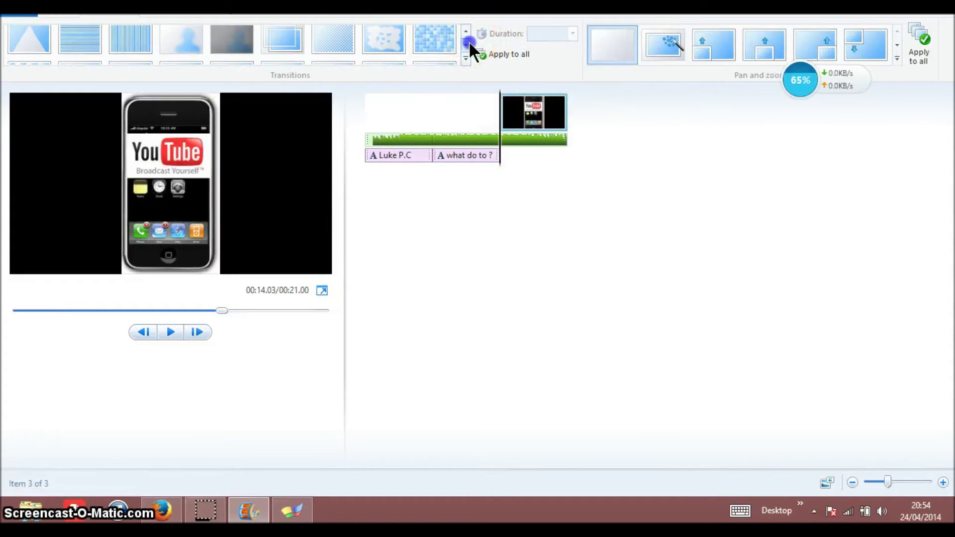
pyautogui.click(468, 41)
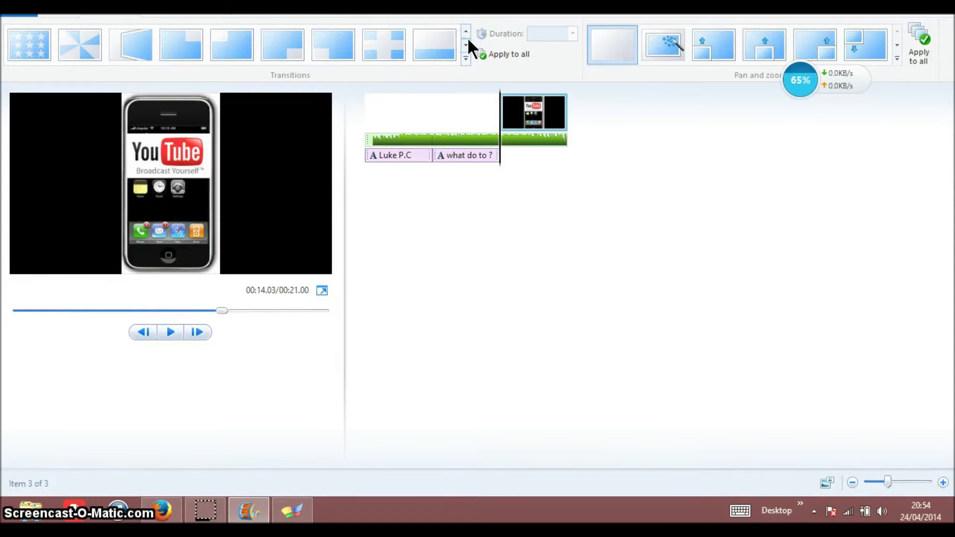
pyautogui.click(98, 45)
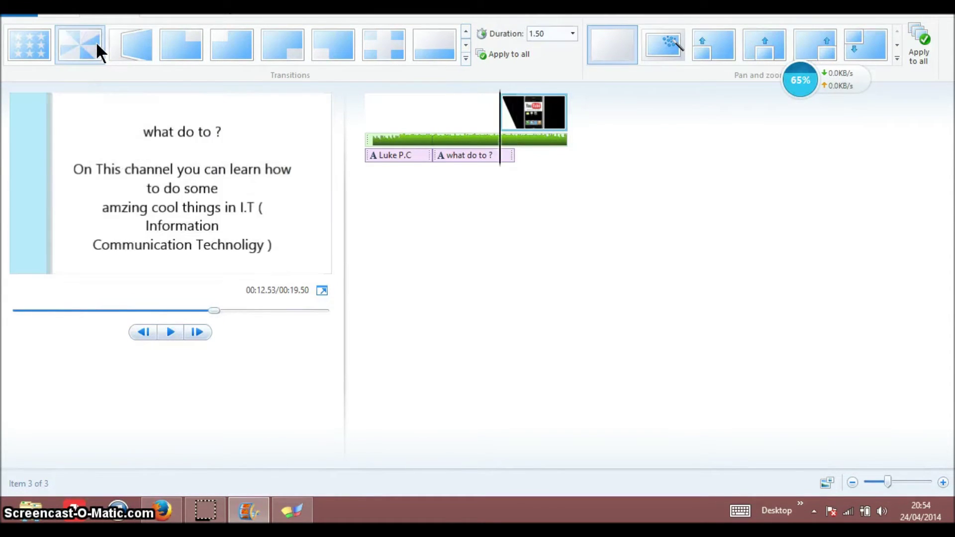
pyautogui.click(163, 338)
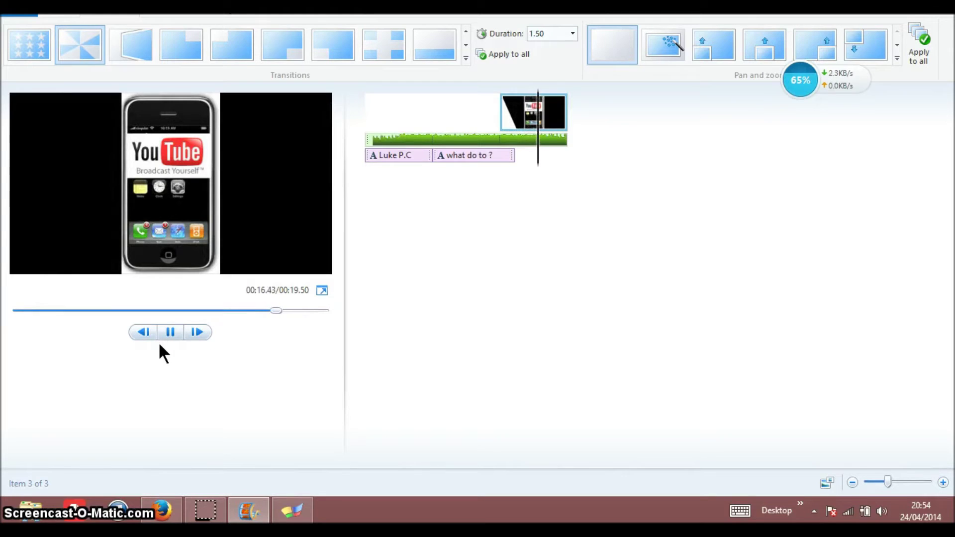
pyautogui.click(169, 332)
# Give the iPhone photo a Pan up motion.
pyautogui.click(180, 192)
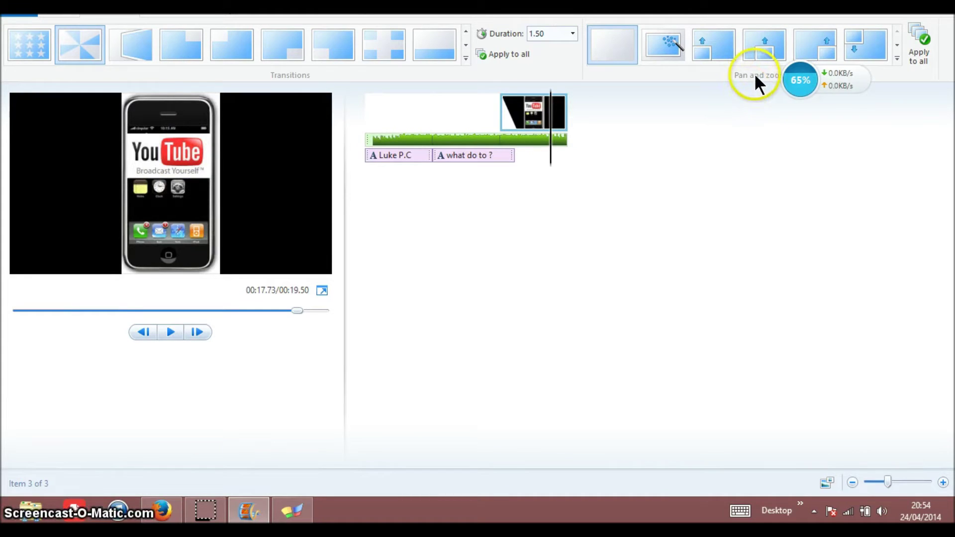
pyautogui.click(762, 43)
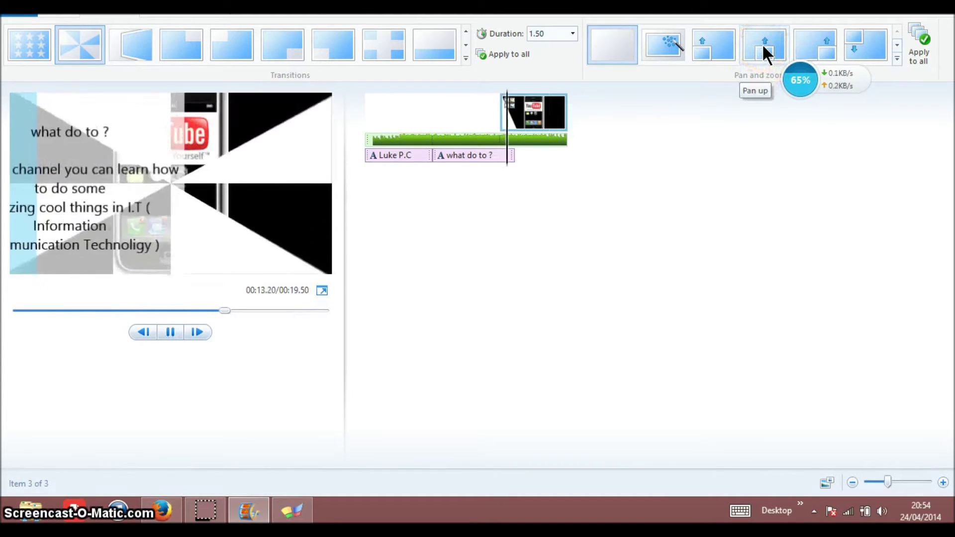
pyautogui.click(762, 45)
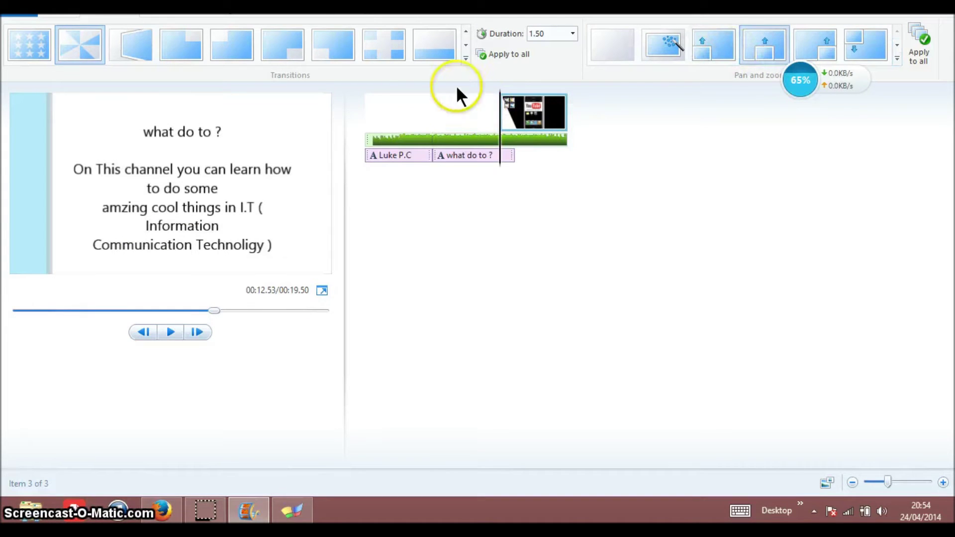
pyautogui.click(120, 7)
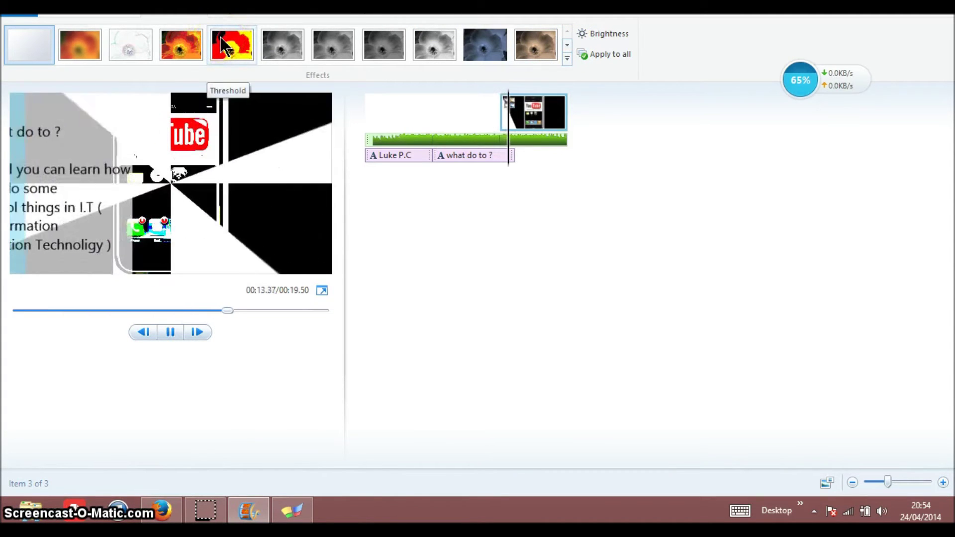
# Give the iPhone photo the Spin 360° effect and add a blank credits clip.
pyautogui.click(383, 40)
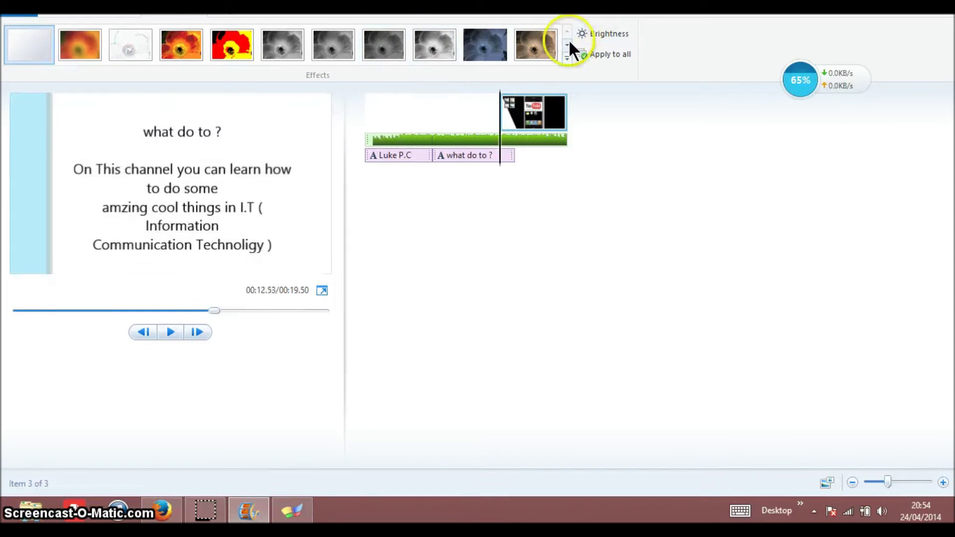
pyautogui.click(568, 44)
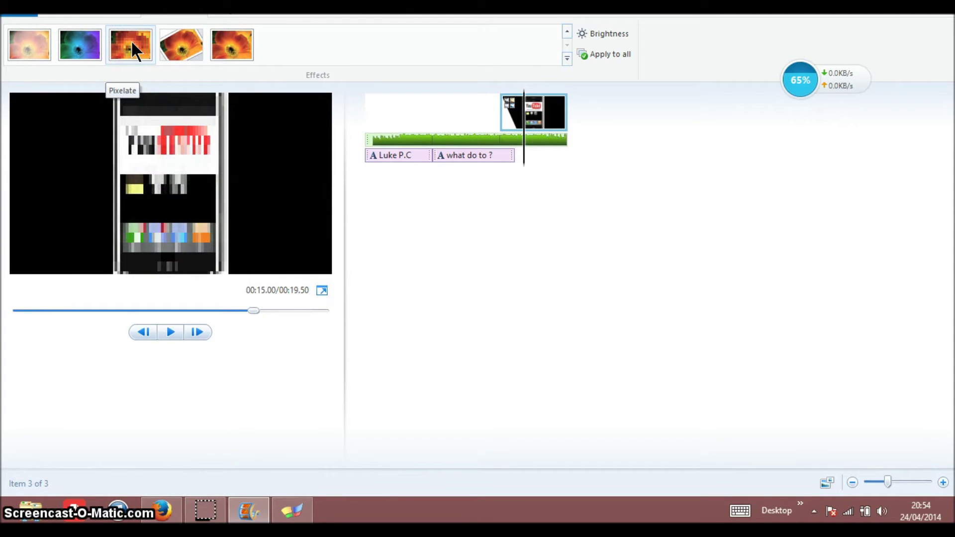
pyautogui.click(81, 40)
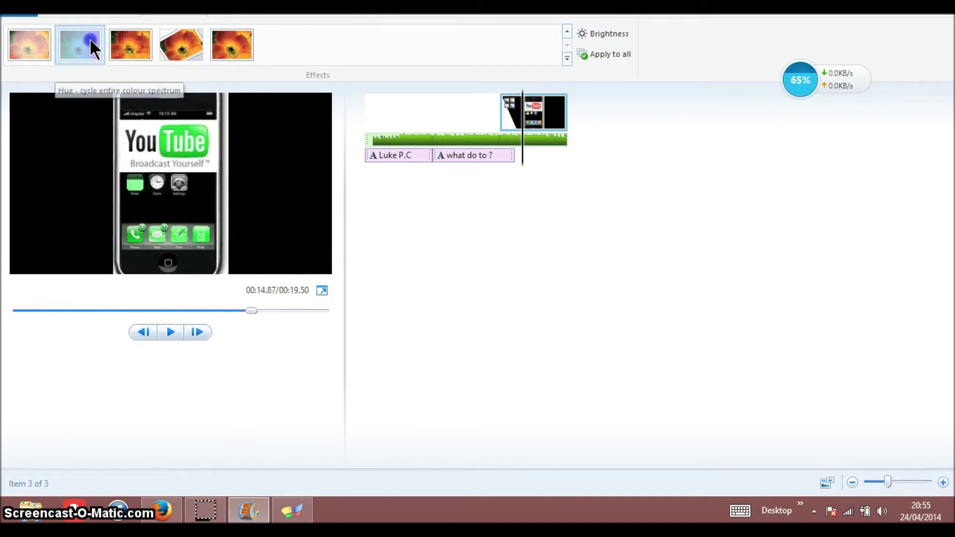
pyautogui.click(178, 310)
pyautogui.click(170, 332)
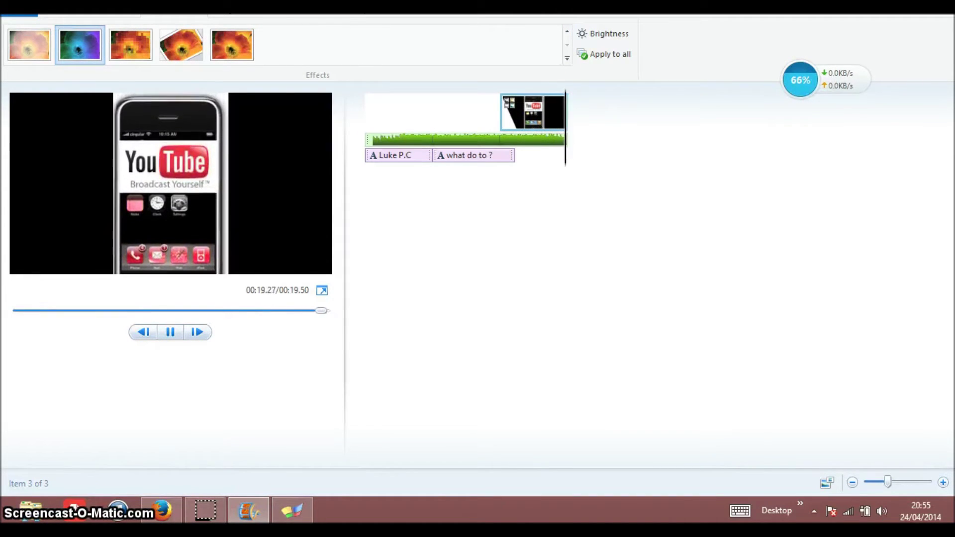
pyautogui.click(173, 36)
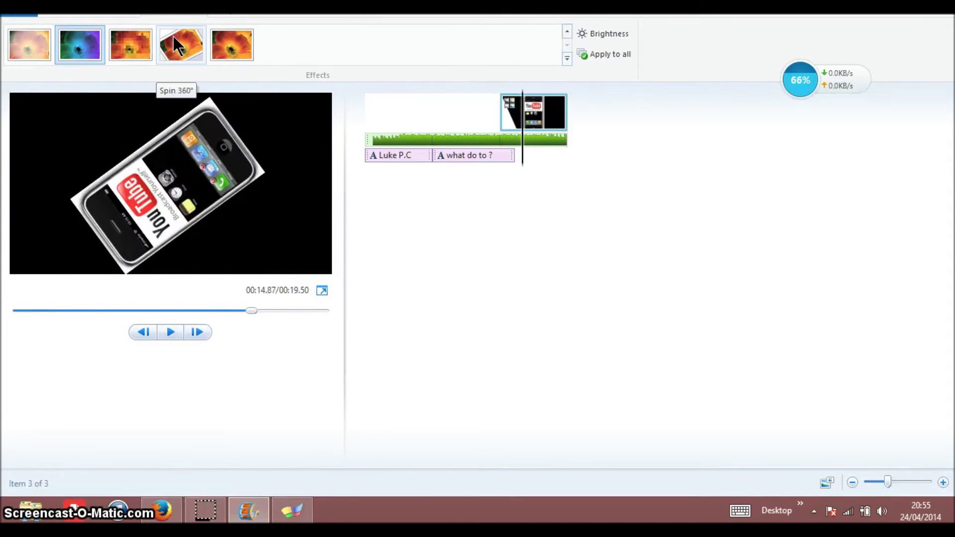
pyautogui.click(173, 38)
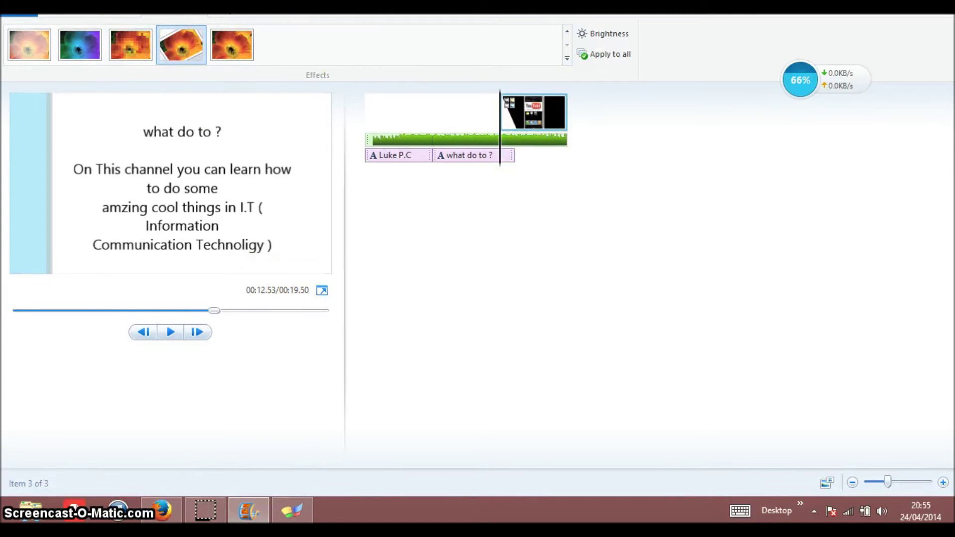
pyautogui.click(55, 10)
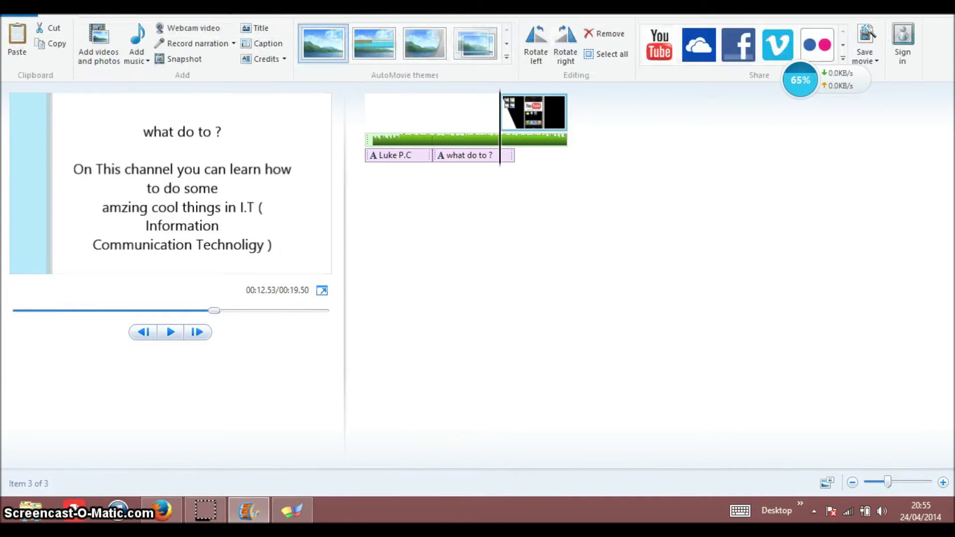
pyautogui.click(257, 58)
# Replace the placeholder credit with 'visit.' and the website address on two lines.
pyautogui.press('BackSpace')
pyautogui.press('BackSpace')
pyautogui.press('BackSpace')
pyautogui.press('BackSpace')
pyautogui.press('BackSpace')
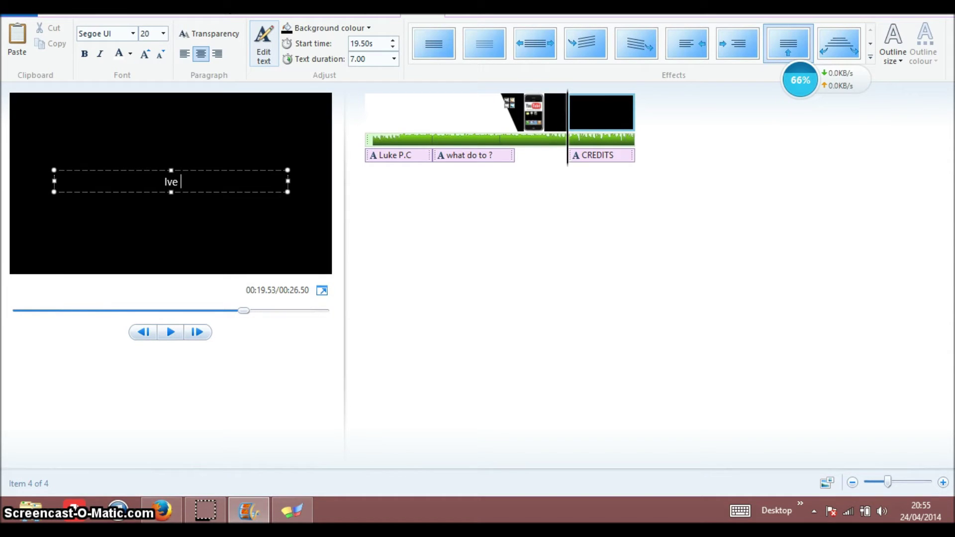
pyautogui.write('E')
pyautogui.press('BackSpace')
pyautogui.press('BackSpace')
pyautogui.press('BackSpace')
pyautogui.press('BackSpace')
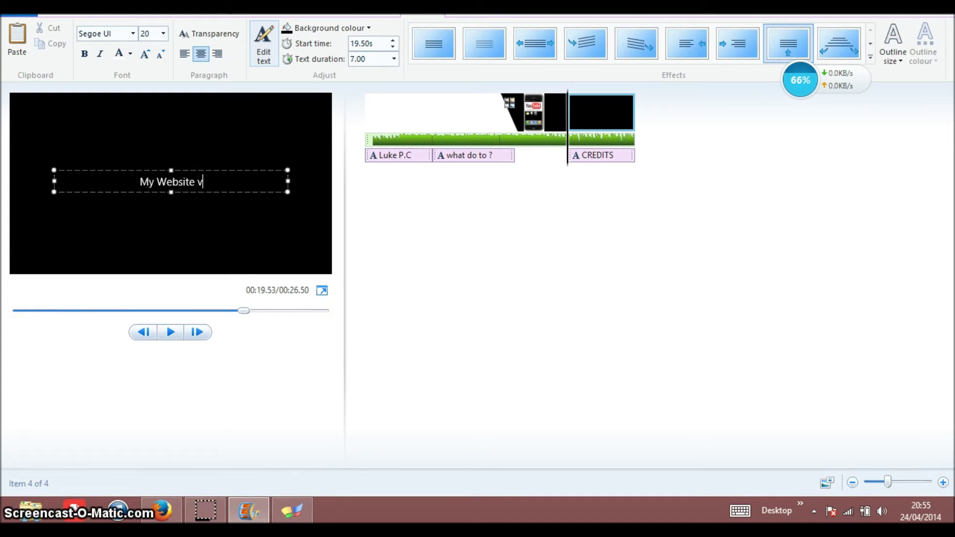
pyautogui.write('visit.')
pyautogui.press('Return')
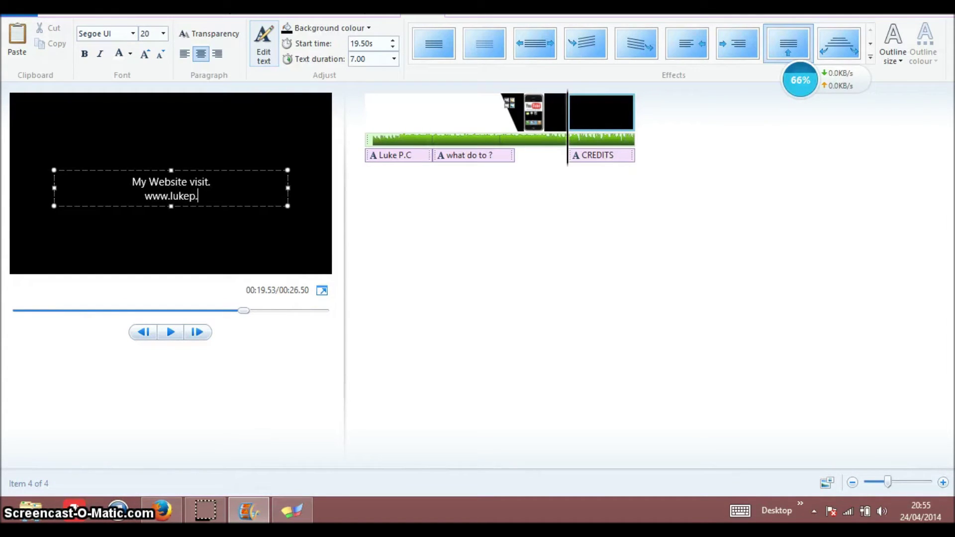
pyautogui.write('www.lukep.c.co.uk')
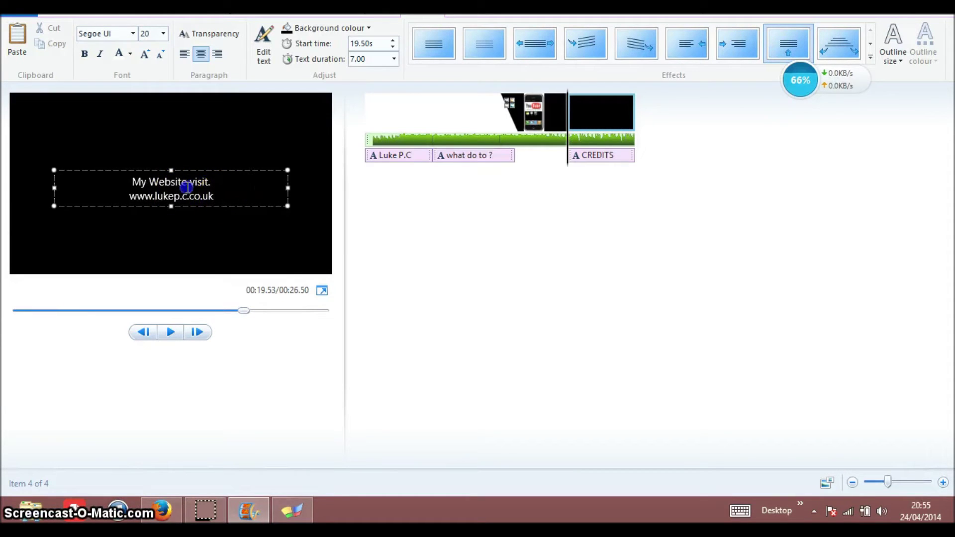
# Set the credit text to size 36 and stretch its box across the frame.
pyautogui.hotkey('ctrl', 'a')
pyautogui.click(163, 34)
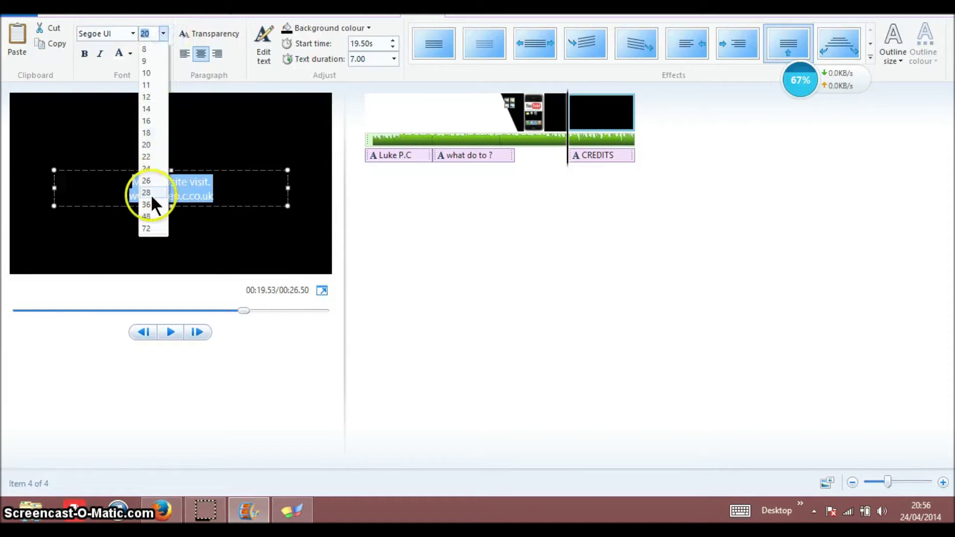
pyautogui.click(148, 216)
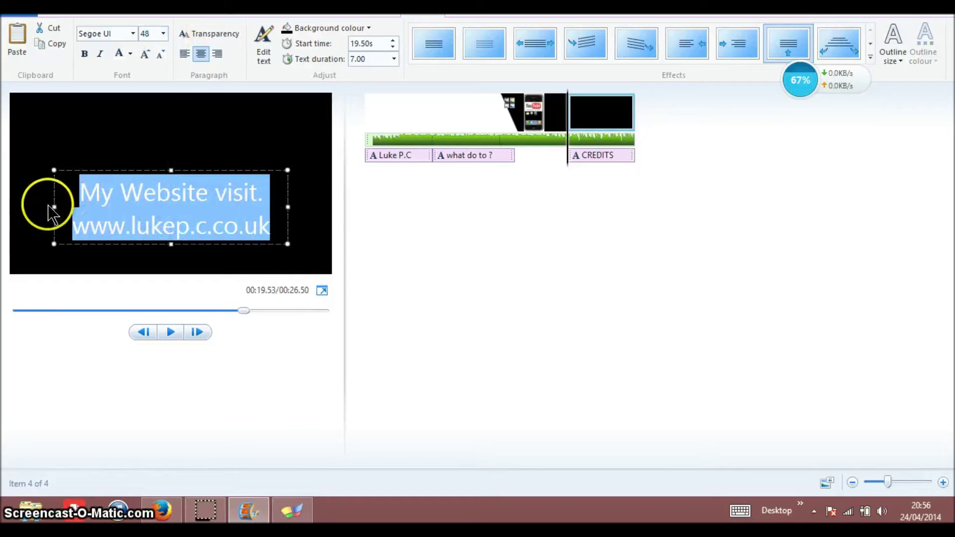
pyautogui.moveTo(54, 204); pyautogui.dragTo(14, 206)
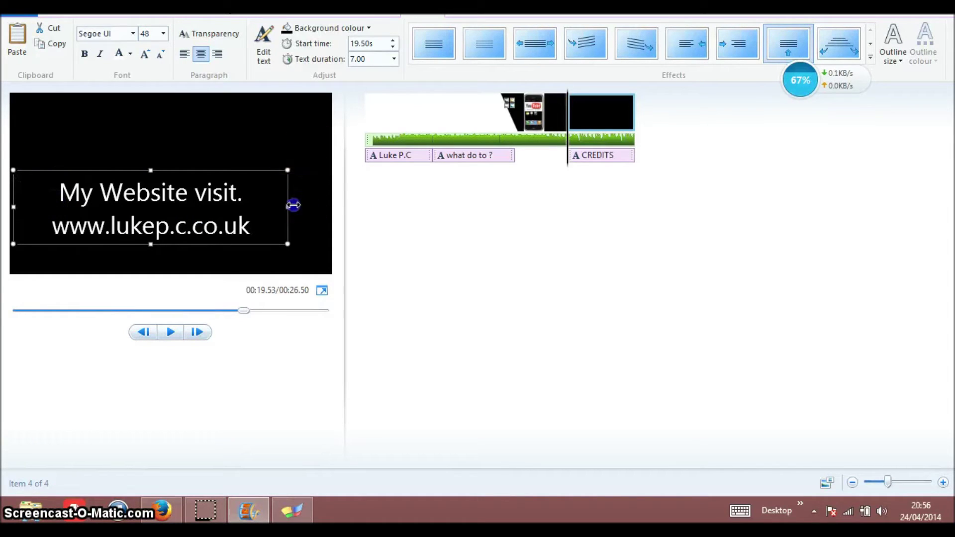
pyautogui.moveTo(288, 206); pyautogui.dragTo(77, 172)
pyautogui.click(162, 34)
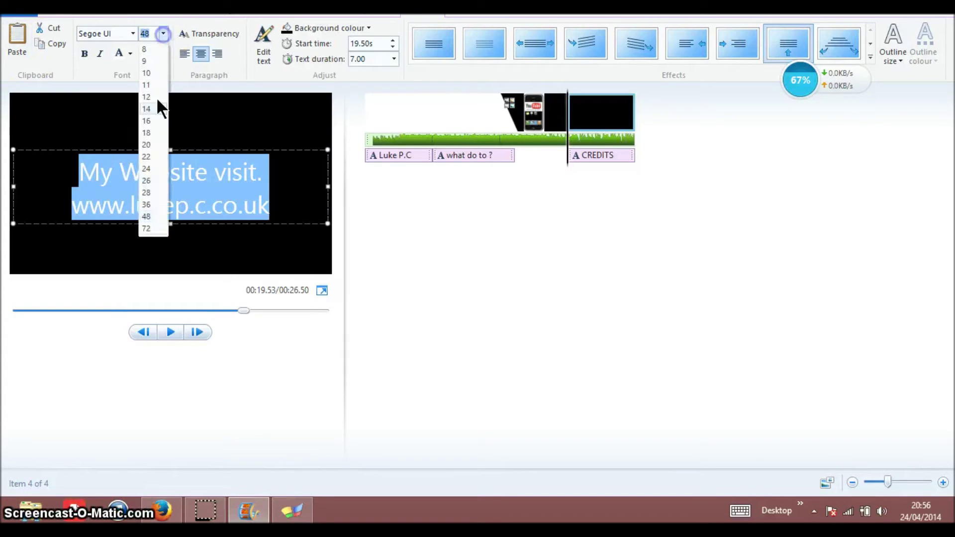
pyautogui.click(153, 205)
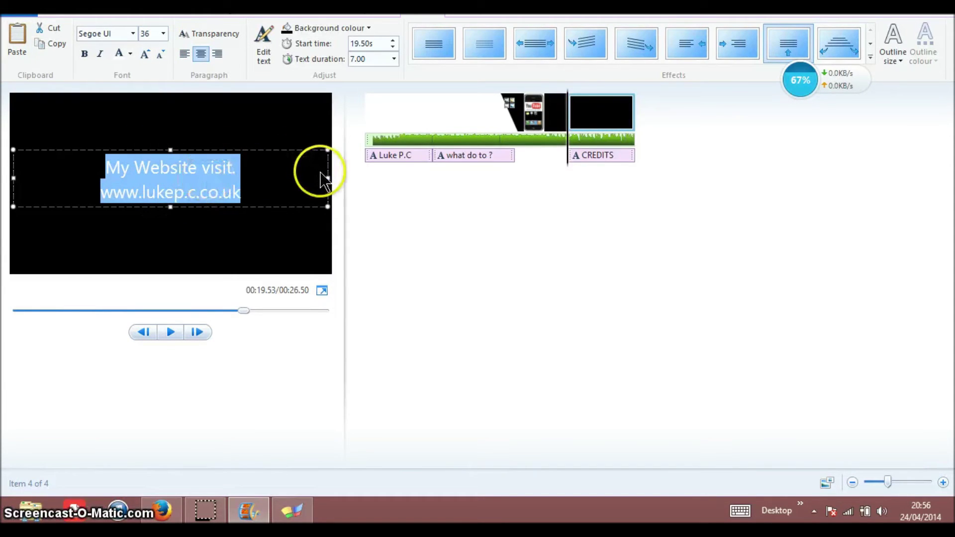
pyautogui.moveTo(329, 178); pyautogui.dragTo(272, 203)
pyautogui.moveTo(346, 193); pyautogui.dragTo(351, 192)
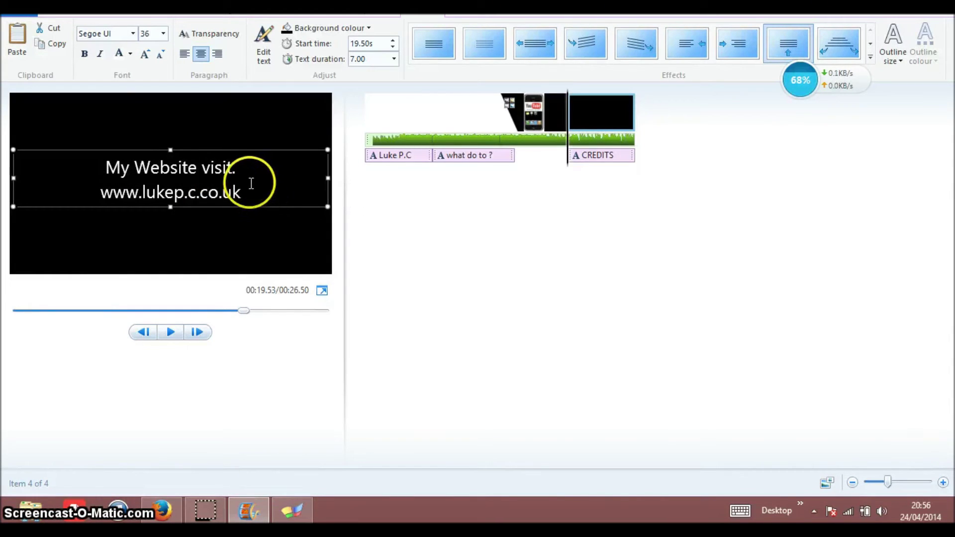
# Retype the credit as 'My Website' plus the website address and move it lower.
pyautogui.click(254, 186)
pyautogui.press('Delete')
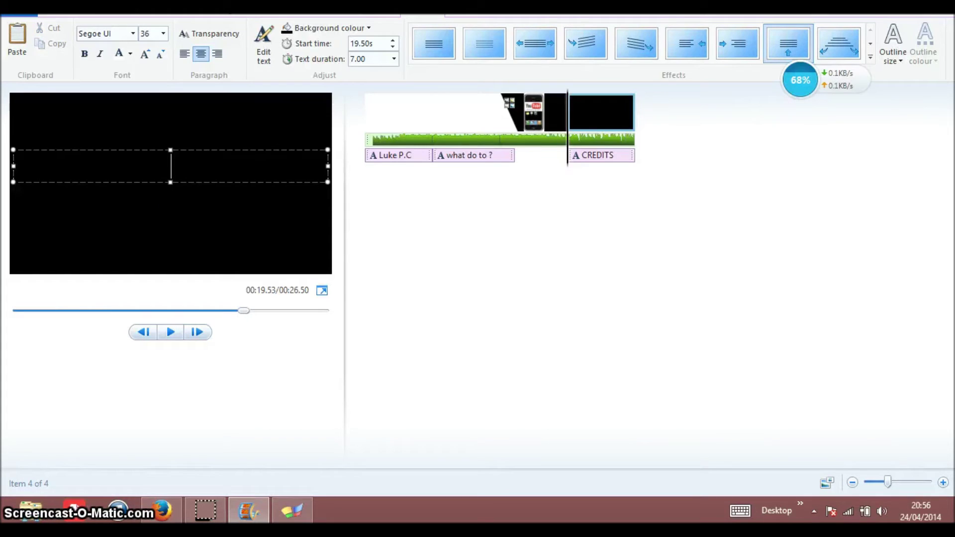
pyautogui.write('My We')
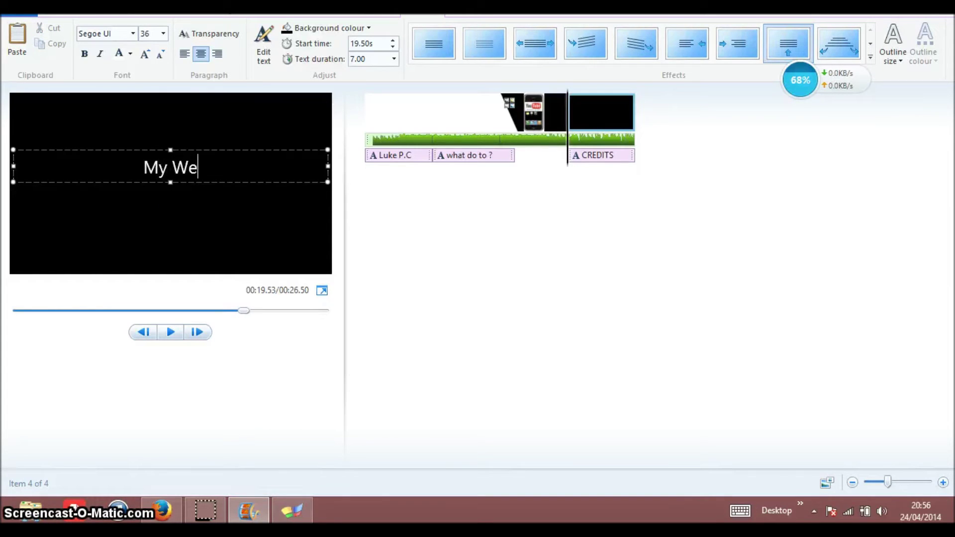
pyautogui.write('bsite ')
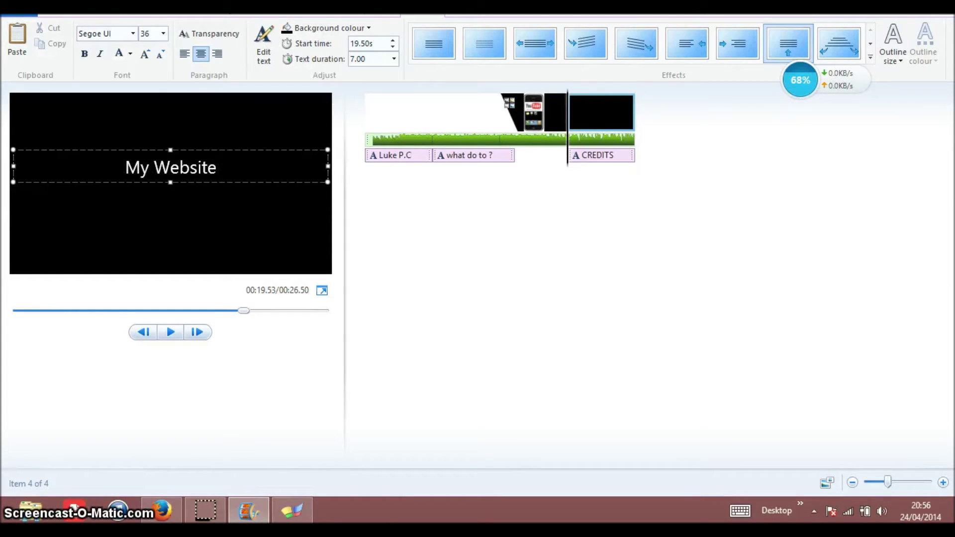
pyautogui.write('www')
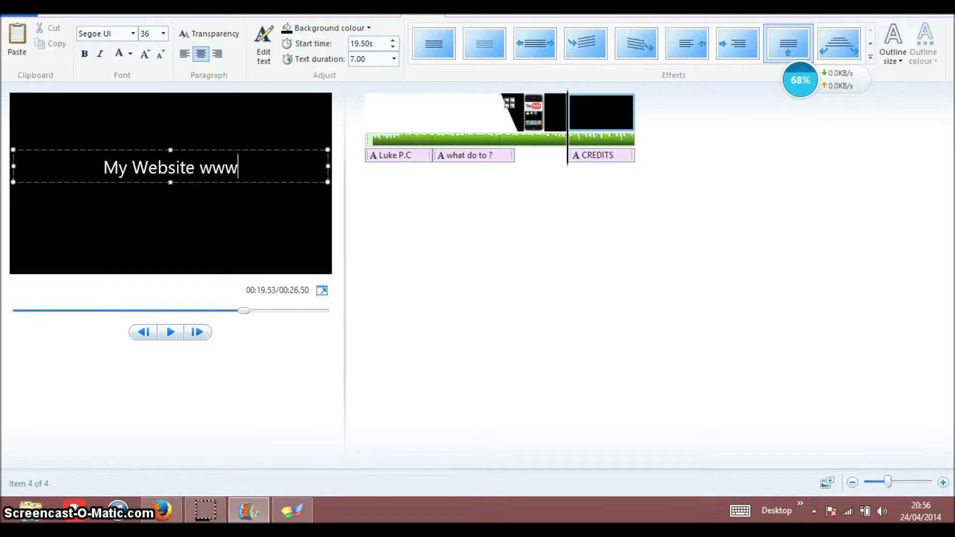
pyautogui.write('.luke')
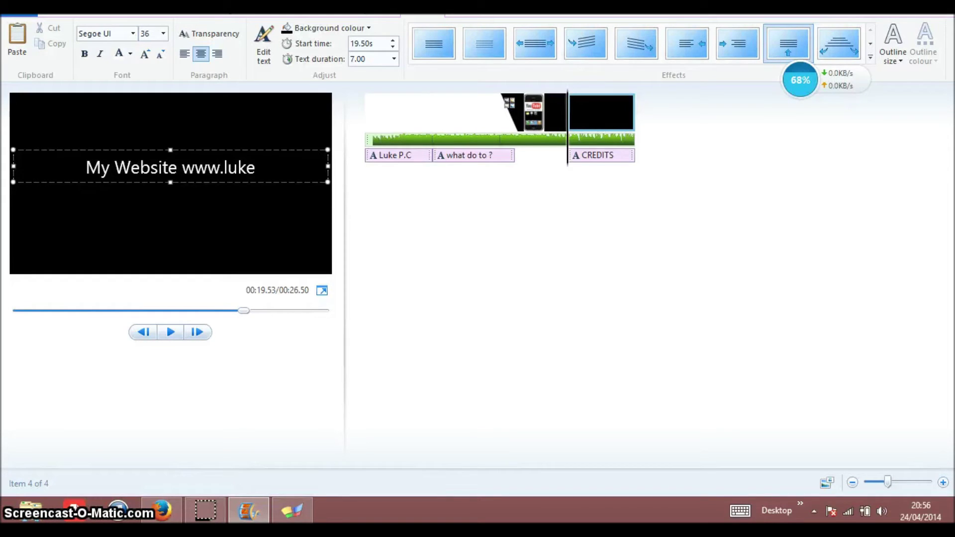
pyautogui.write('p.c')
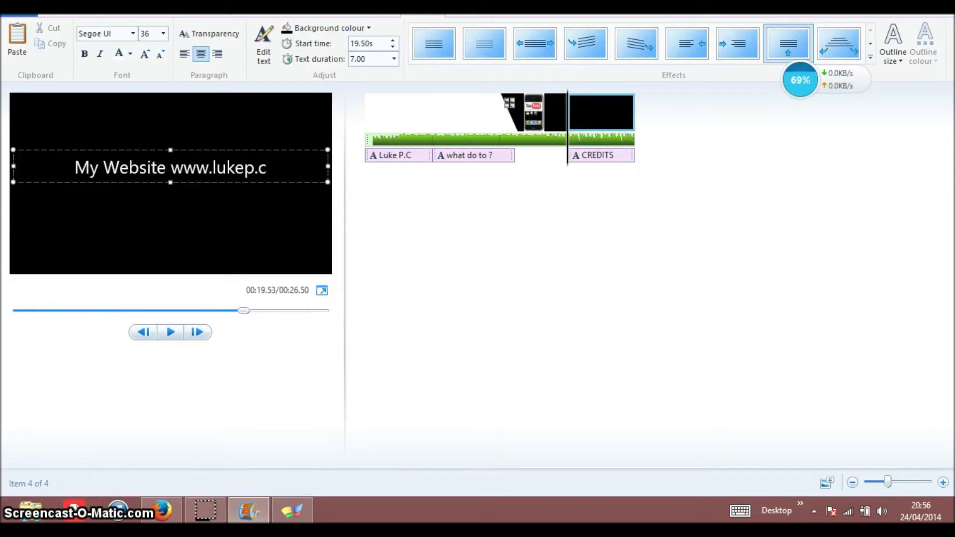
pyautogui.write('.co.uk')
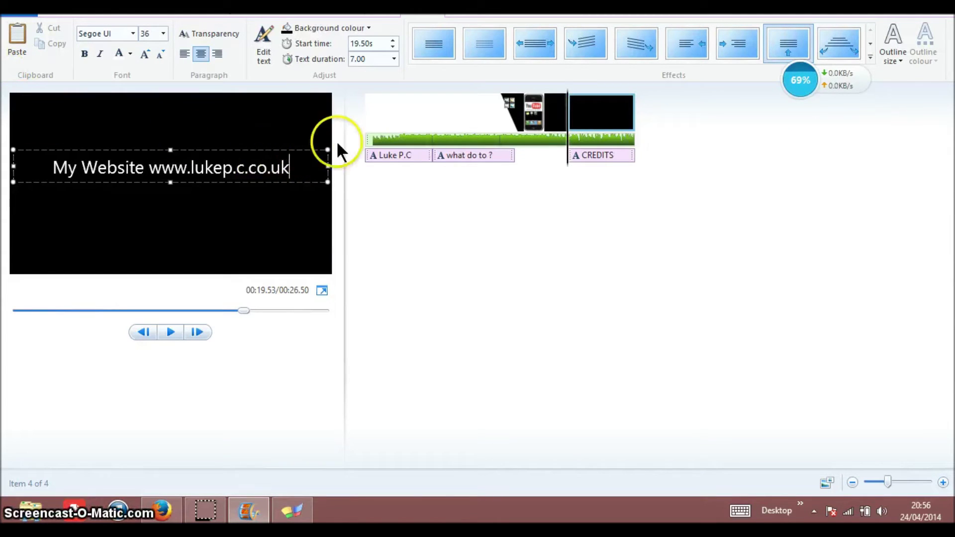
pyautogui.moveTo(305, 149); pyautogui.dragTo(245, 176)
pyautogui.click(251, 139)
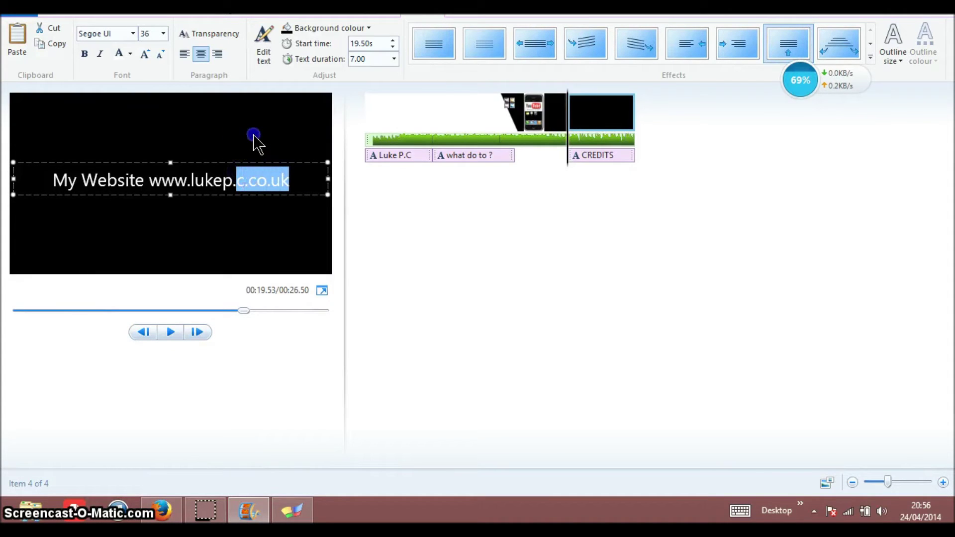
# Apply Contemporary - fade 2 to the website credit after trying other contemporary effects.
pyautogui.click(259, 197)
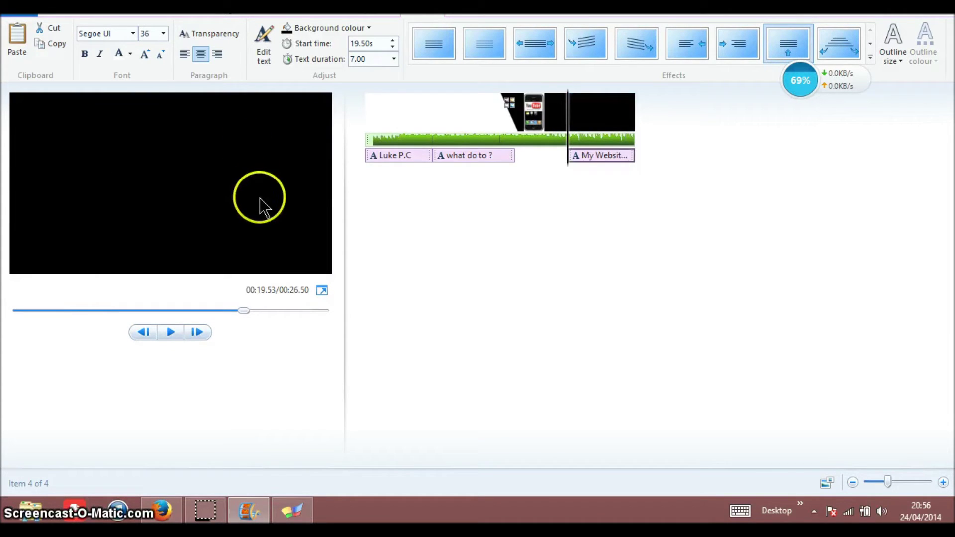
pyautogui.click(869, 37)
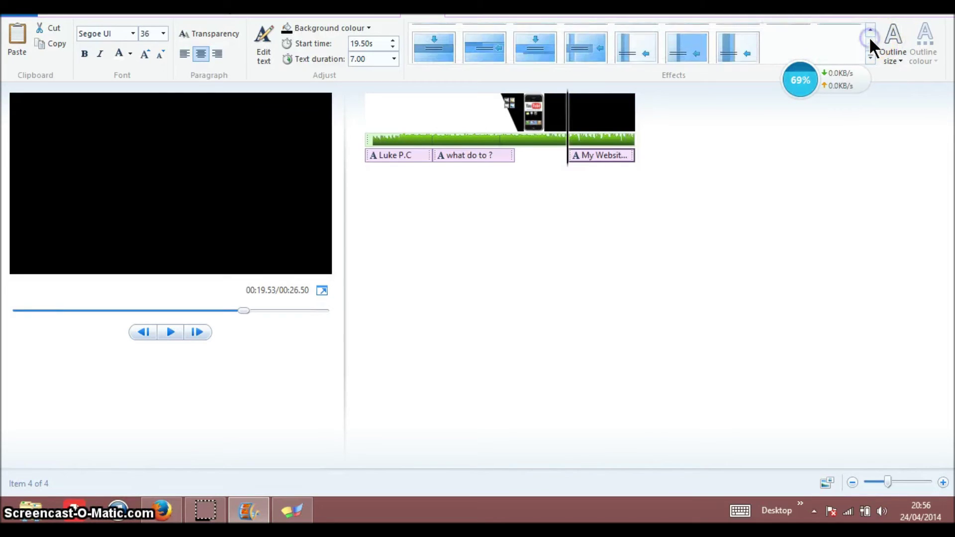
pyautogui.click(495, 34)
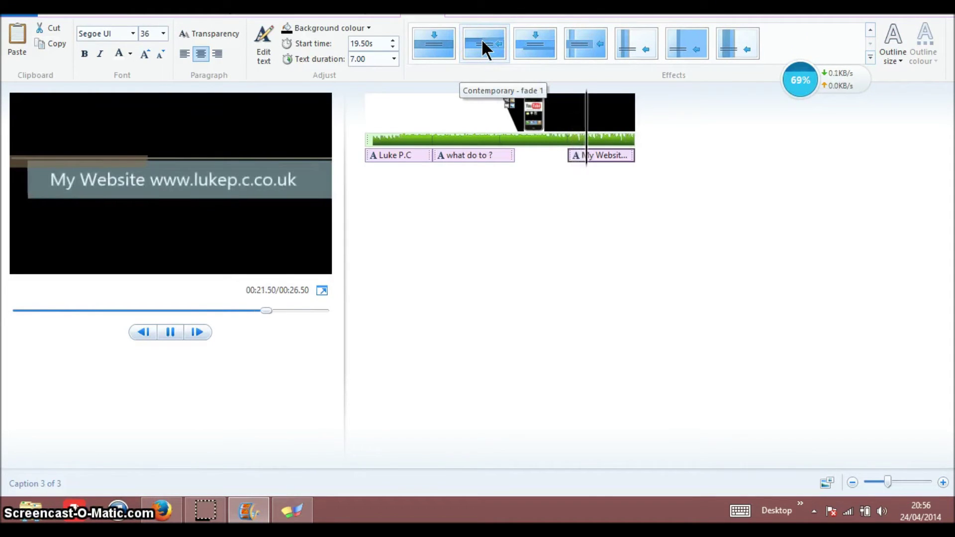
pyautogui.click(440, 46)
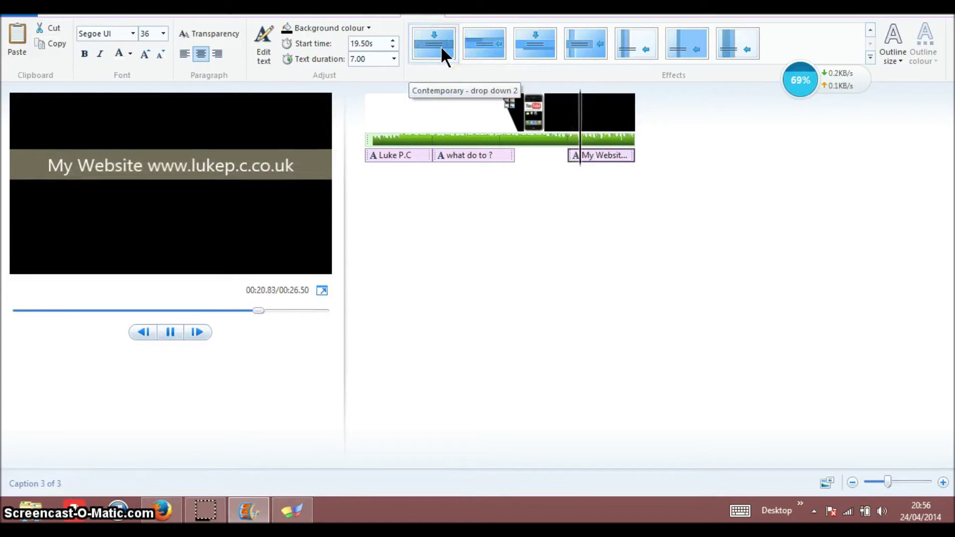
pyautogui.click(533, 46)
pyautogui.click(582, 43)
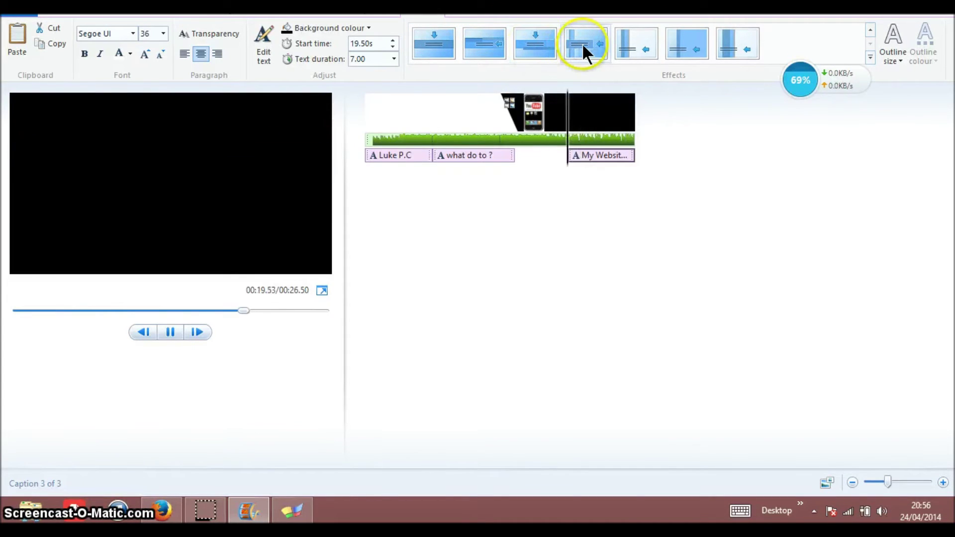
pyautogui.click(870, 29)
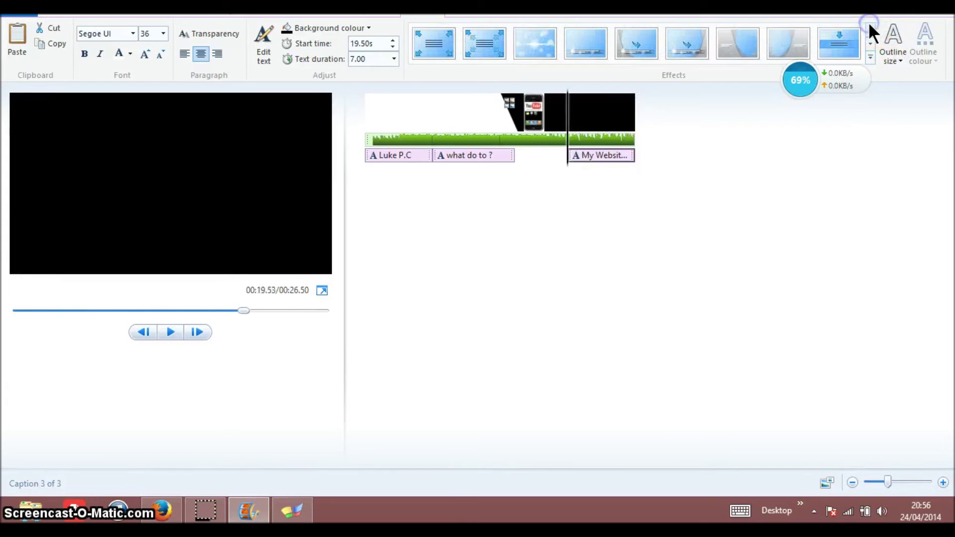
pyautogui.click(846, 41)
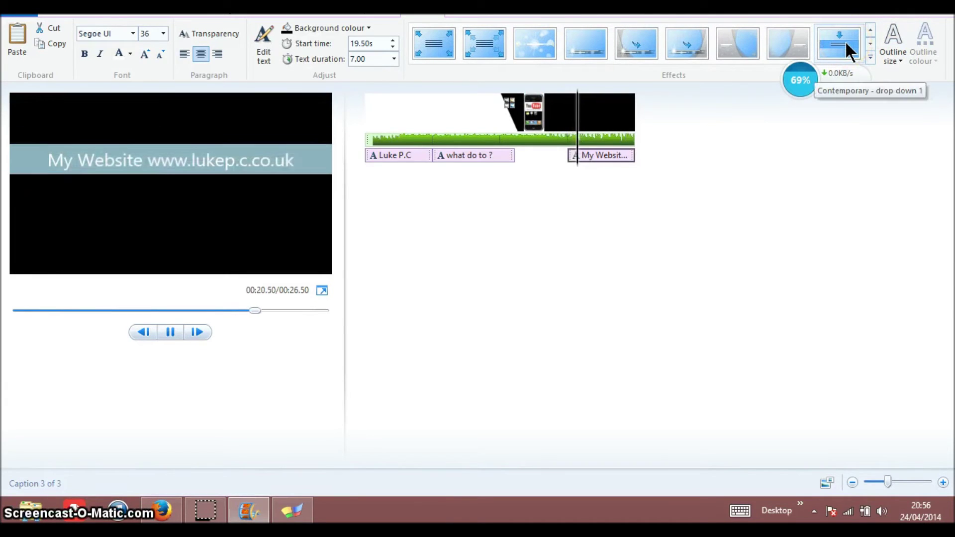
pyautogui.click(868, 56)
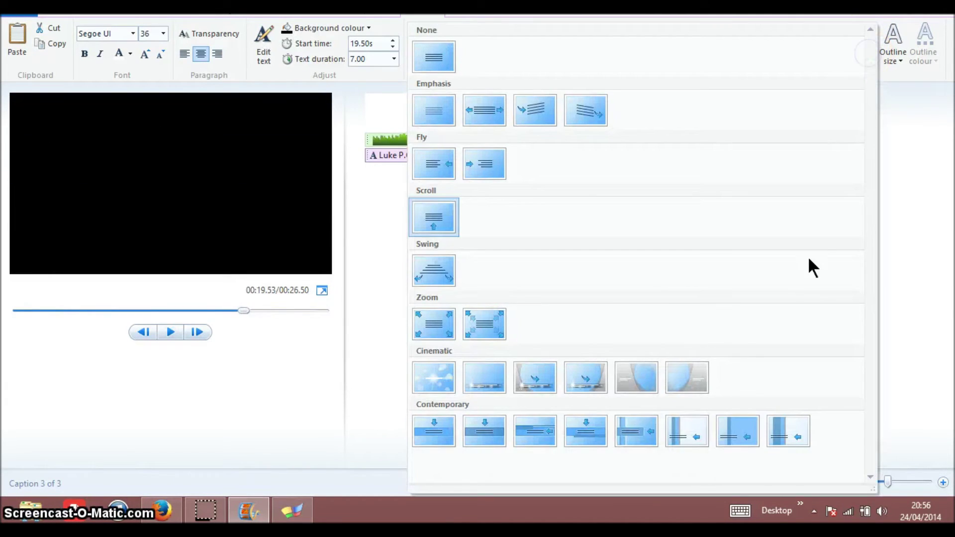
pyautogui.click(578, 430)
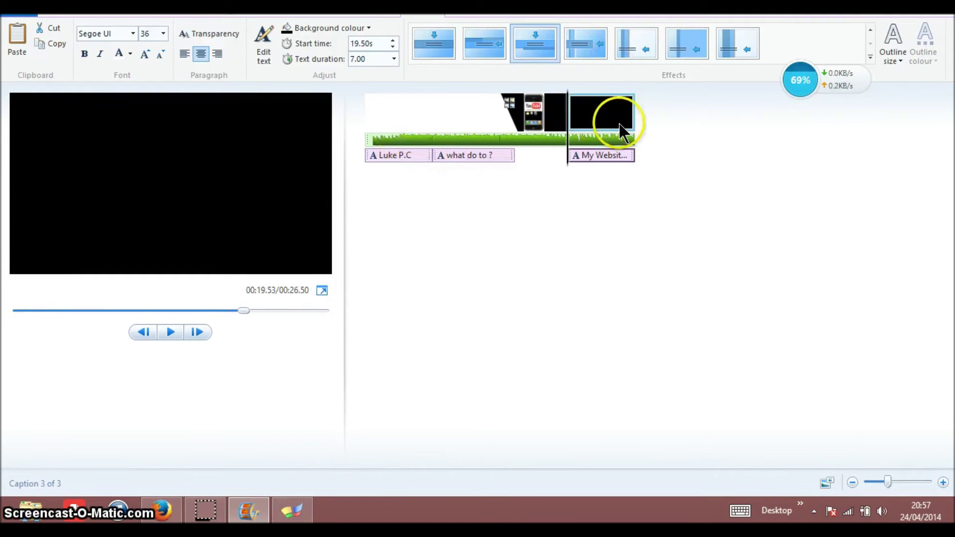
# Add the computer monitor, YouTube screenshot and row-of-computers photos to the movie's end.
pyautogui.click(65, 13)
pyautogui.click(102, 37)
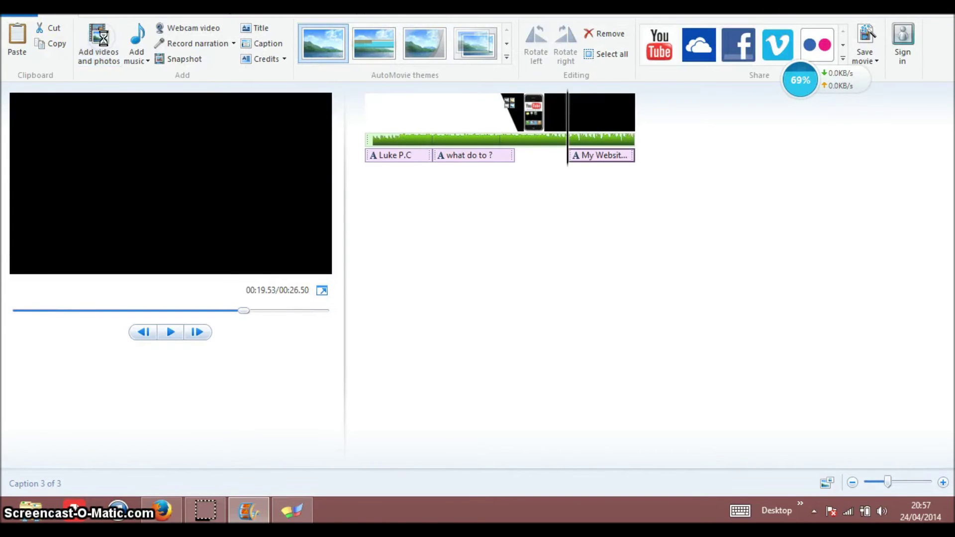
pyautogui.click(557, 275)
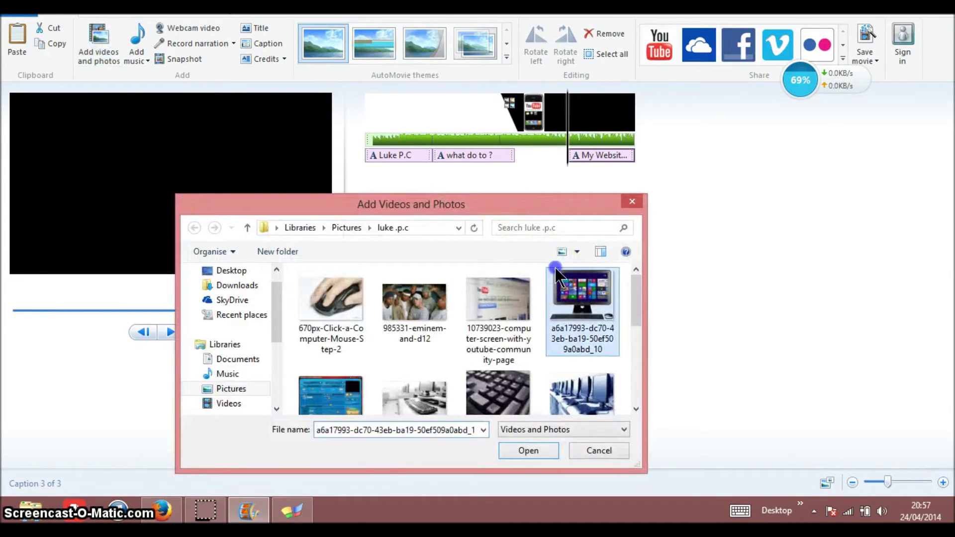
pyautogui.doubleClick(557, 275)
pyautogui.click(97, 35)
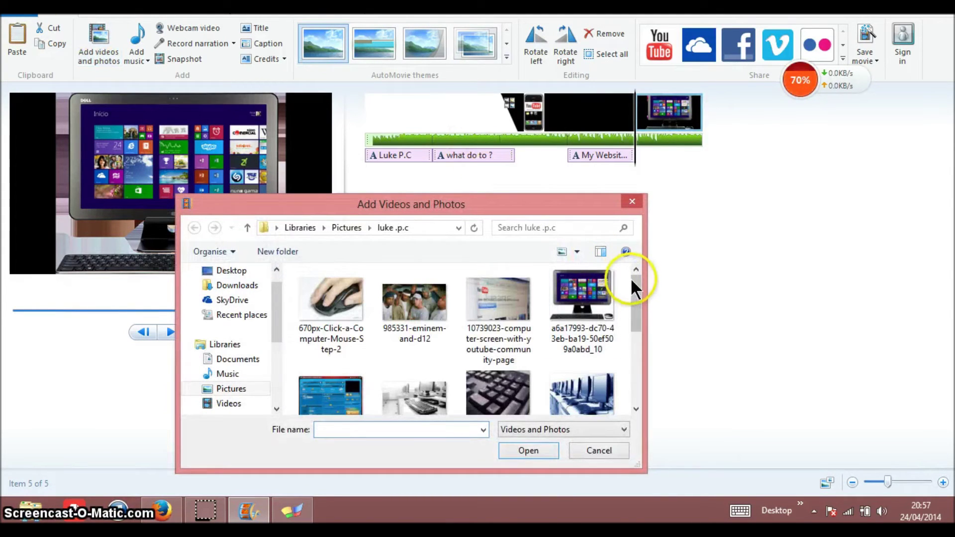
pyautogui.doubleClick(481, 297)
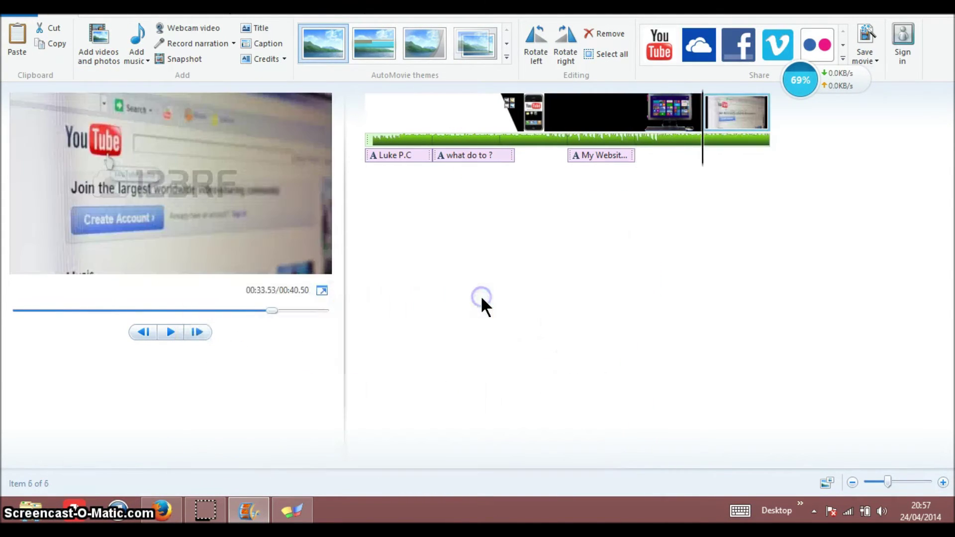
pyautogui.click(95, 39)
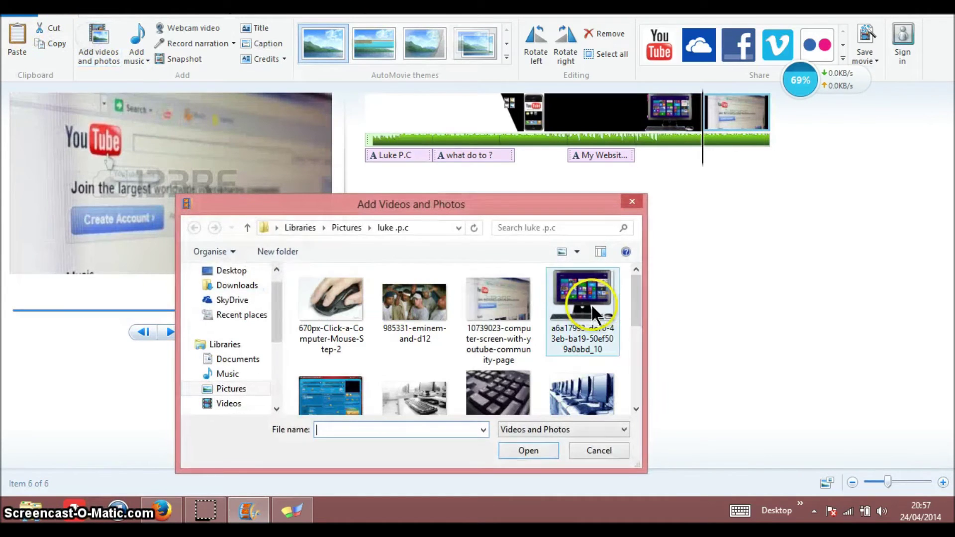
pyautogui.doubleClick(585, 384)
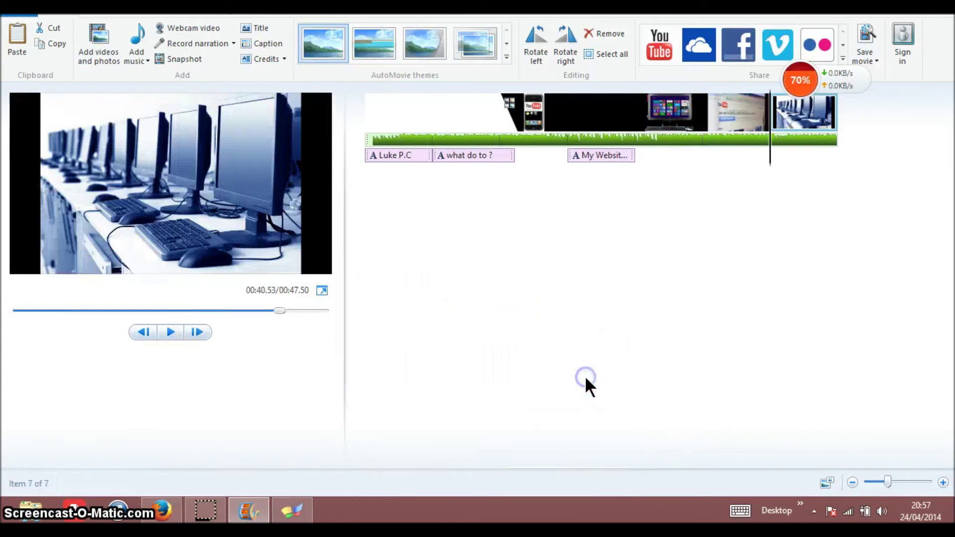
pyautogui.click(679, 117)
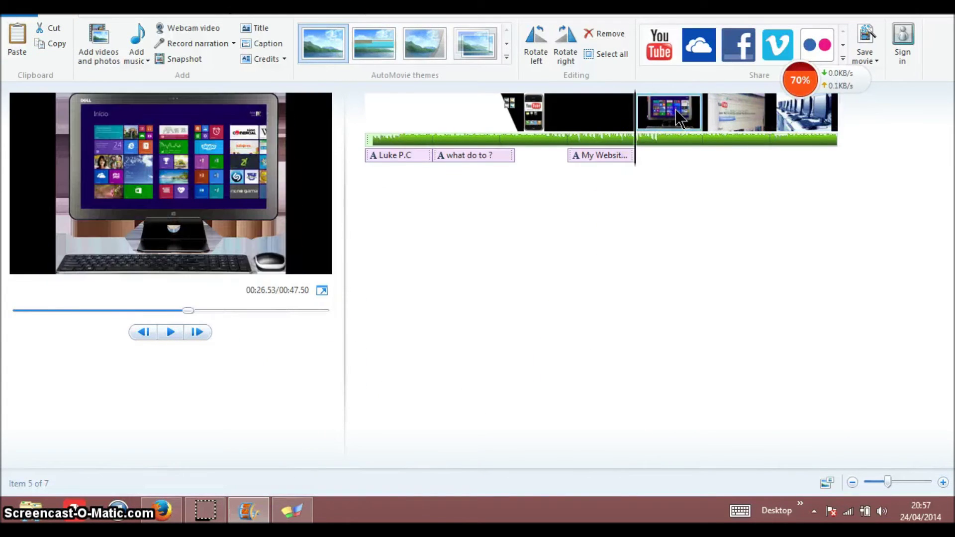
pyautogui.click(189, 10)
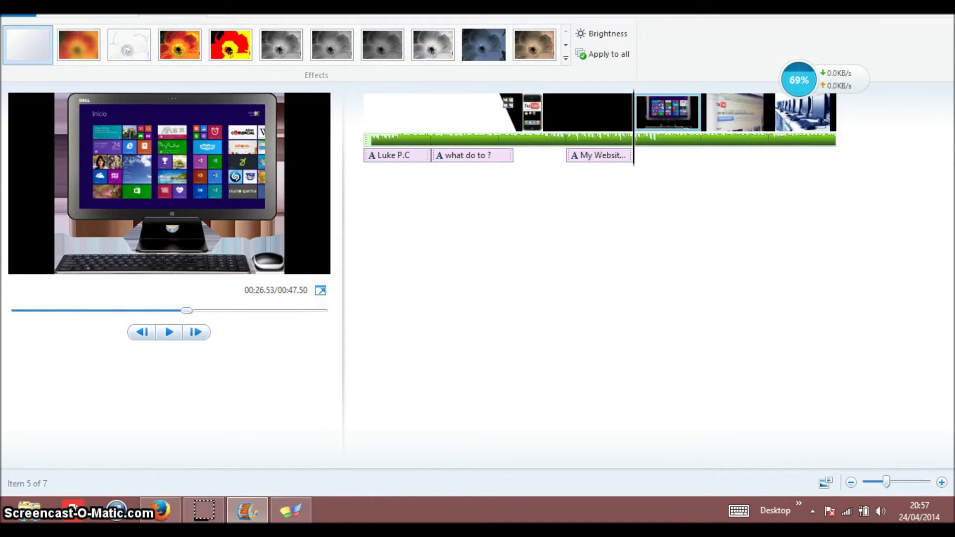
# Apply the Dissolve transition to the monitor clip and Flip to the YouTube clip.
pyautogui.click(132, 14)
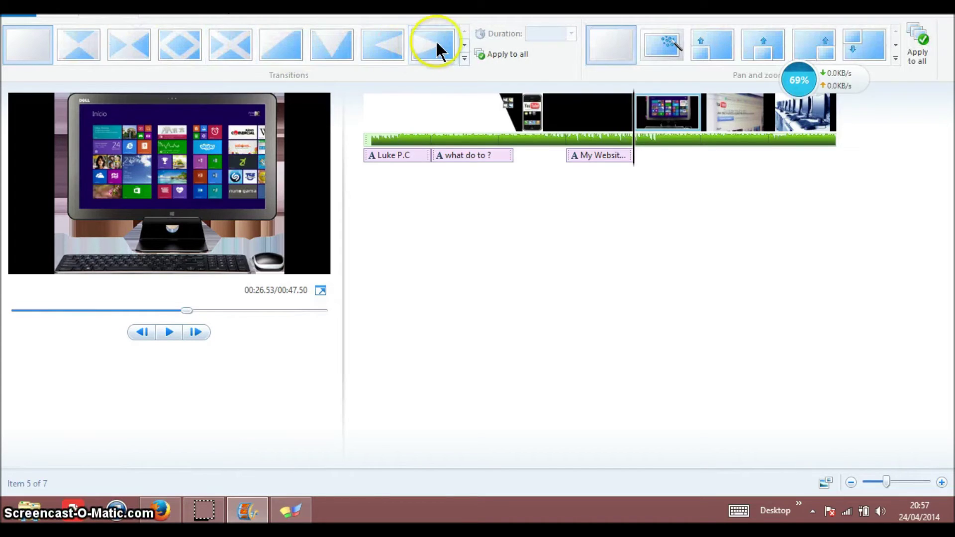
pyautogui.click(465, 44)
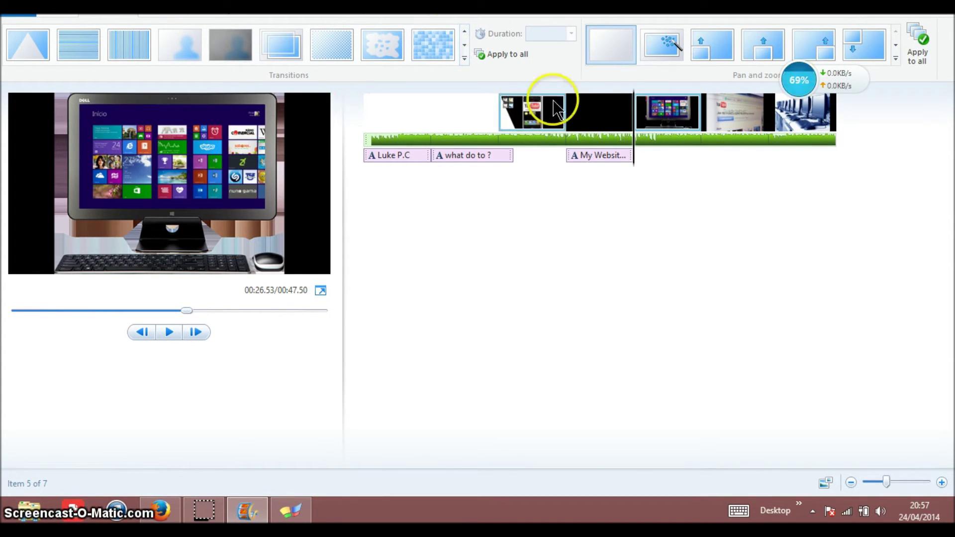
pyautogui.click(309, 36)
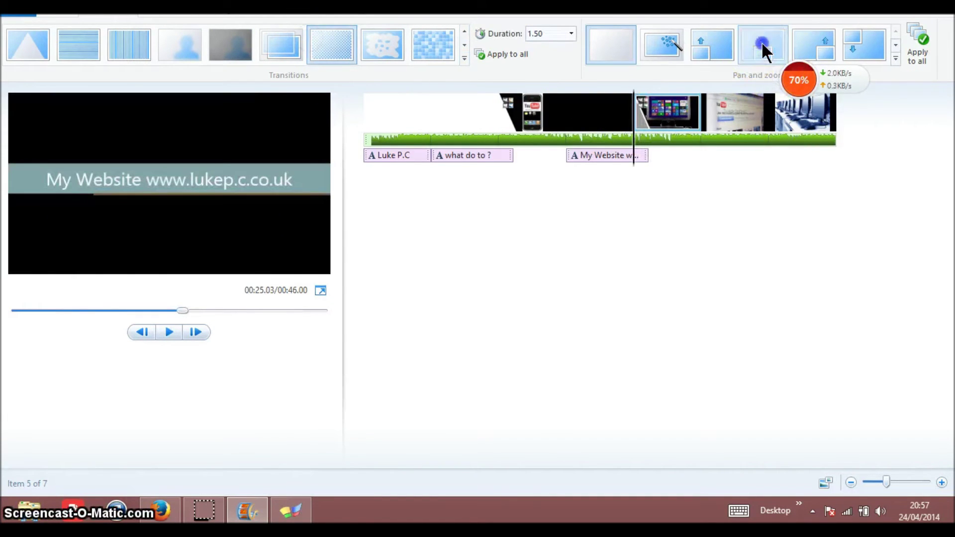
pyautogui.click(744, 102)
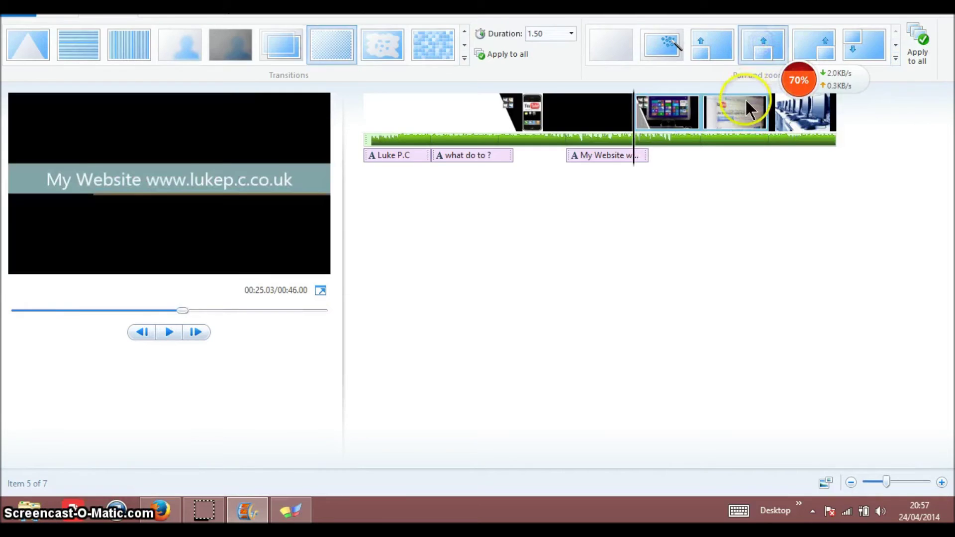
pyautogui.click(464, 47)
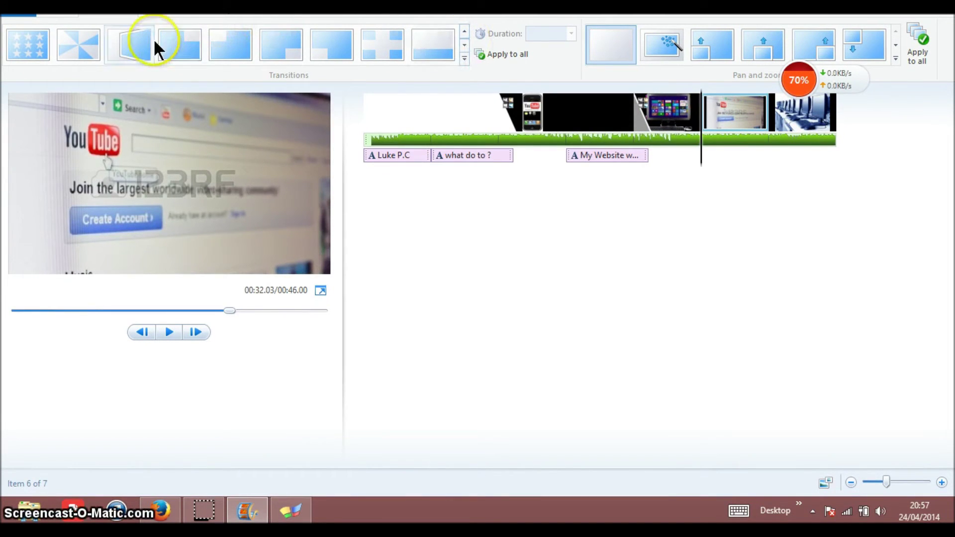
pyautogui.click(130, 41)
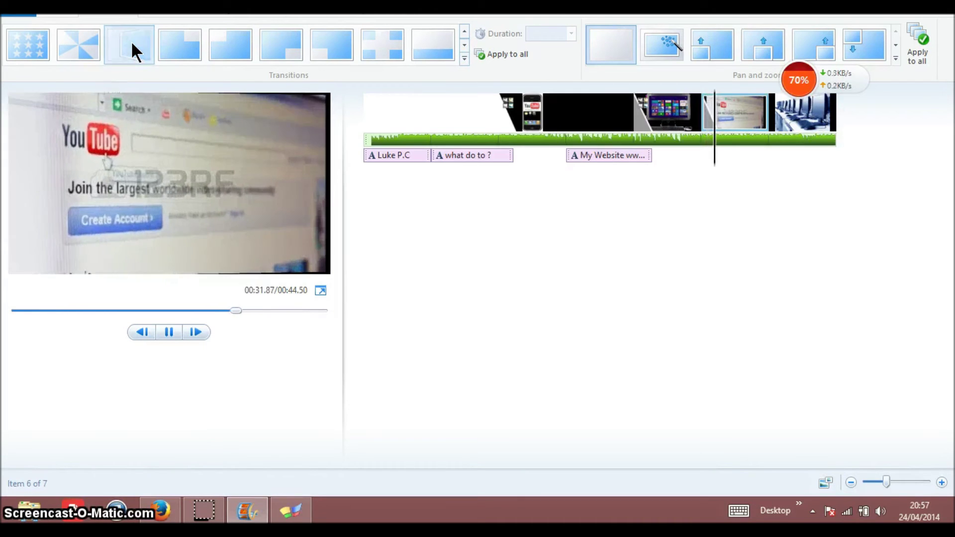
# Give the YouTube clip Pan up and the computers clip Zoom in centre and rotate right.
pyautogui.click(772, 36)
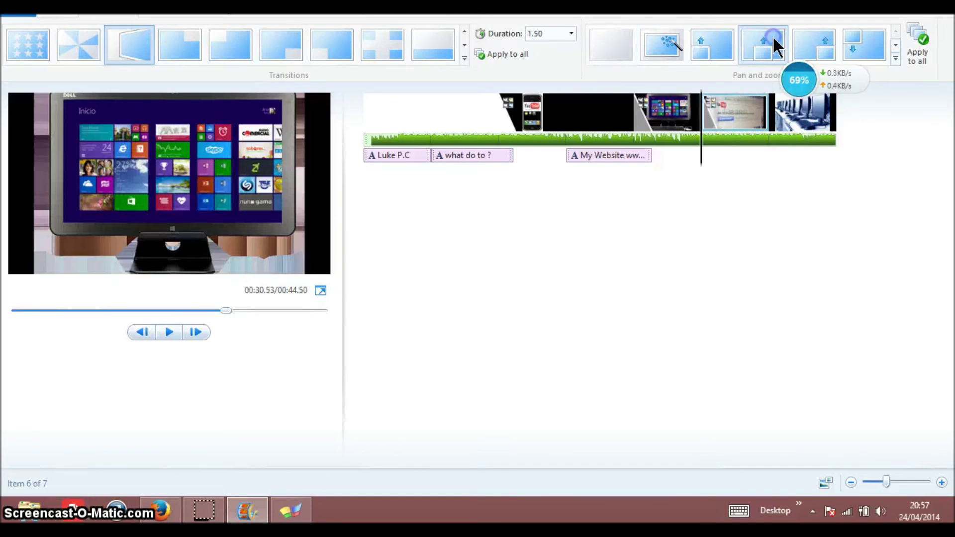
pyautogui.click(893, 43)
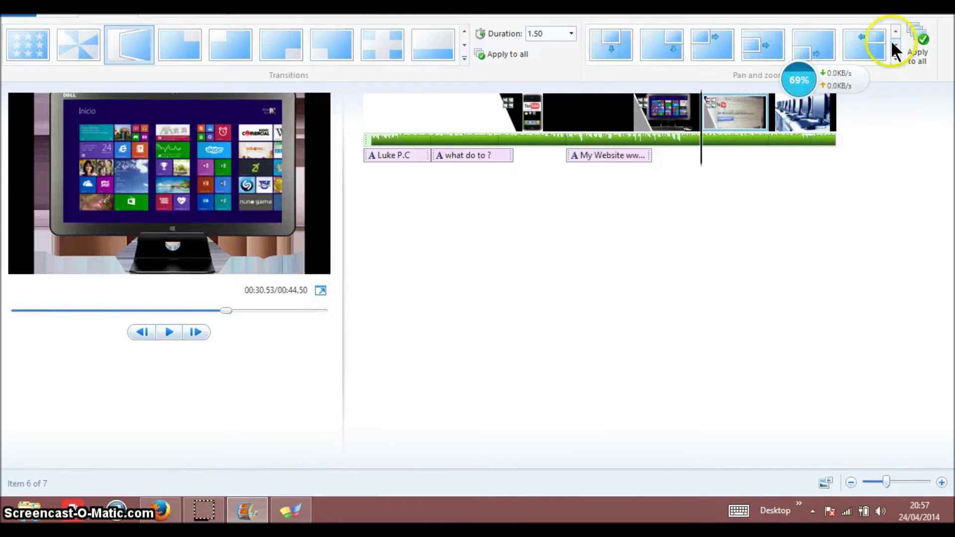
pyautogui.click(802, 112)
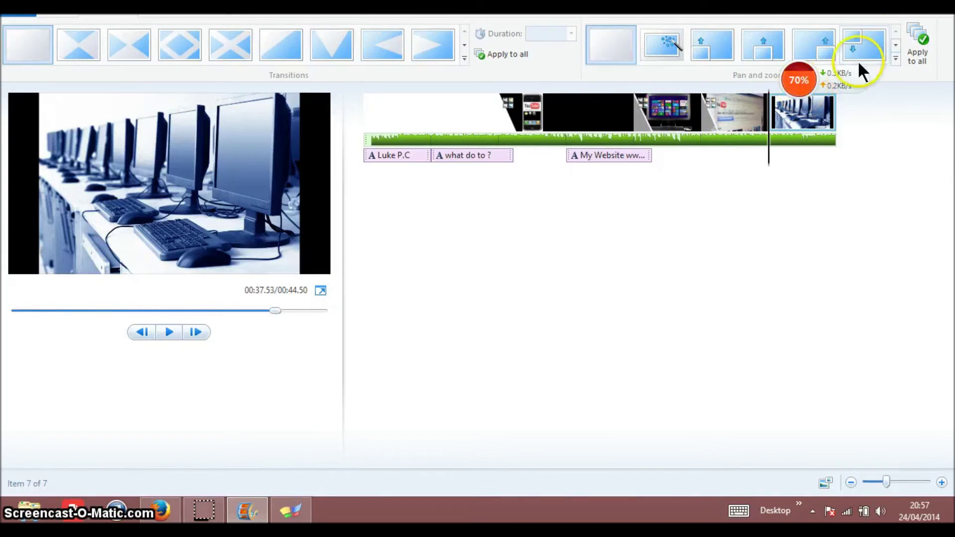
pyautogui.click(895, 37)
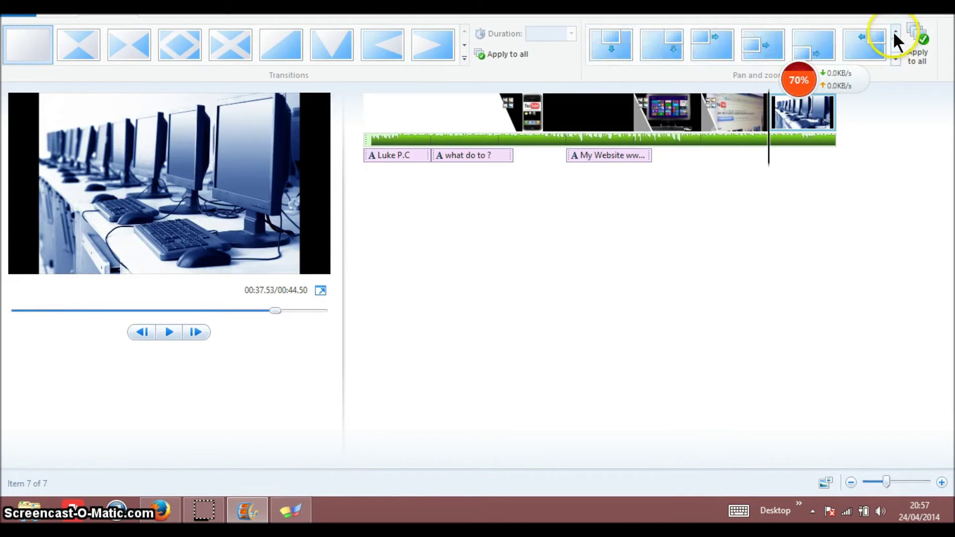
pyautogui.click(771, 41)
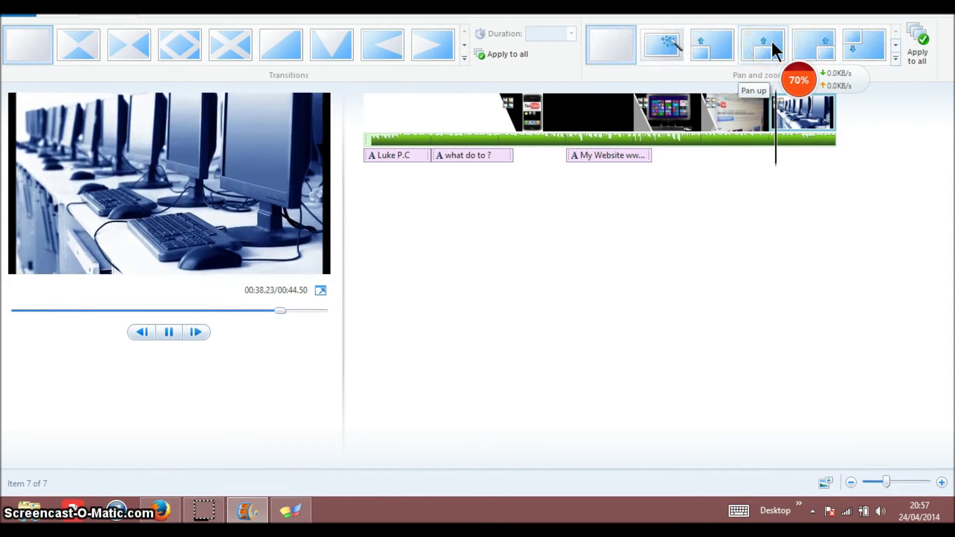
pyautogui.click(894, 37)
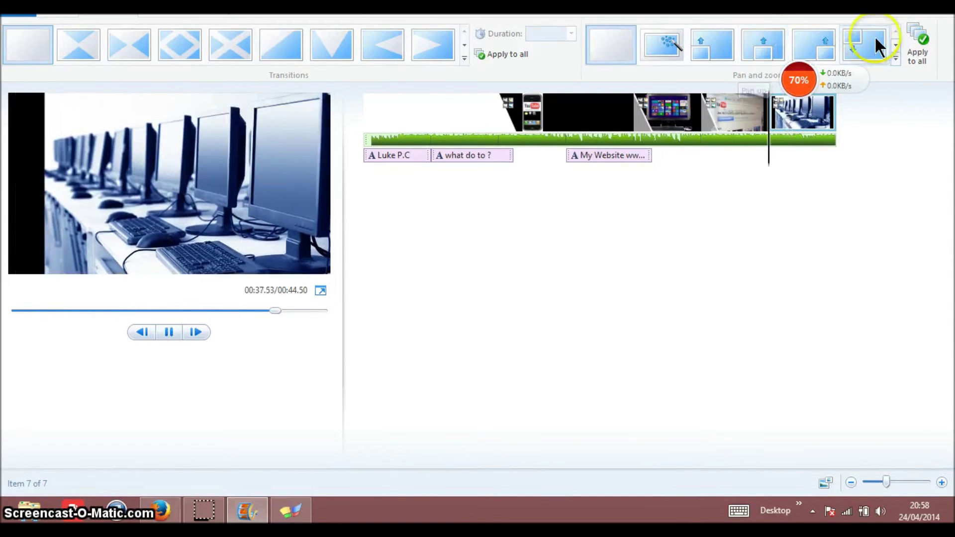
pyautogui.click(757, 46)
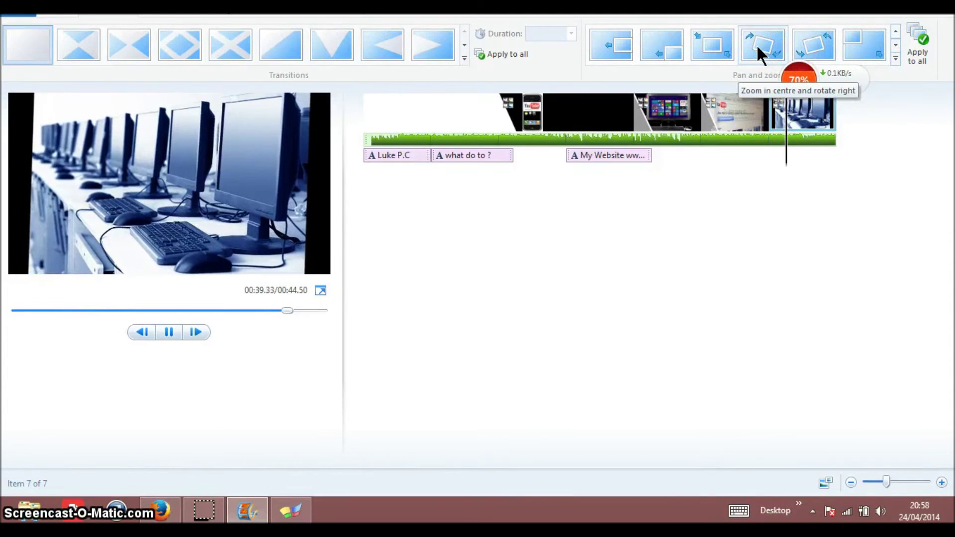
pyautogui.click(756, 44)
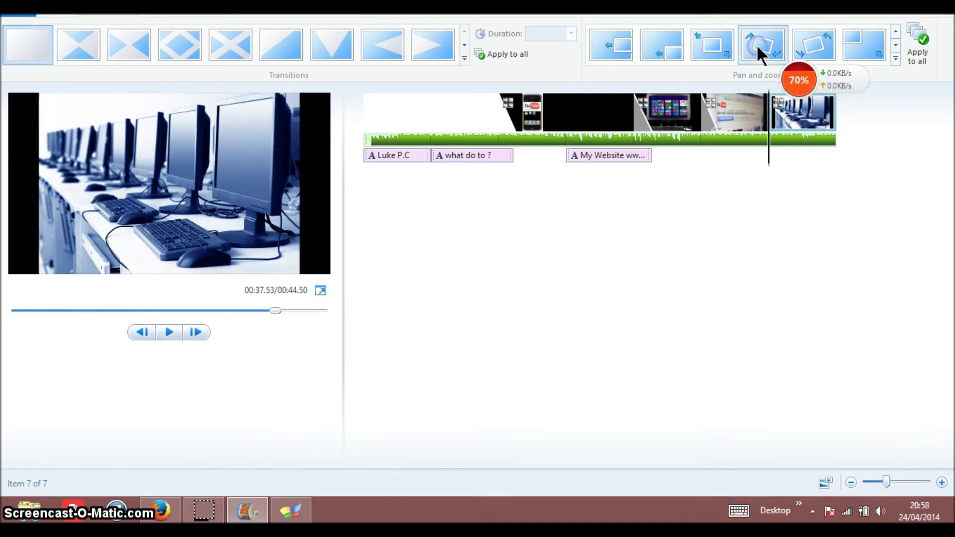
# Apply the Hue effect to the YouTube clip and Pixelate to the monitor clip.
pyautogui.click(709, 118)
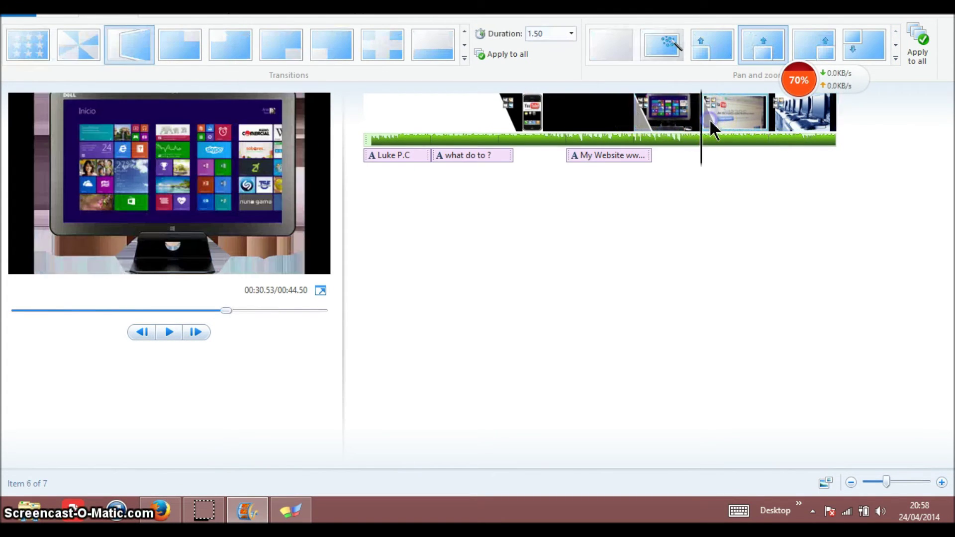
pyautogui.click(162, 14)
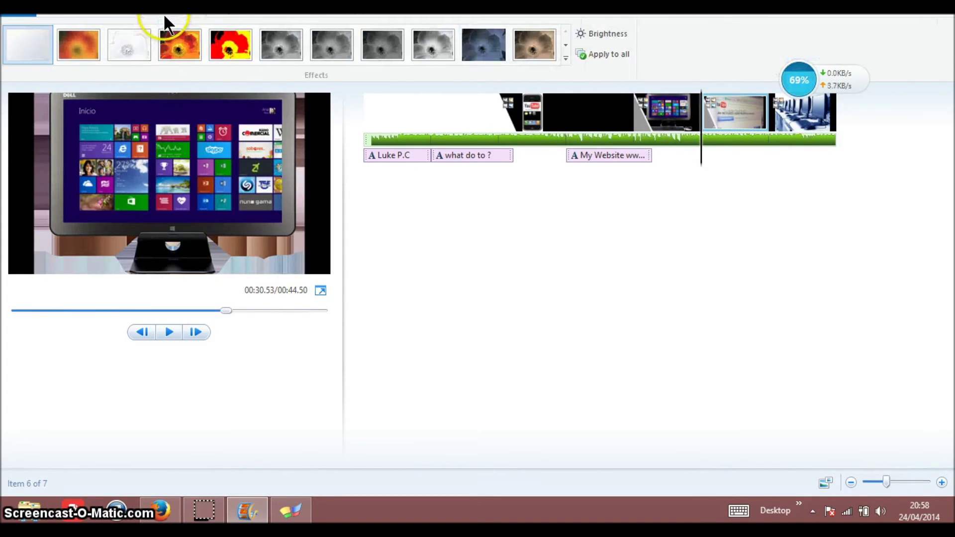
pyautogui.click(562, 43)
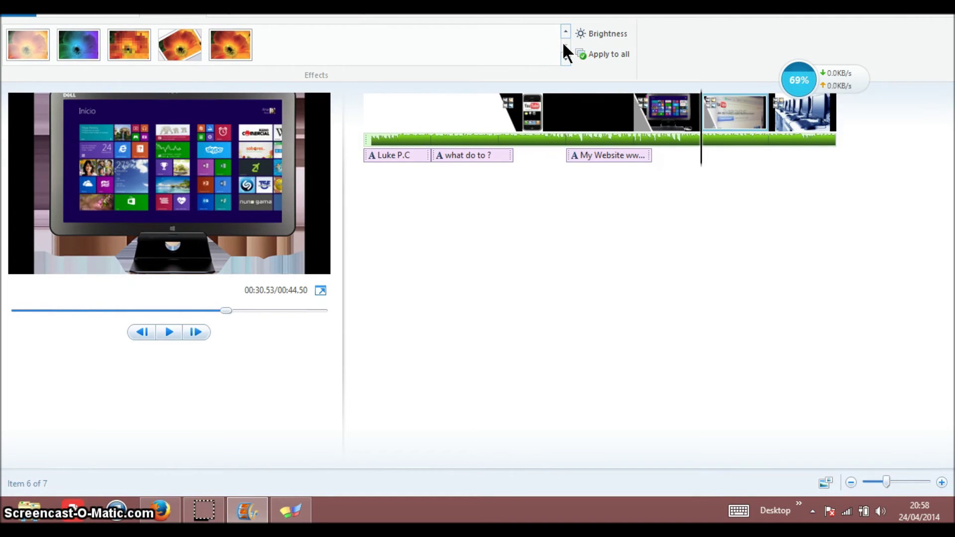
pyautogui.click(76, 44)
pyautogui.click(669, 106)
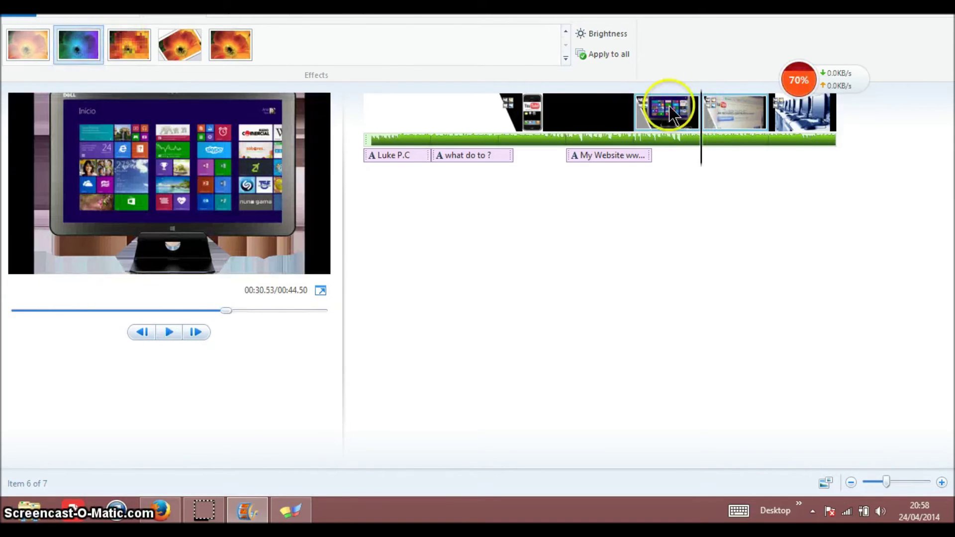
pyautogui.click(669, 106)
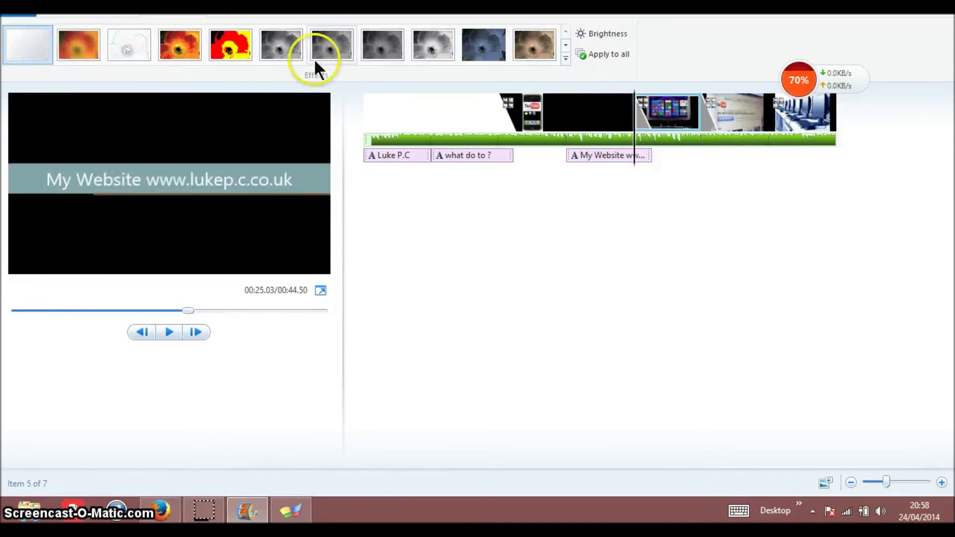
pyautogui.click(564, 43)
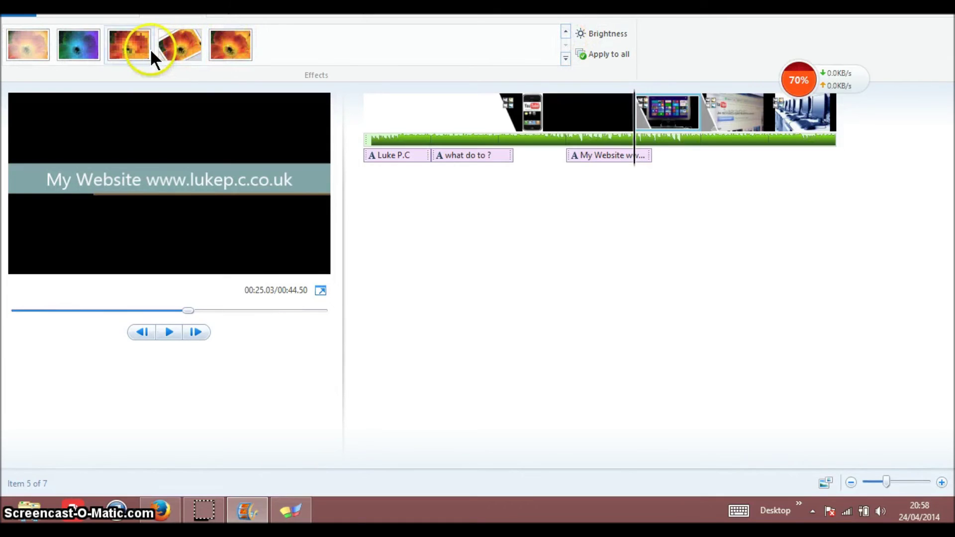
pyautogui.click(150, 49)
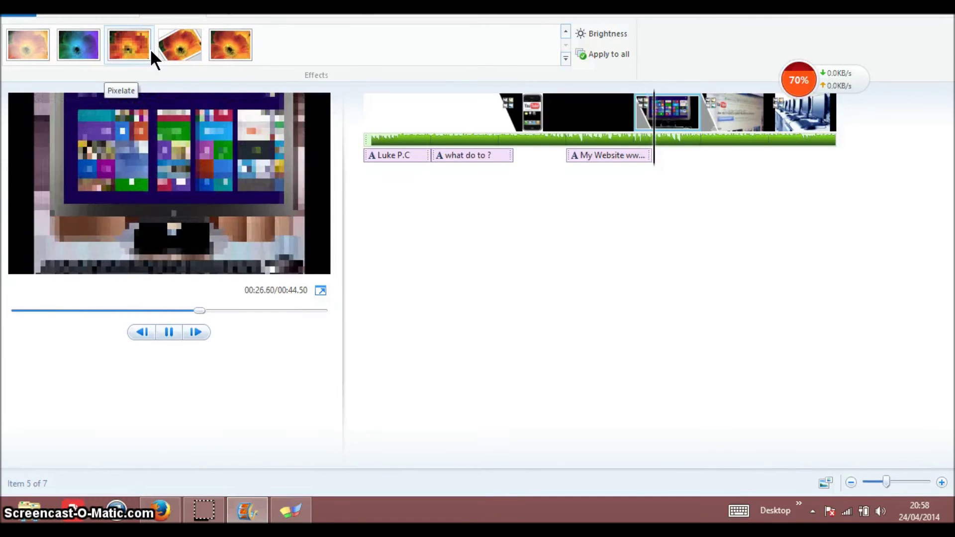
pyautogui.click(150, 48)
# Give the computers photo a black-and-white effect after trying Warp and Cinematic.
pyautogui.click(801, 112)
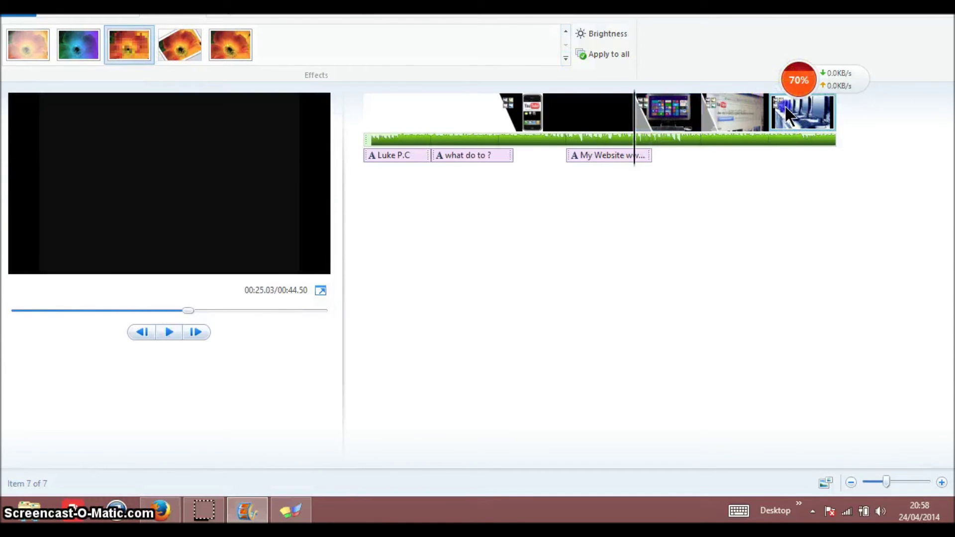
pyautogui.click(565, 43)
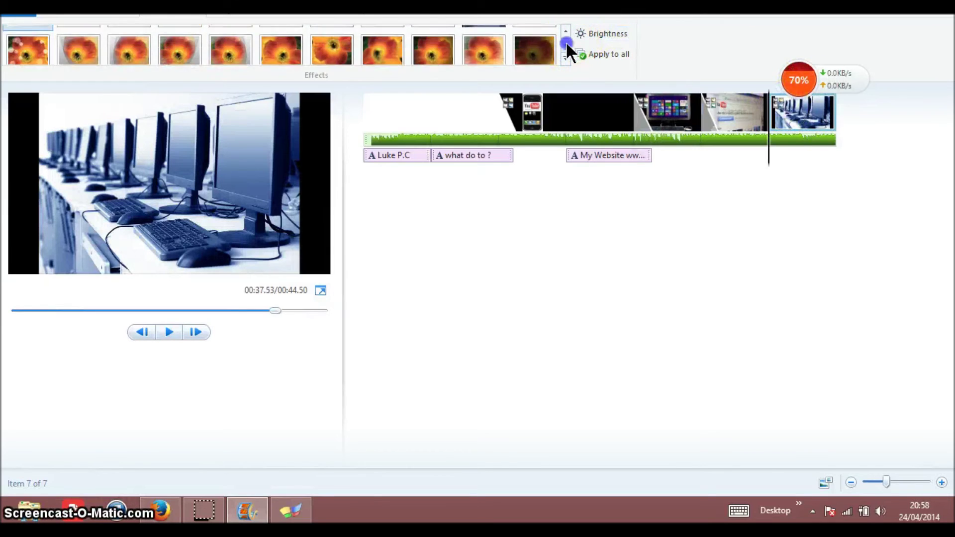
pyautogui.click(565, 44)
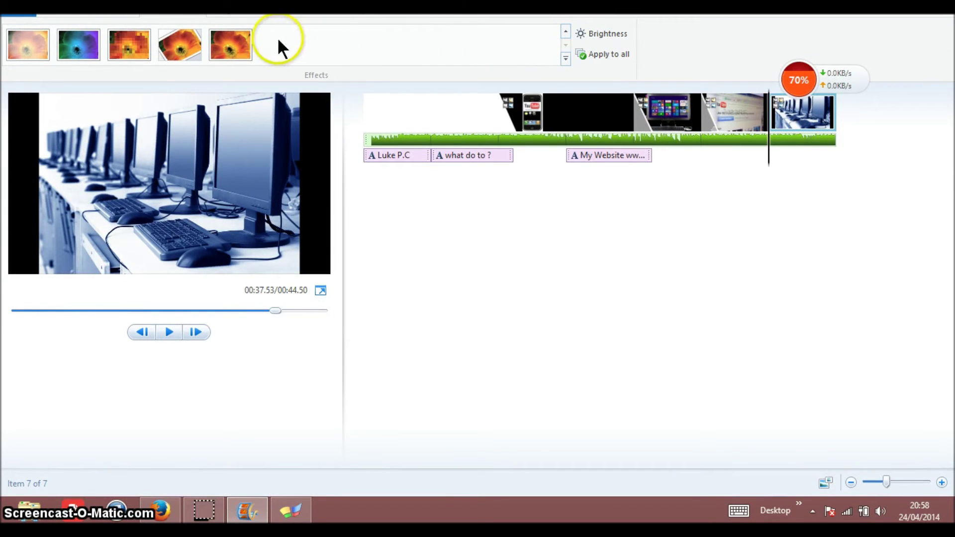
pyautogui.click(222, 43)
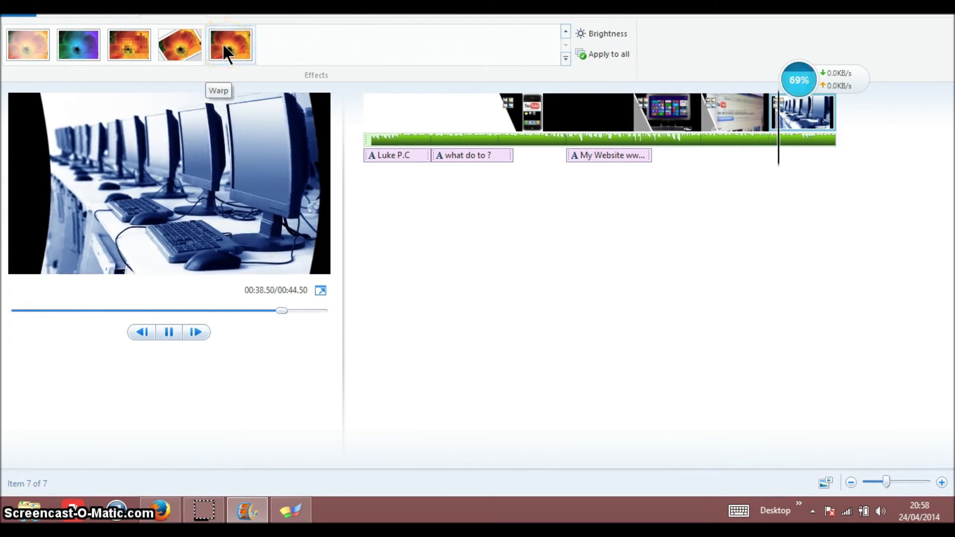
pyautogui.click(549, 27)
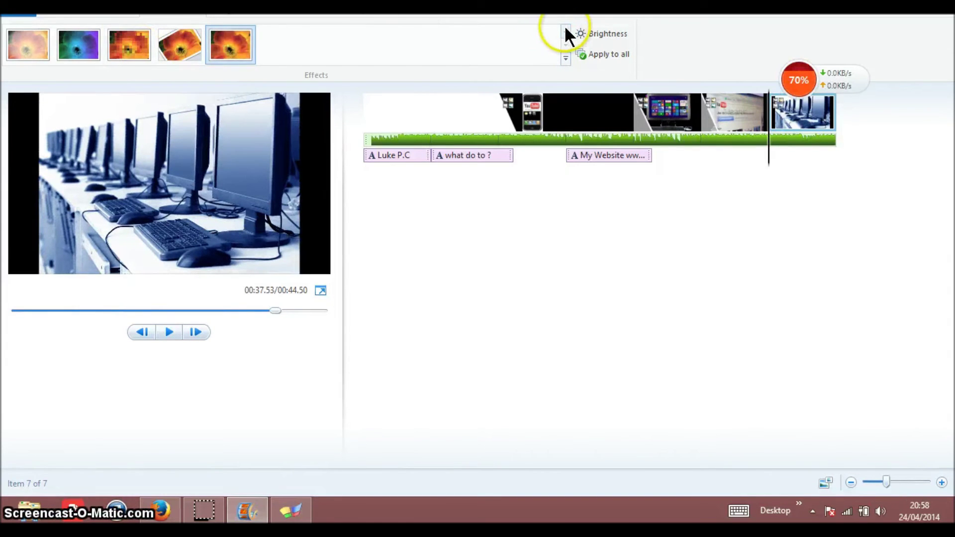
pyautogui.click(565, 30)
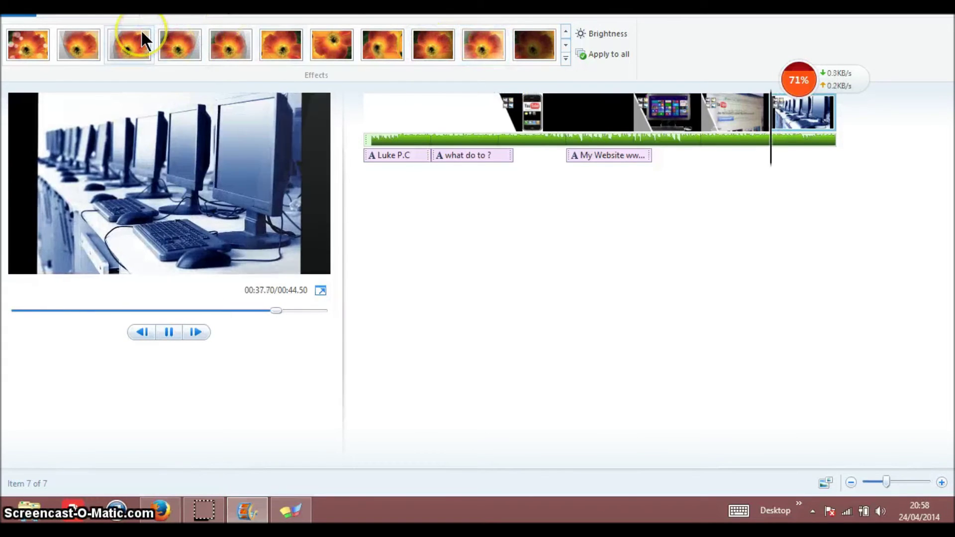
pyautogui.click(43, 28)
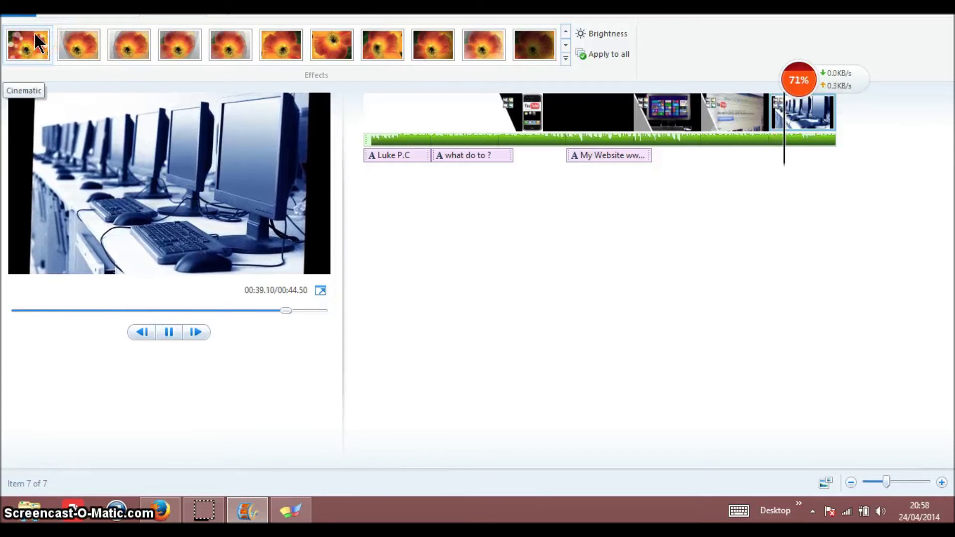
pyautogui.click(566, 31)
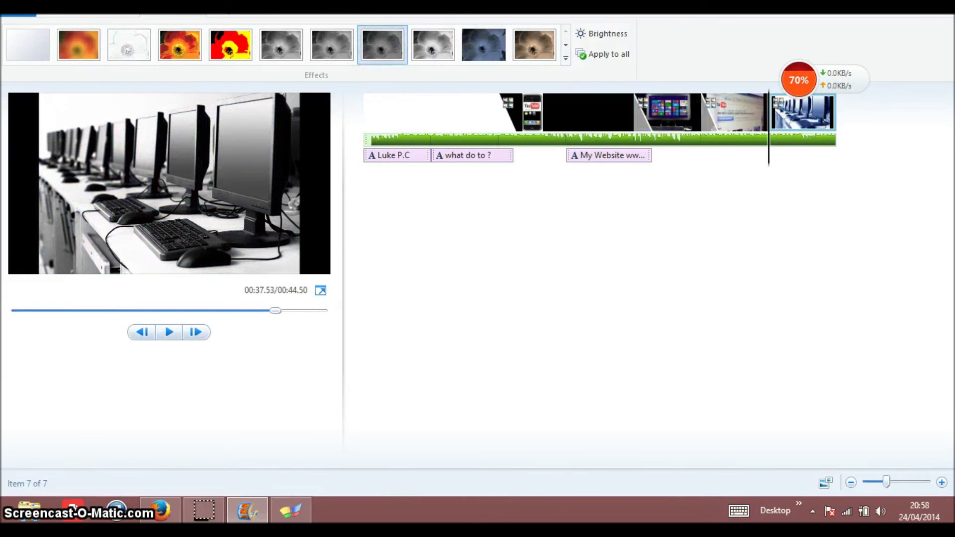
pyautogui.click(62, 12)
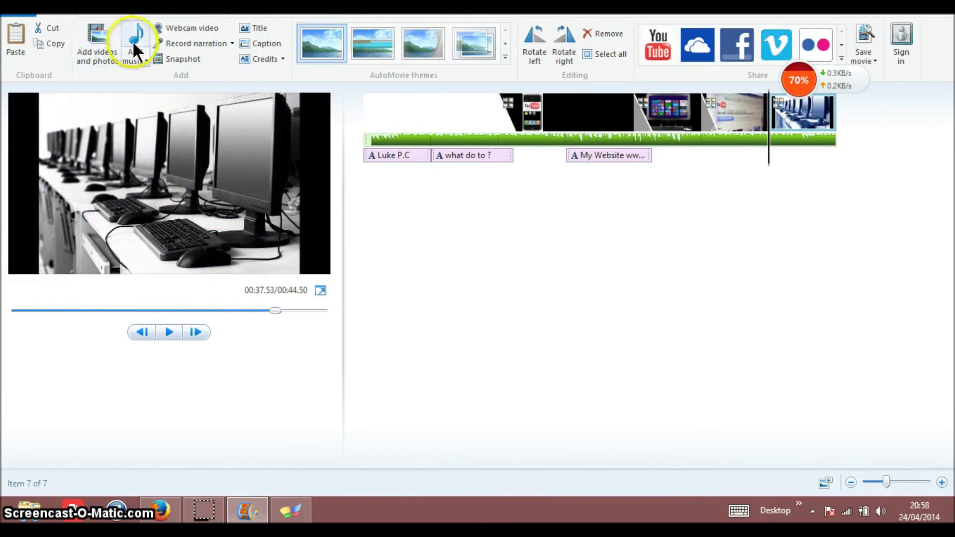
# Add a credits clip reading 'Change your own cursor ??'.
pyautogui.click(251, 59)
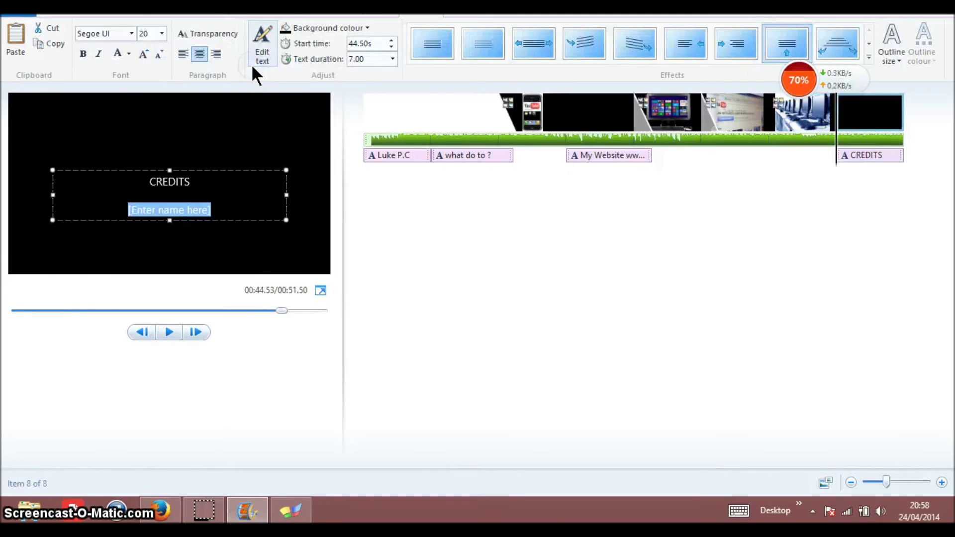
pyautogui.click(209, 198)
pyautogui.press('BackSpace')
pyautogui.press('BackSpace')
pyautogui.press('BackSpace')
pyautogui.press('BackSpace')
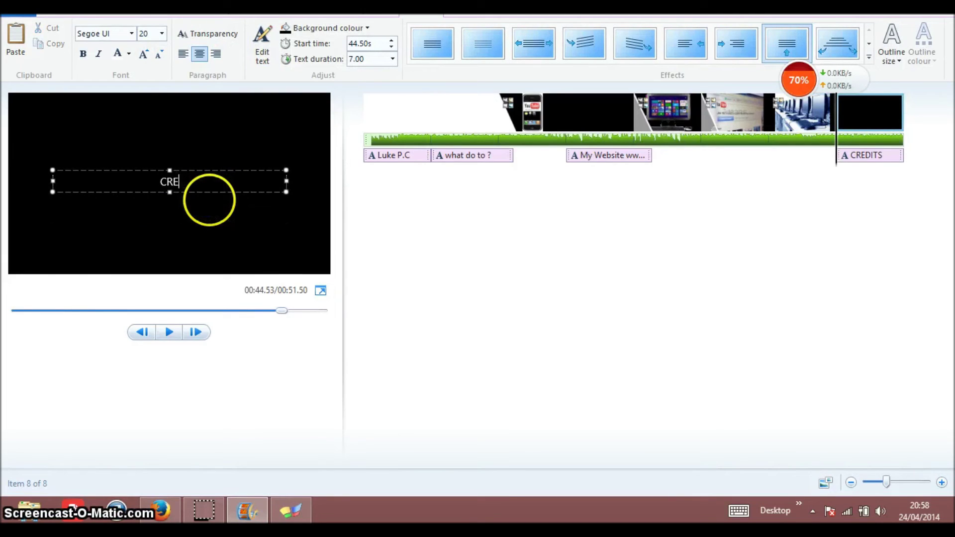
pyautogui.write('Chan')
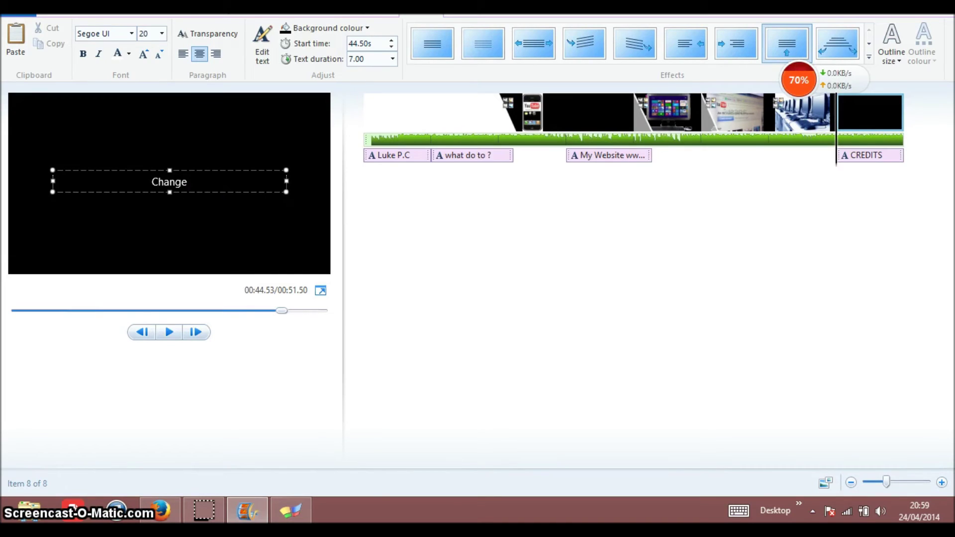
pyautogui.write('ge ')
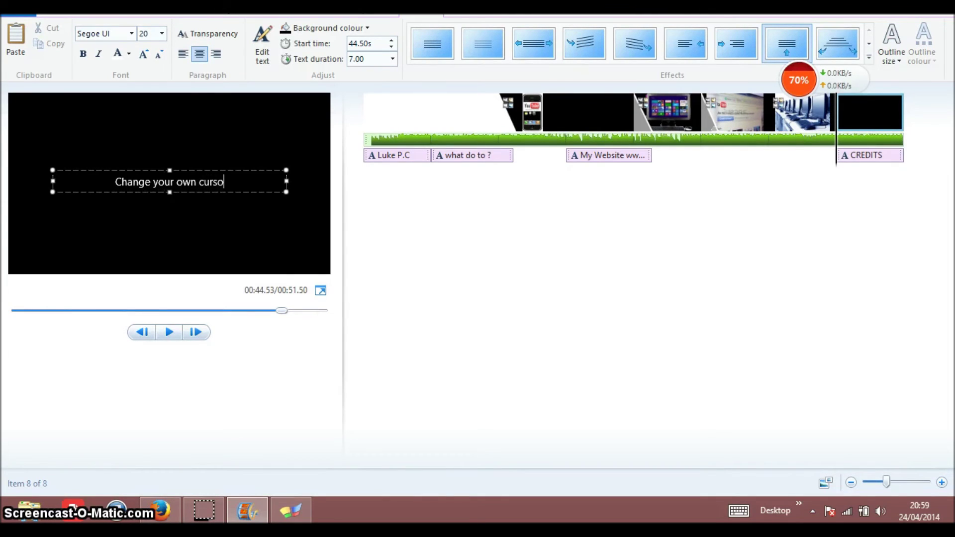
pyautogui.write('your own cursor ??')
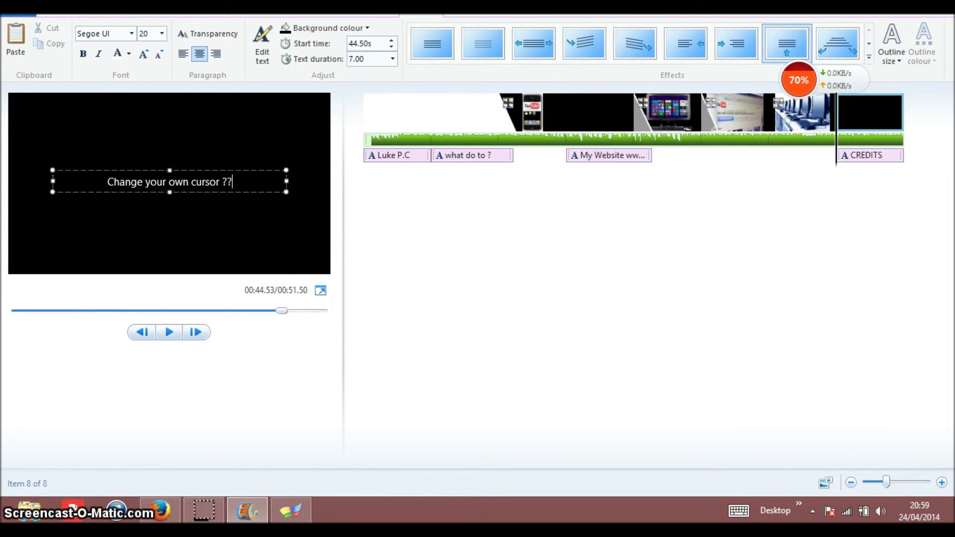
# Set the credit text to size 48 and widen its box to fit one line.
pyautogui.moveTo(262, 181); pyautogui.dragTo(58, 81)
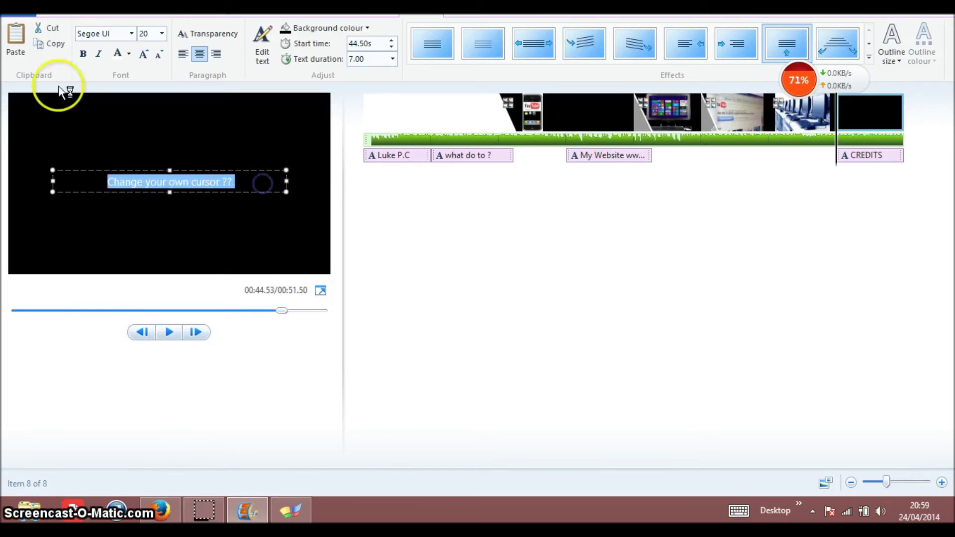
pyautogui.click(162, 33)
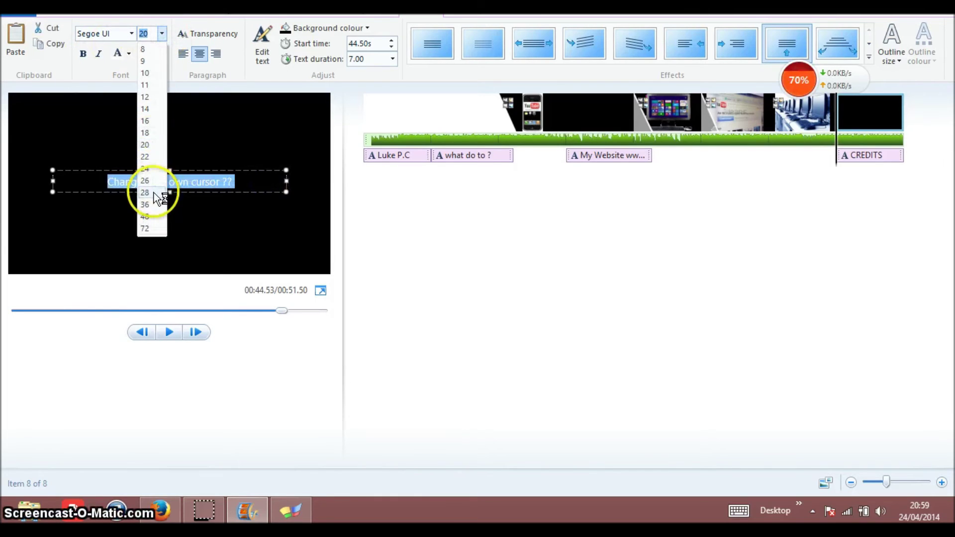
pyautogui.click(154, 193)
pyautogui.click(162, 33)
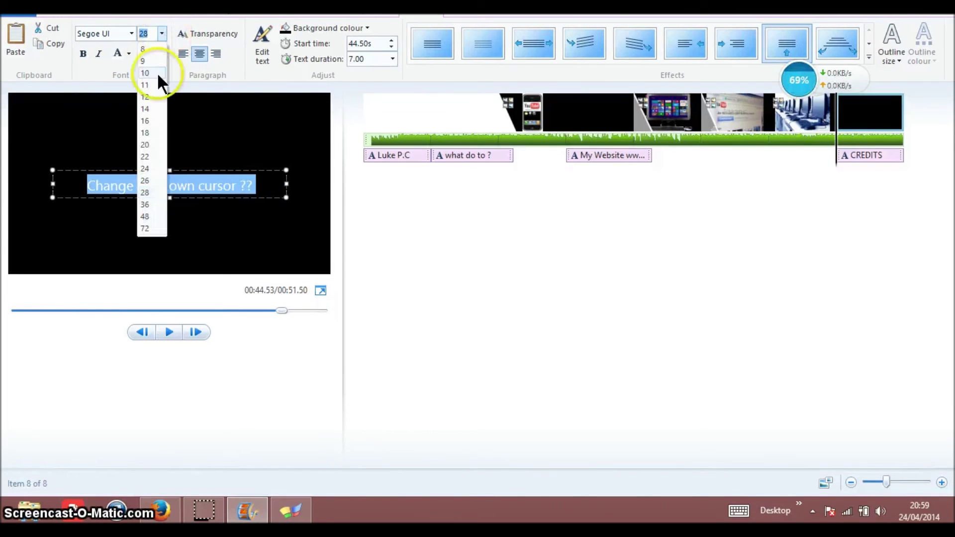
pyautogui.click(150, 228)
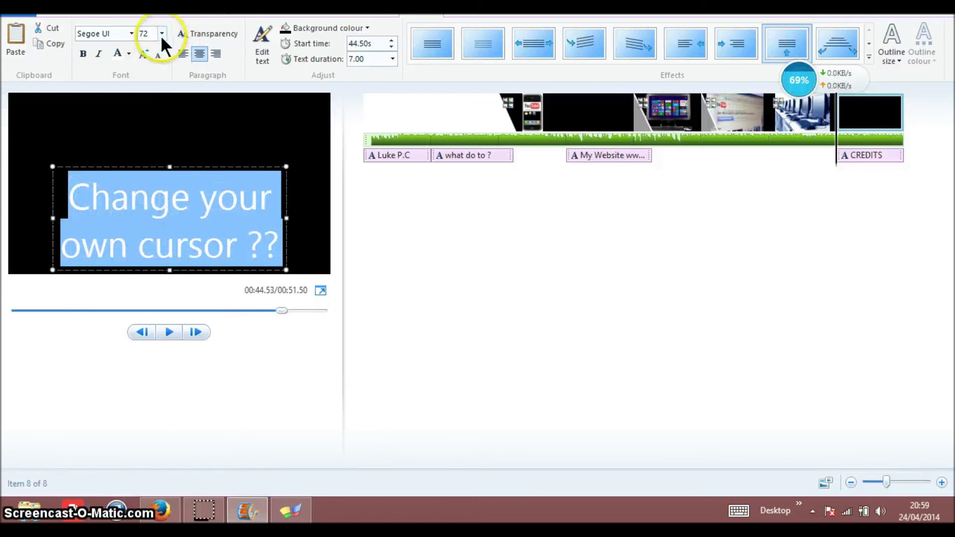
pyautogui.click(162, 33)
pyautogui.click(149, 205)
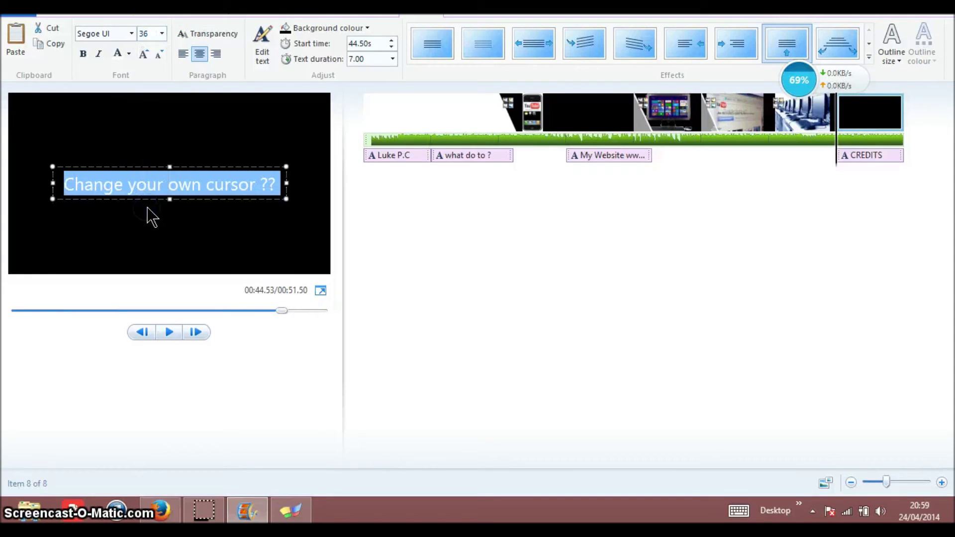
pyautogui.click(162, 34)
pyautogui.click(145, 218)
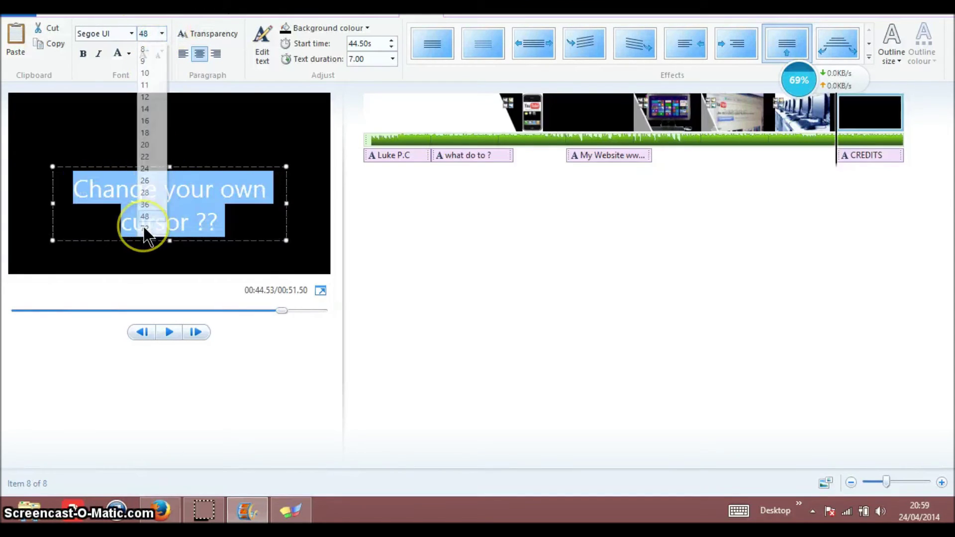
pyautogui.moveTo(290, 204); pyautogui.dragTo(447, 203)
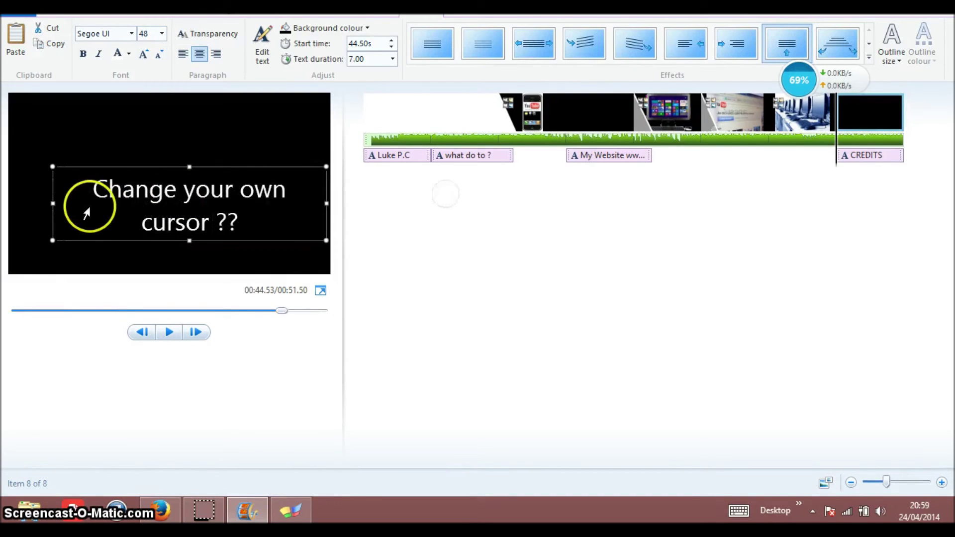
pyautogui.moveTo(49, 205); pyautogui.dragTo(12, 203)
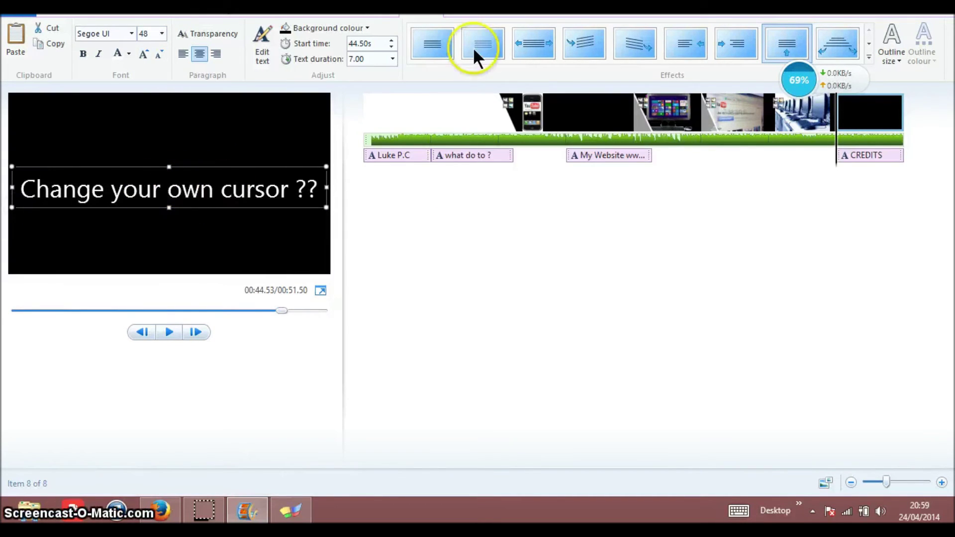
# Apply the Contemporary - fade 3 text effect to the credit.
pyautogui.click(868, 43)
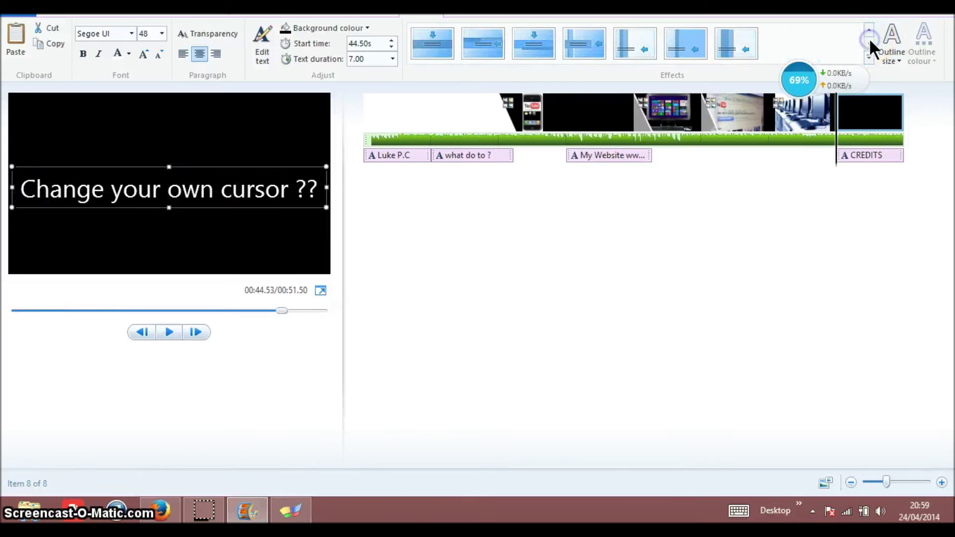
pyautogui.click(563, 46)
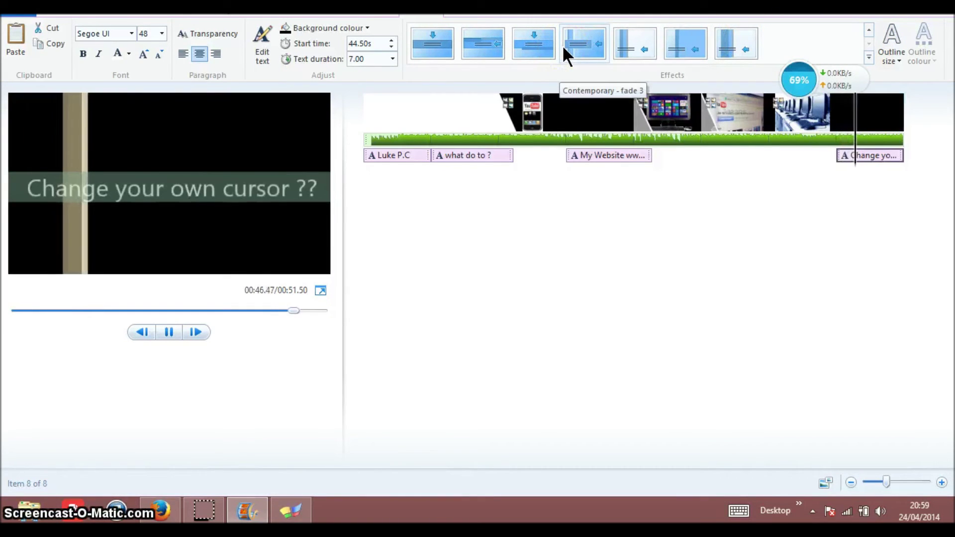
pyautogui.click(562, 46)
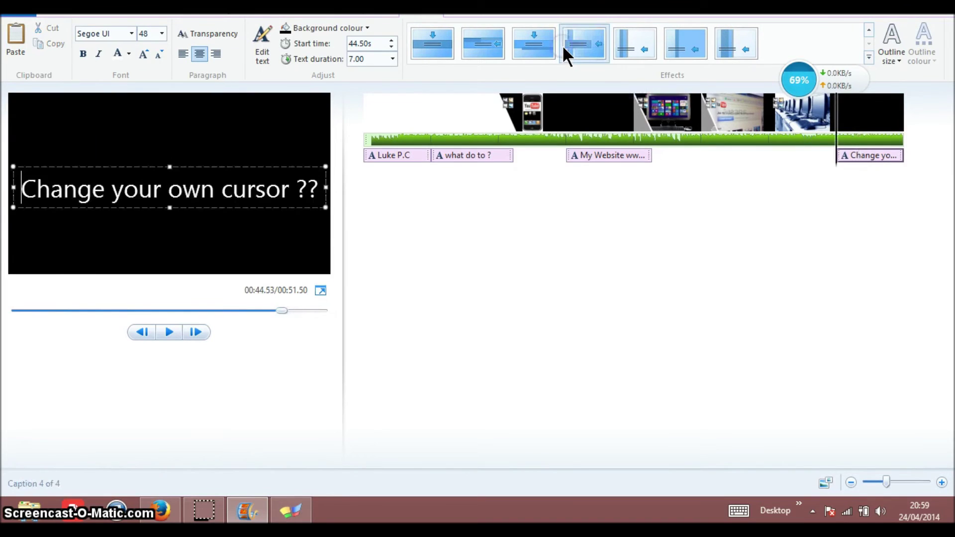
pyautogui.click(243, 325)
pyautogui.press('Home')
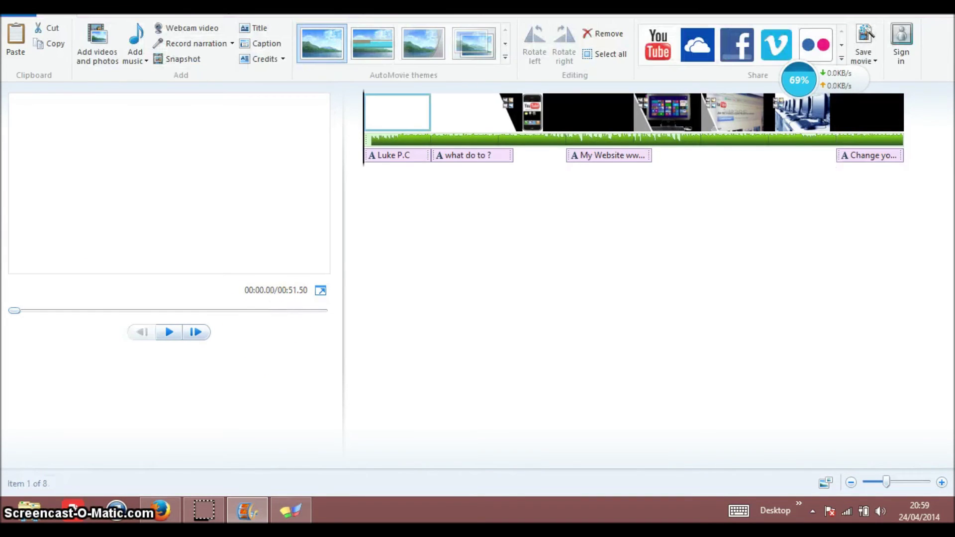
pyautogui.click(169, 331)
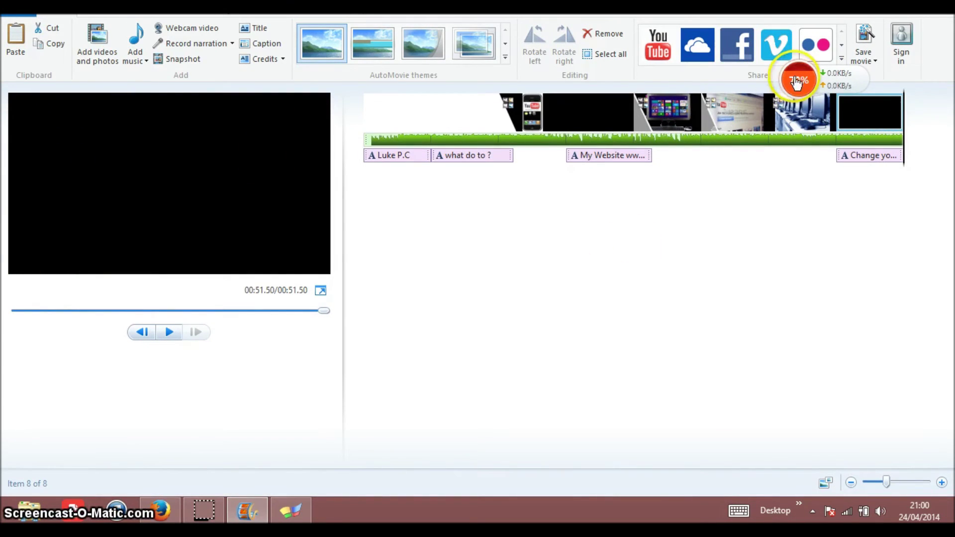
pyautogui.click(633, 114)
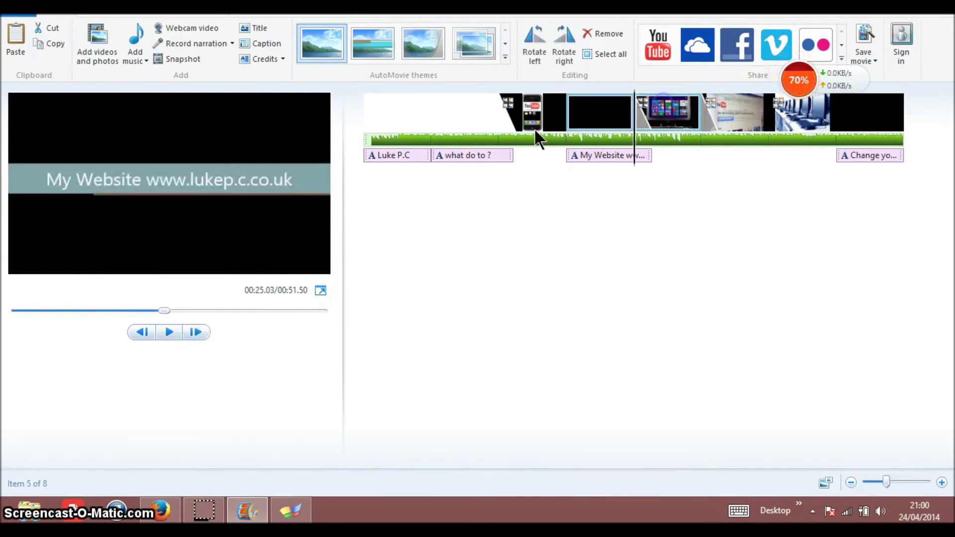
pyautogui.click(163, 328)
pyautogui.click(163, 328)
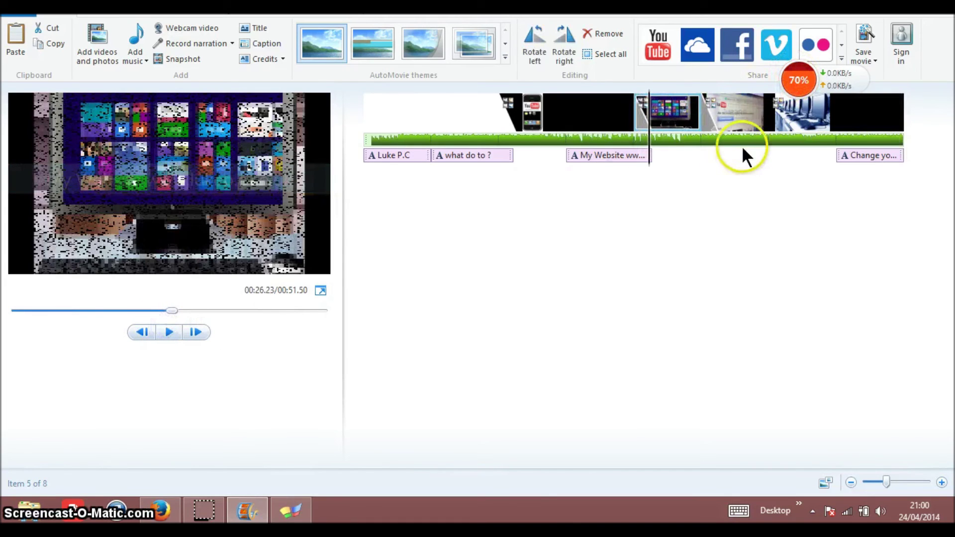
pyautogui.click(736, 127)
pyautogui.click(168, 332)
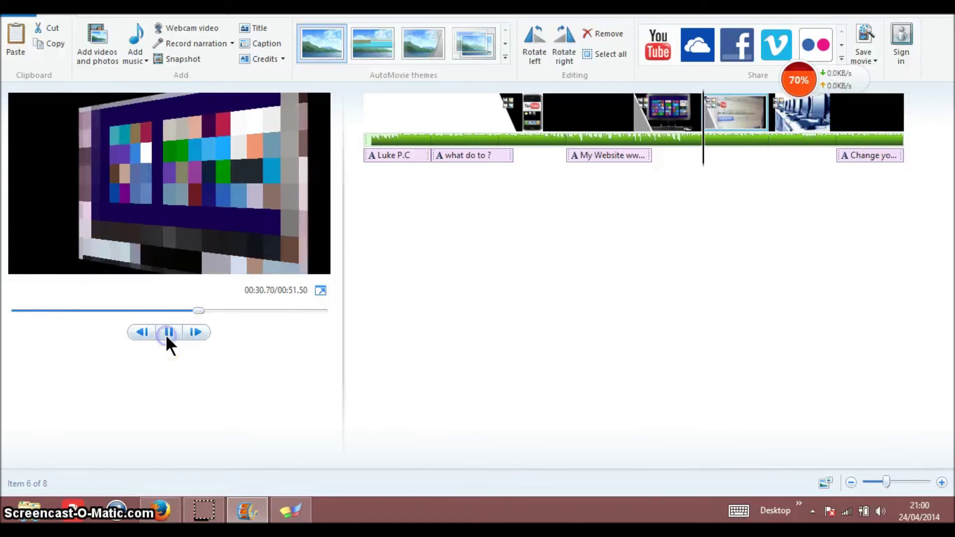
pyautogui.click(167, 336)
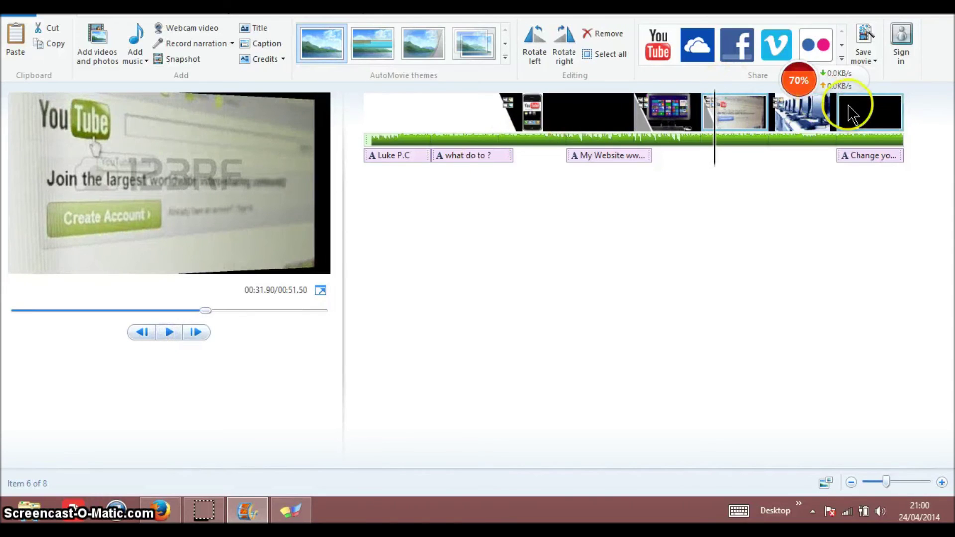
pyautogui.click(169, 332)
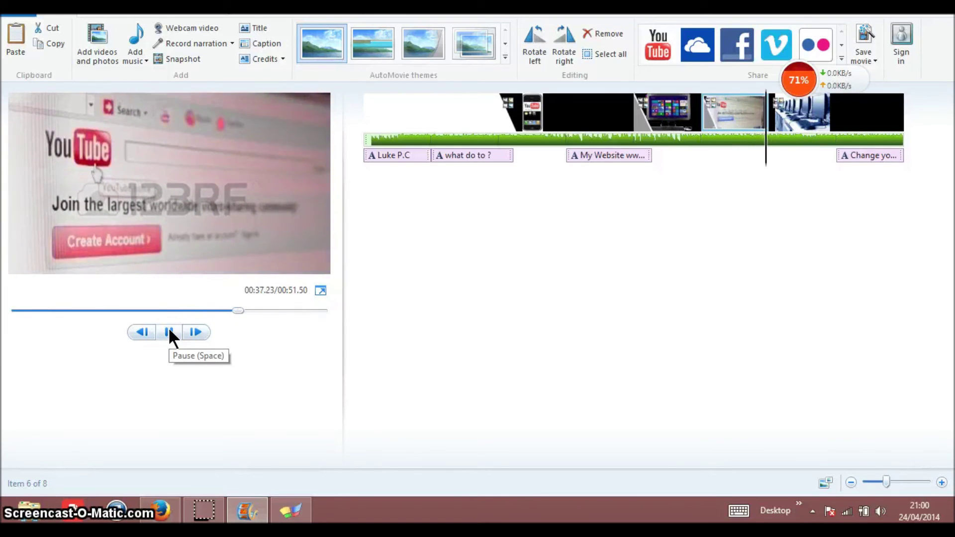
pyautogui.click(168, 332)
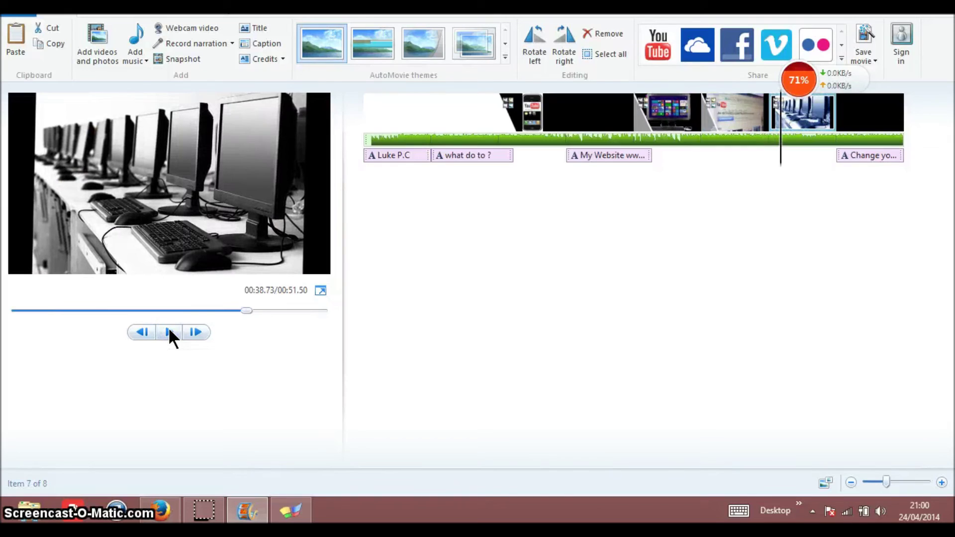
pyautogui.click(469, 208)
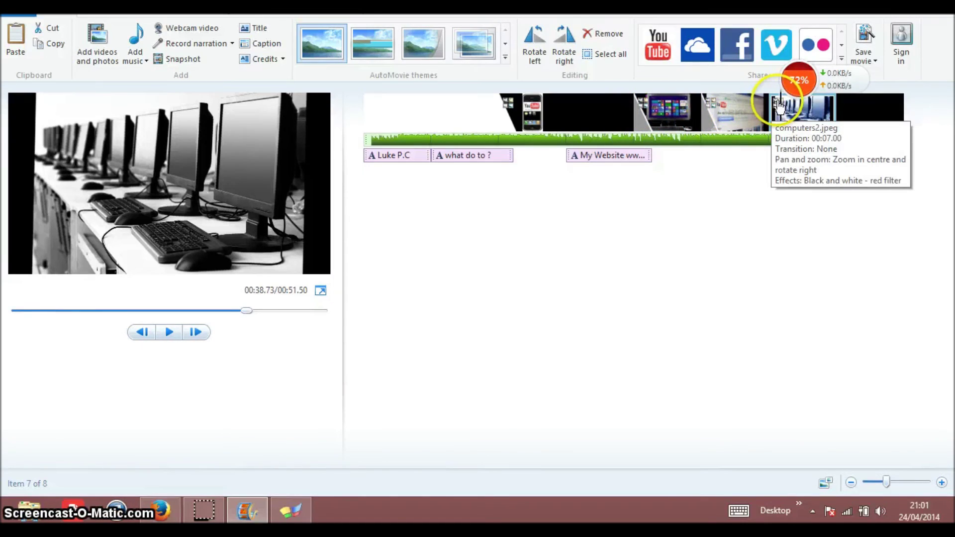
# Apply the dotted transition to item 7, the computer-lab photo.
pyautogui.click(168, 13)
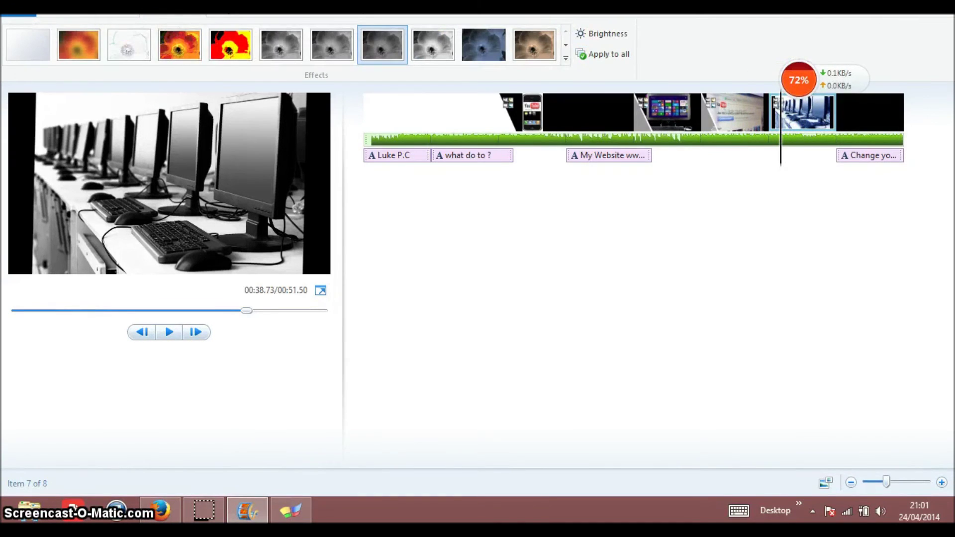
pyautogui.click(111, 14)
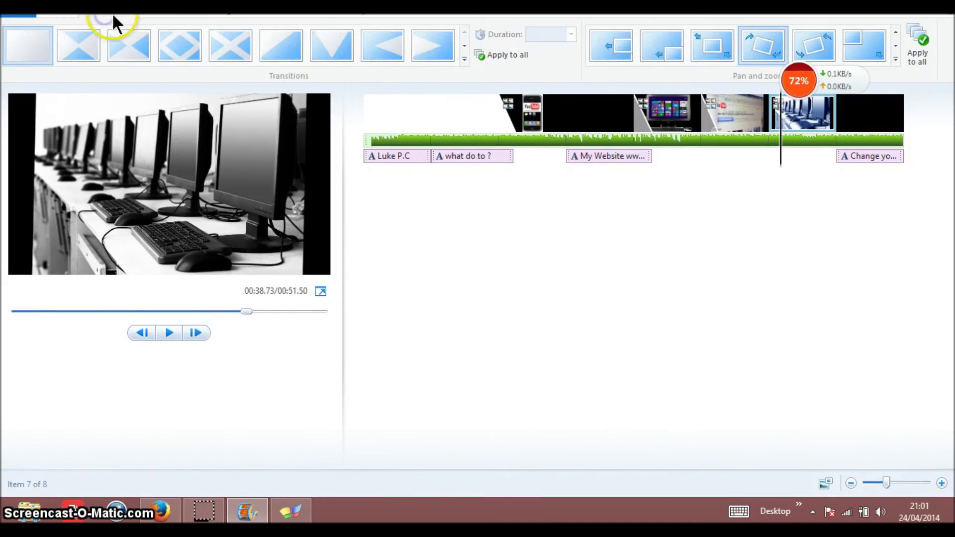
pyautogui.click(464, 45)
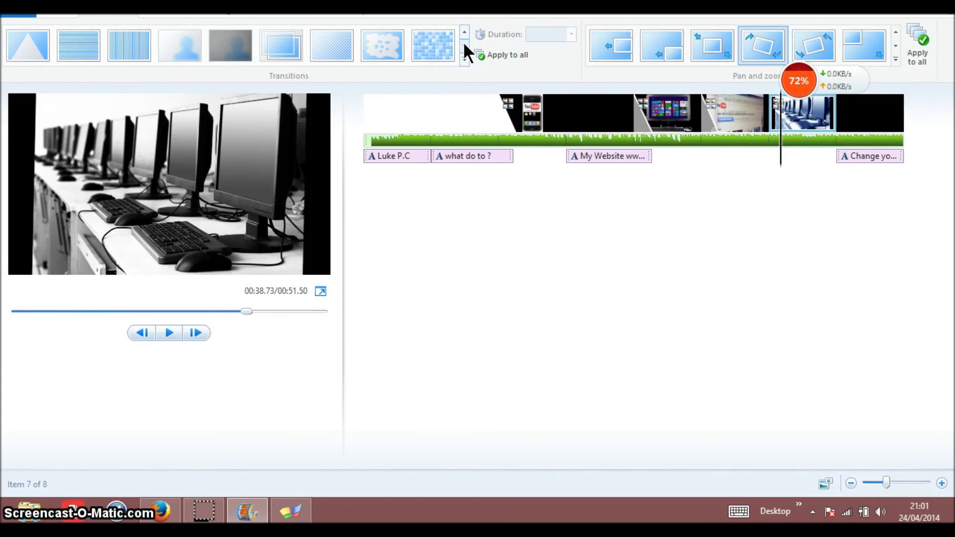
pyautogui.click(464, 44)
pyautogui.click(464, 45)
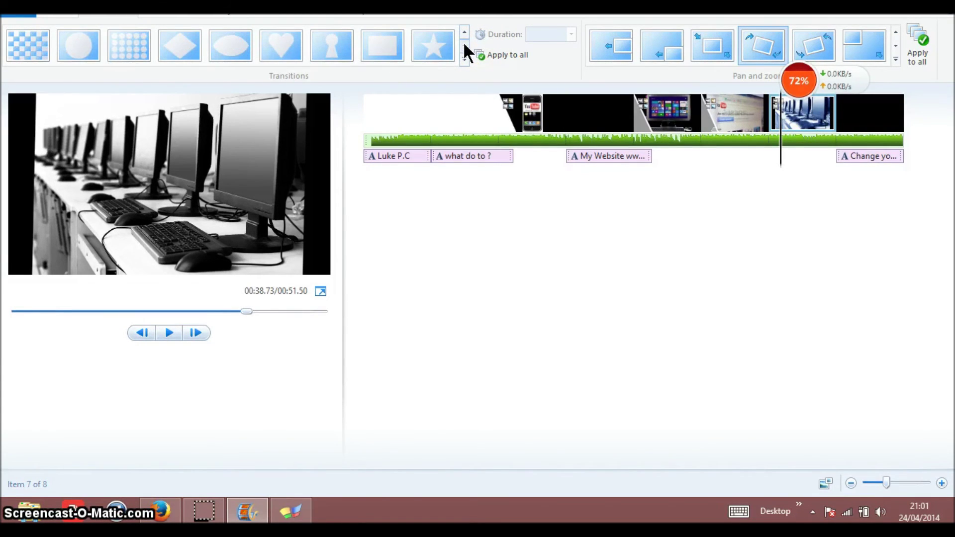
pyautogui.click(139, 48)
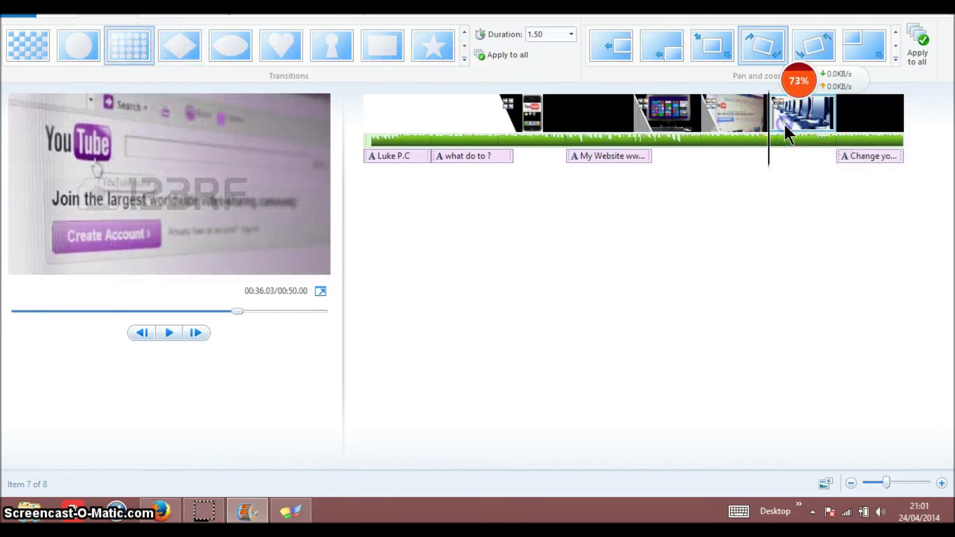
pyautogui.click(876, 120)
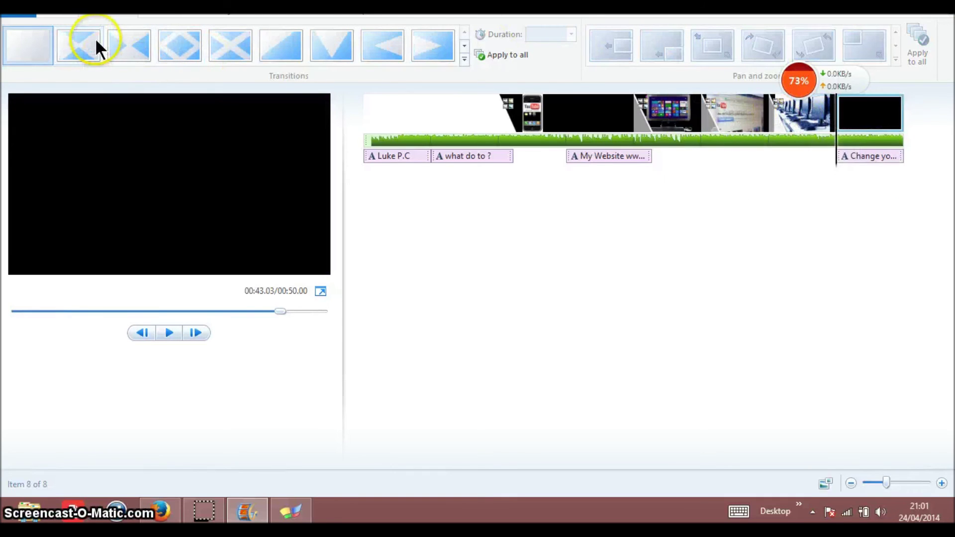
pyautogui.click(64, 13)
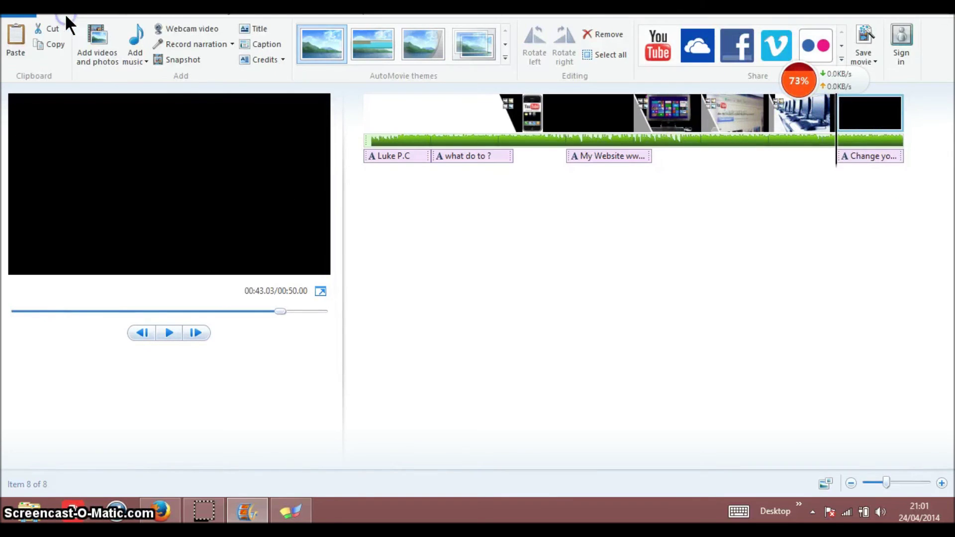
# Add the mouse-cursor-hand-pointer picture as the movie's ninth item, then bring up Google in Firefox.
pyautogui.click(101, 37)
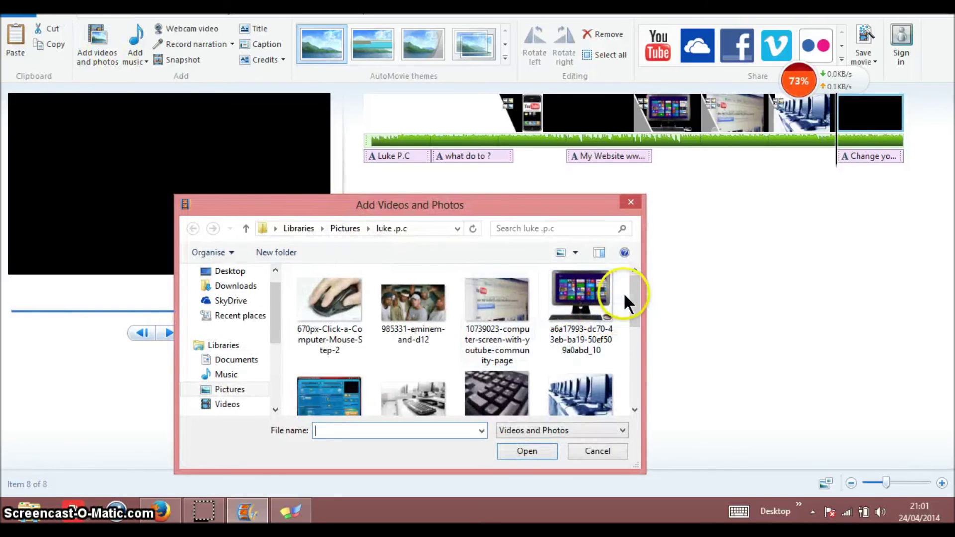
pyautogui.moveTo(633, 294); pyautogui.dragTo(635, 348)
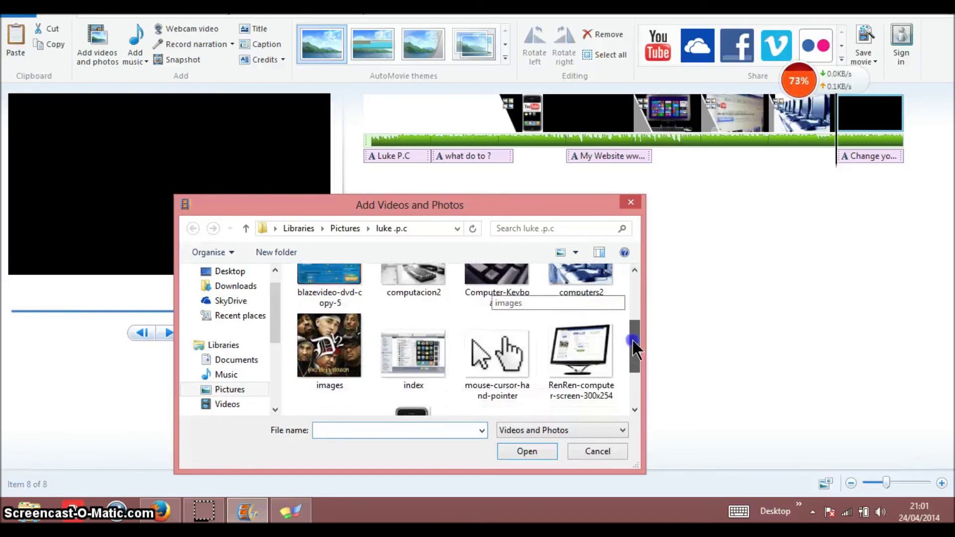
pyautogui.doubleClick(497, 354)
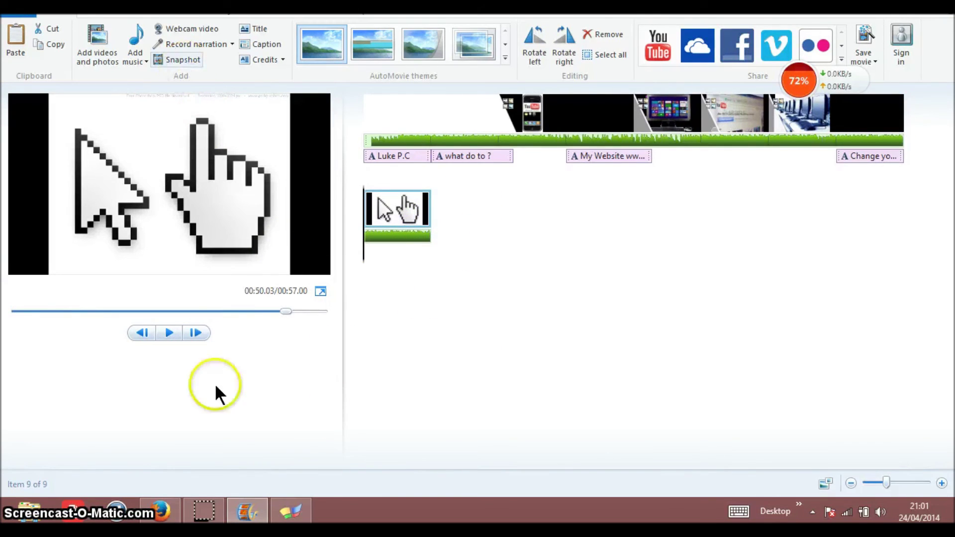
pyautogui.click(167, 505)
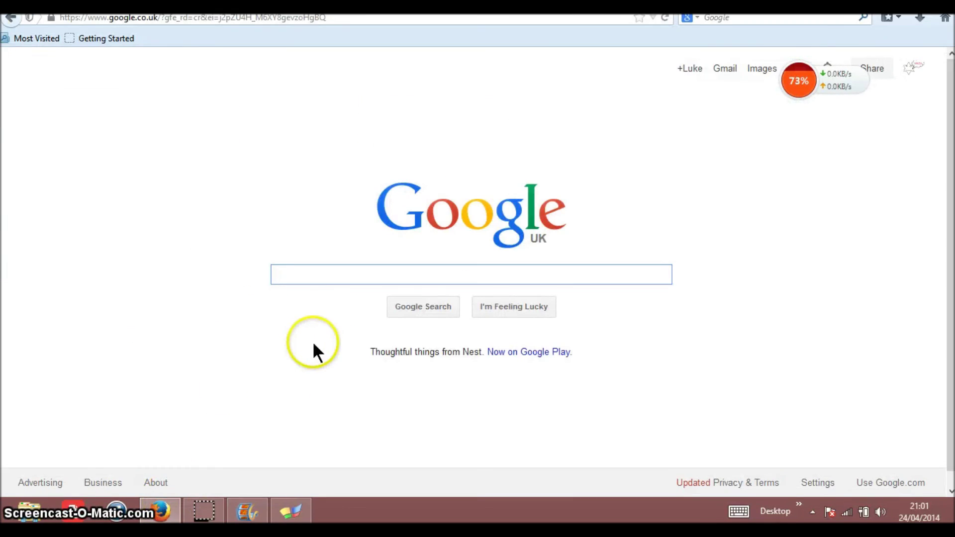
# Search Google Images for 'cursor' and browse the results.
pyautogui.write('cursor')
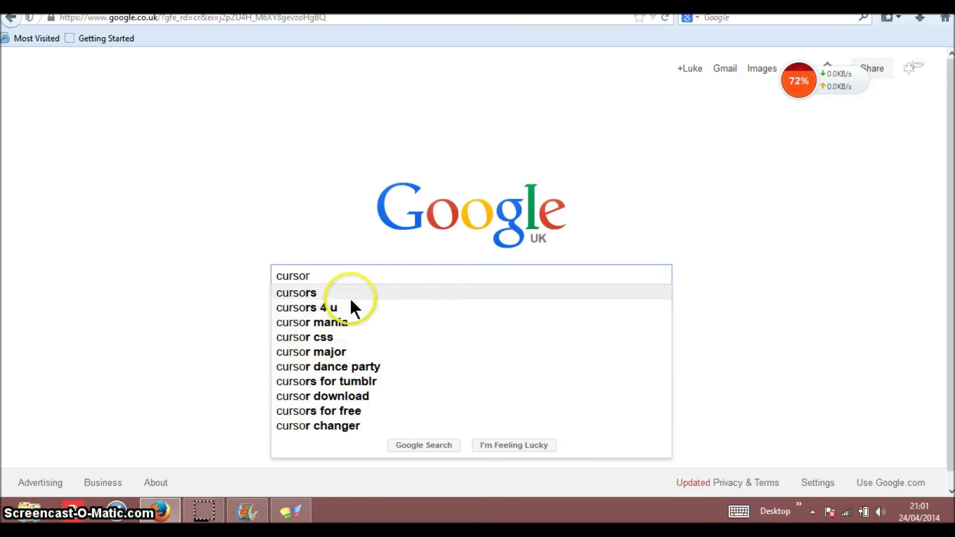
pyautogui.click(350, 297)
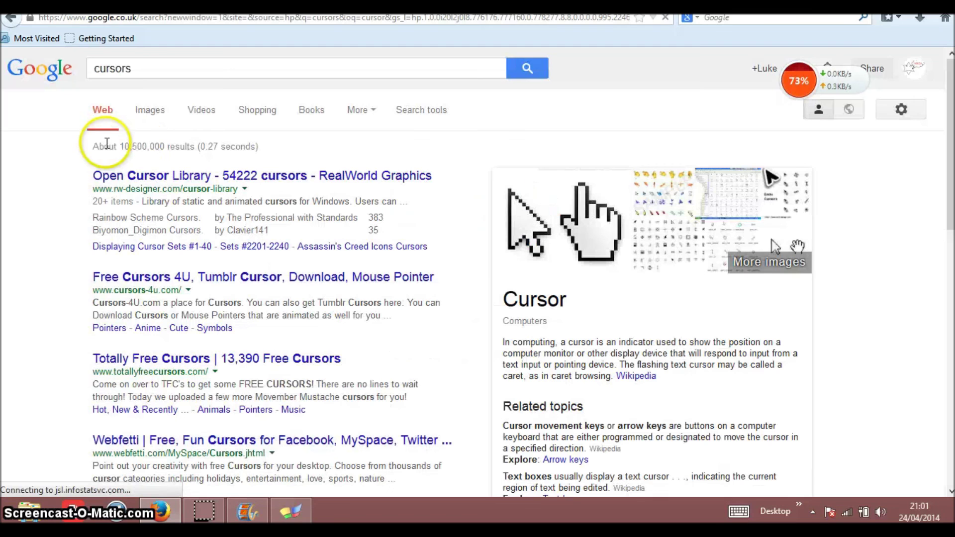
pyautogui.click(150, 113)
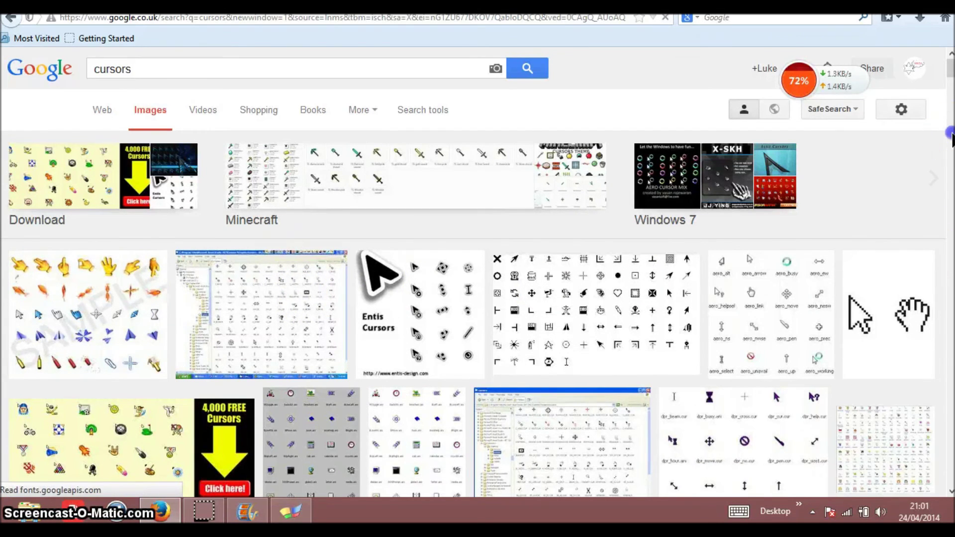
pyautogui.scroll(-8, 947, 140)
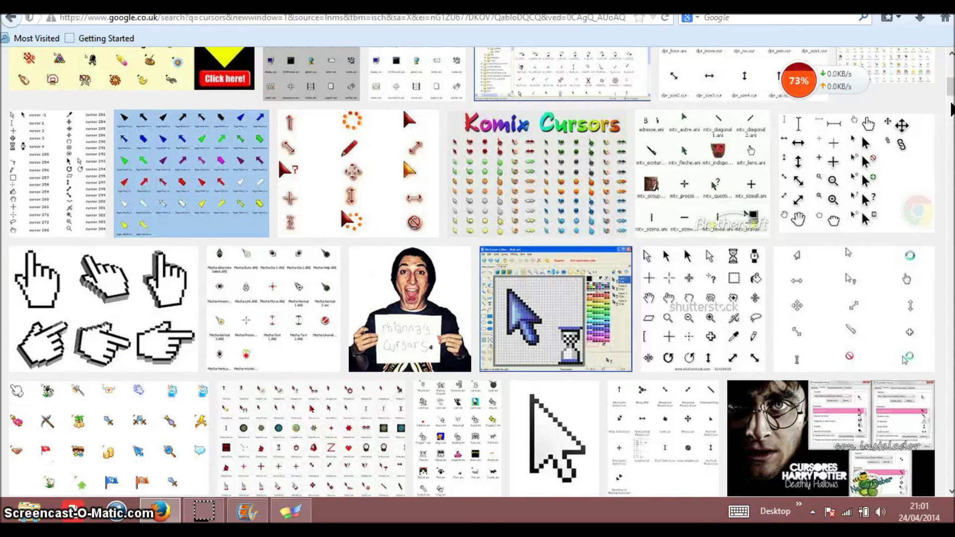
pyautogui.scroll(8, 951, 110)
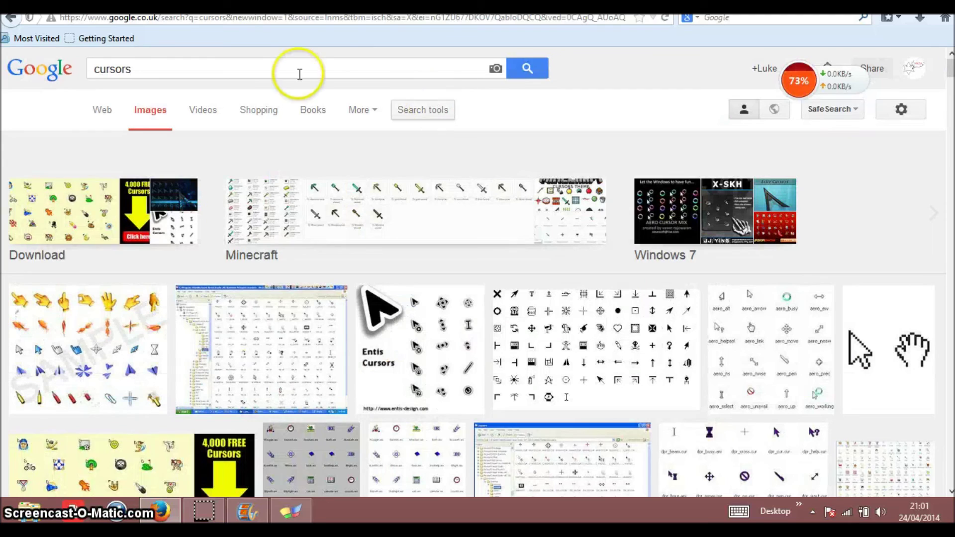
# Replace the search term with 'text cur' and search images for text cursors.
pyautogui.click(285, 69)
pyautogui.doubleClick(285, 69)
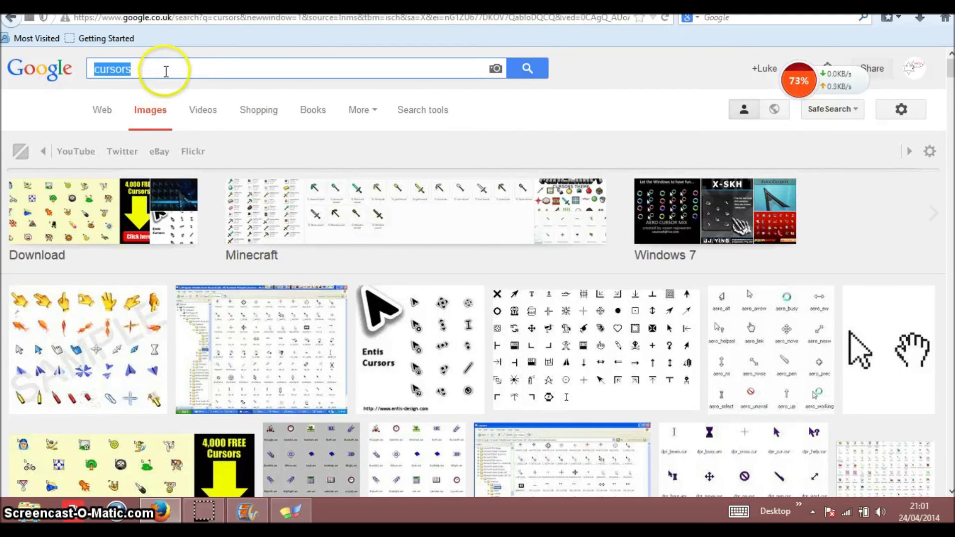
pyautogui.press('BackSpace')
pyautogui.write('tex')
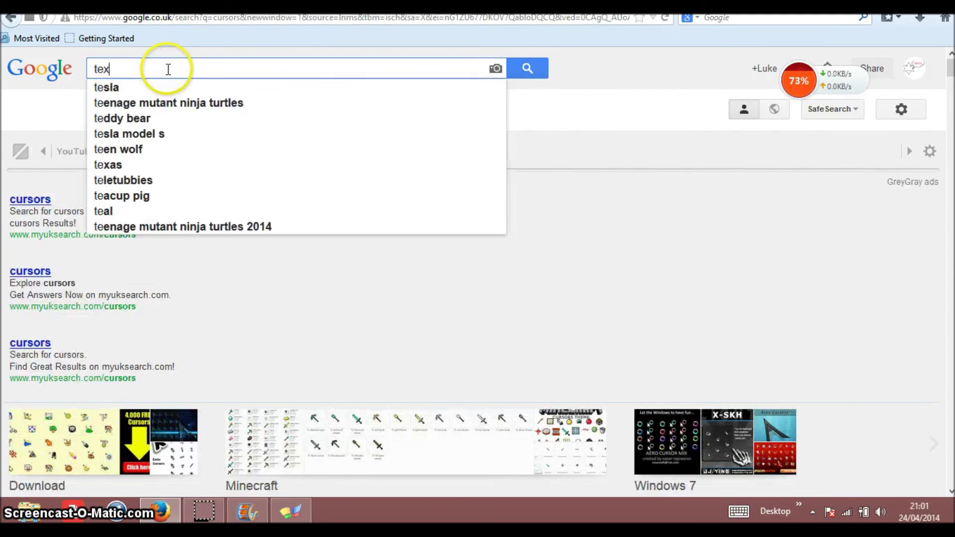
pyautogui.write('t cu')
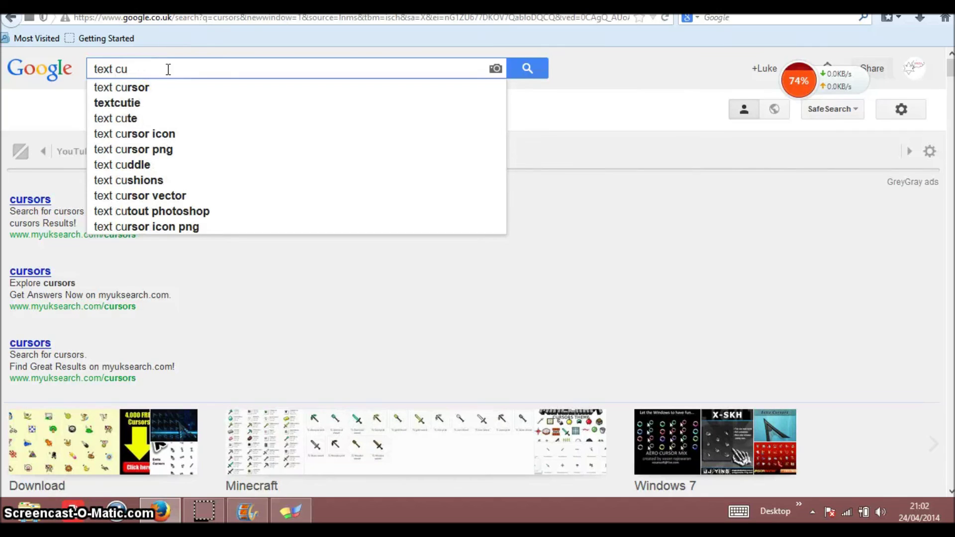
pyautogui.write('r')
pyautogui.click(145, 82)
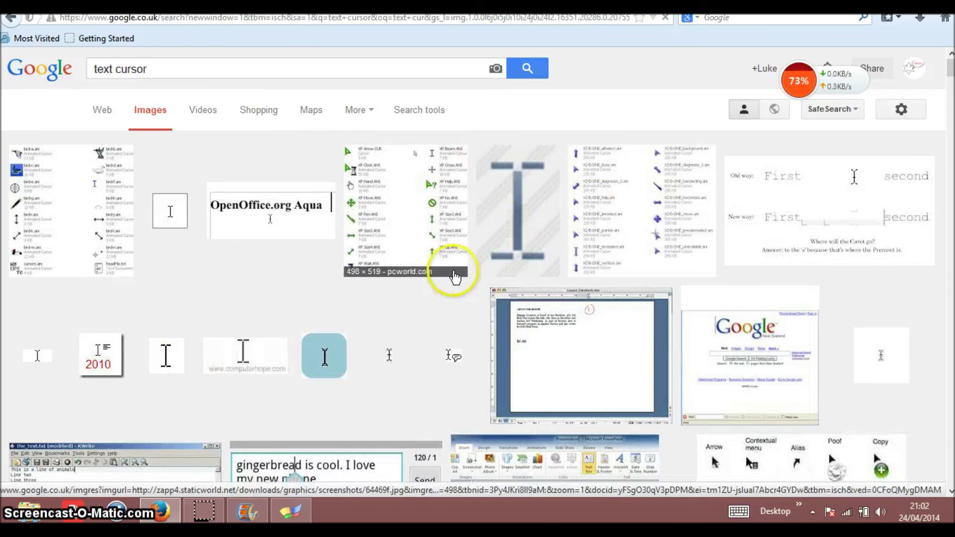
# Compare the I-beam previews and save the blue I-beam image to My Pictures.
pyautogui.click(510, 242)
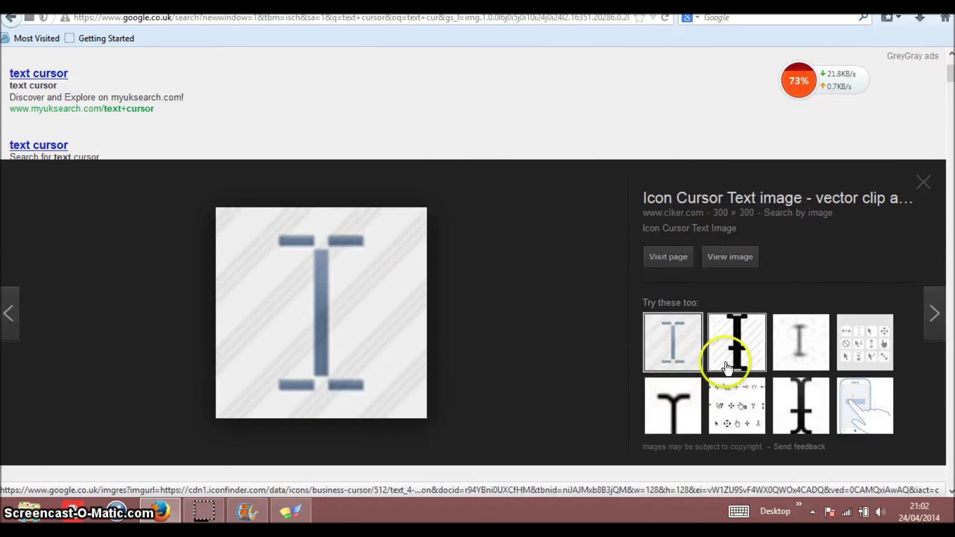
pyautogui.click(729, 367)
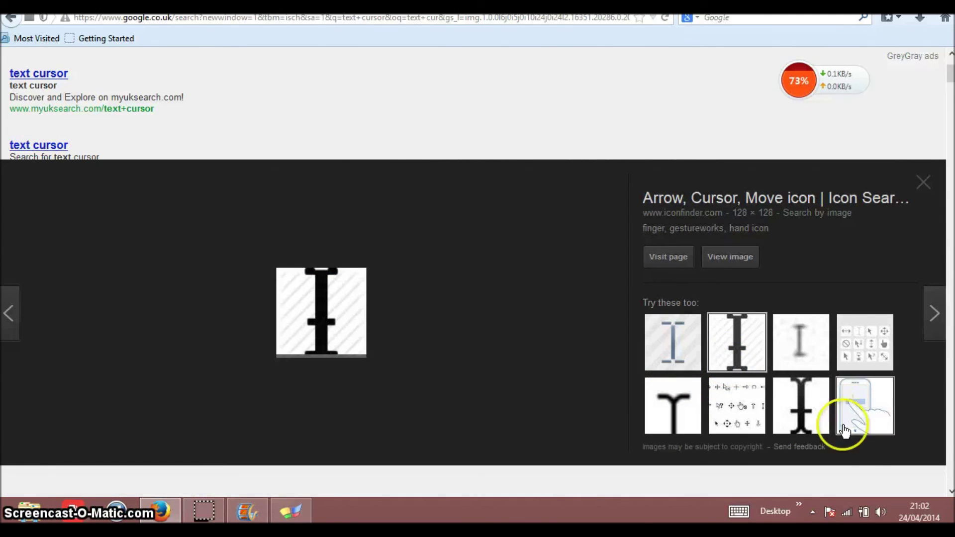
pyautogui.click(675, 349)
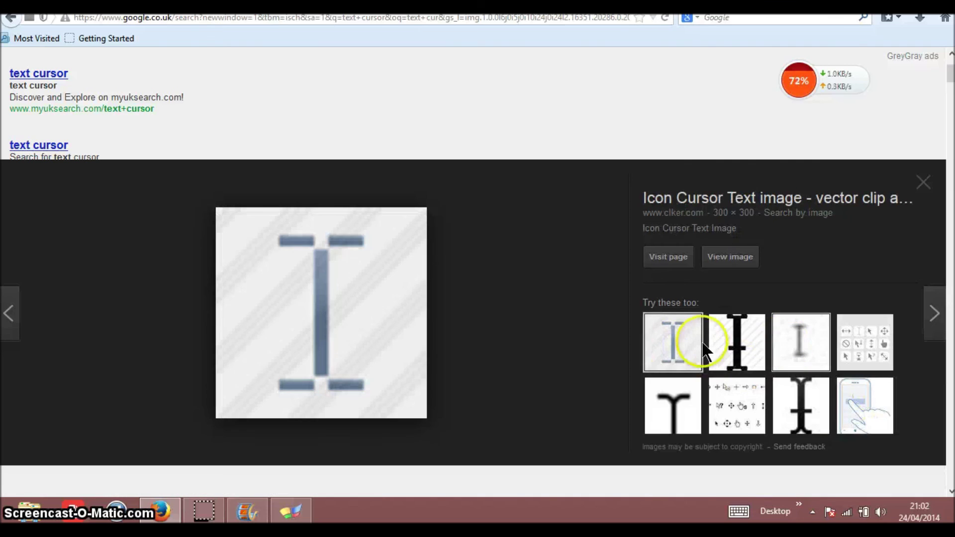
pyautogui.click(826, 343)
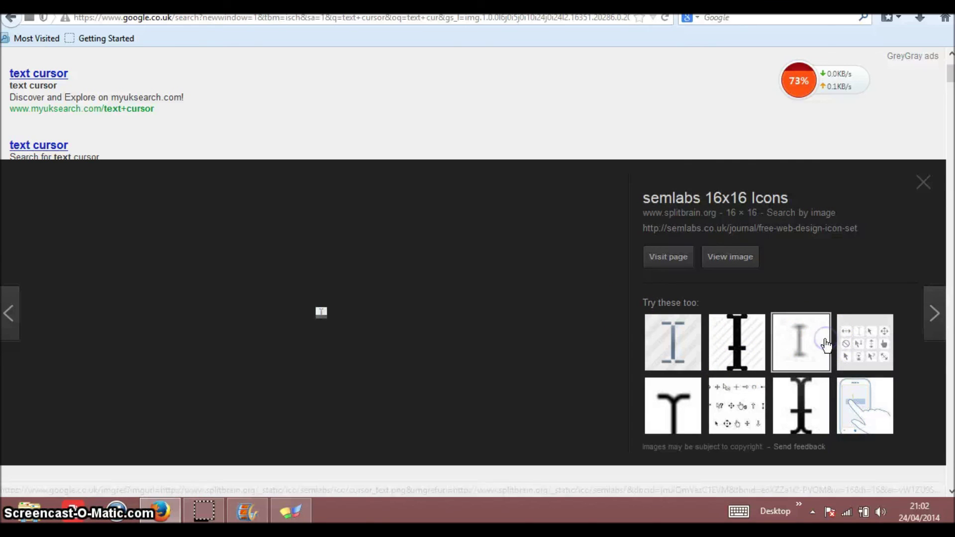
pyautogui.click(694, 336)
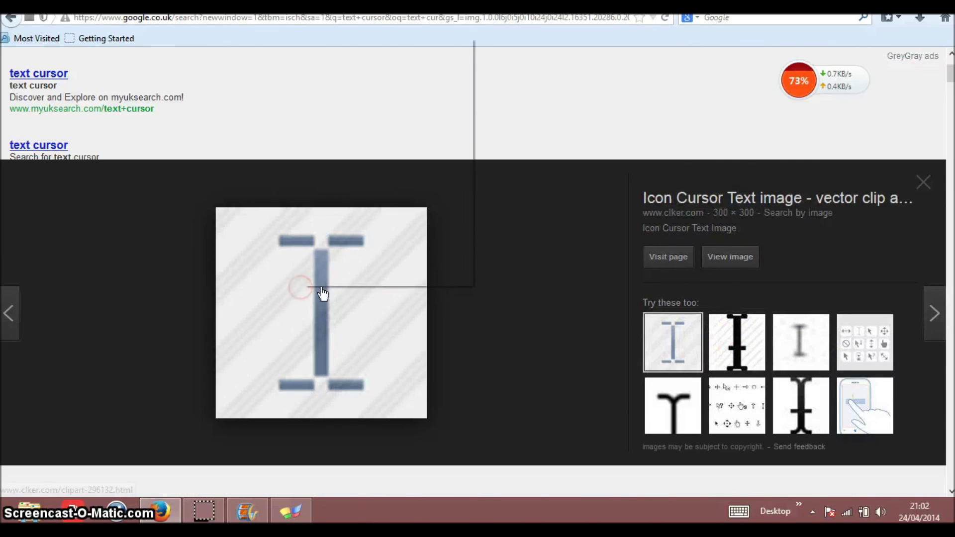
pyautogui.rightClick(302, 288)
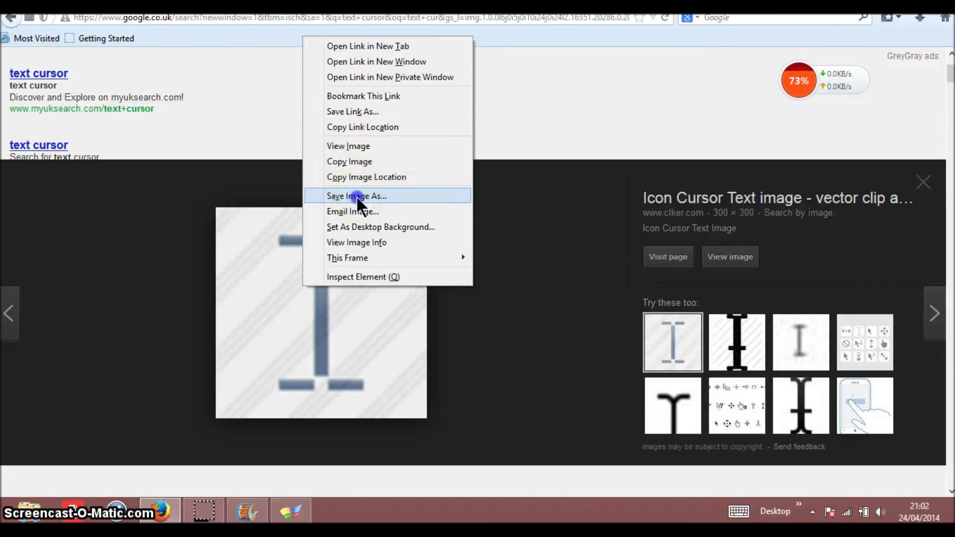
pyautogui.click(357, 196)
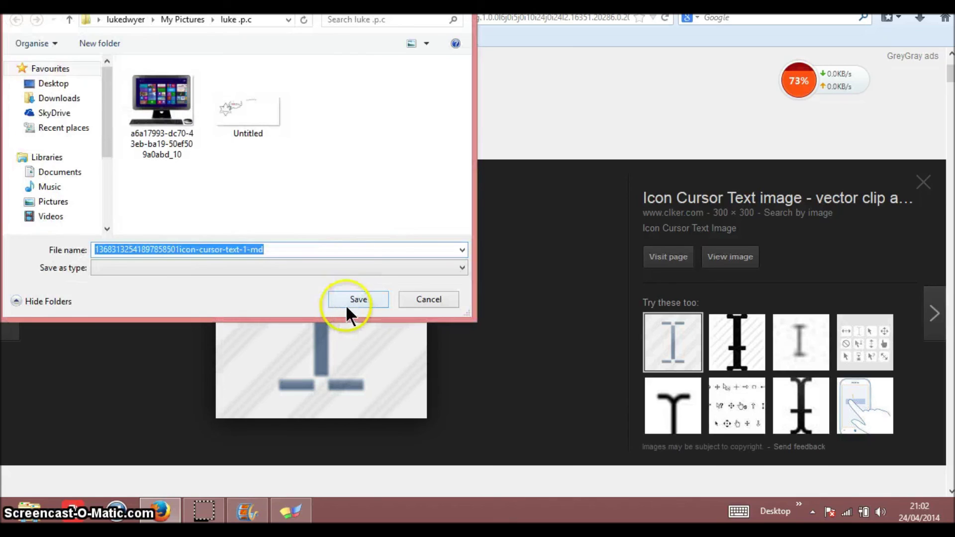
pyautogui.click(347, 301)
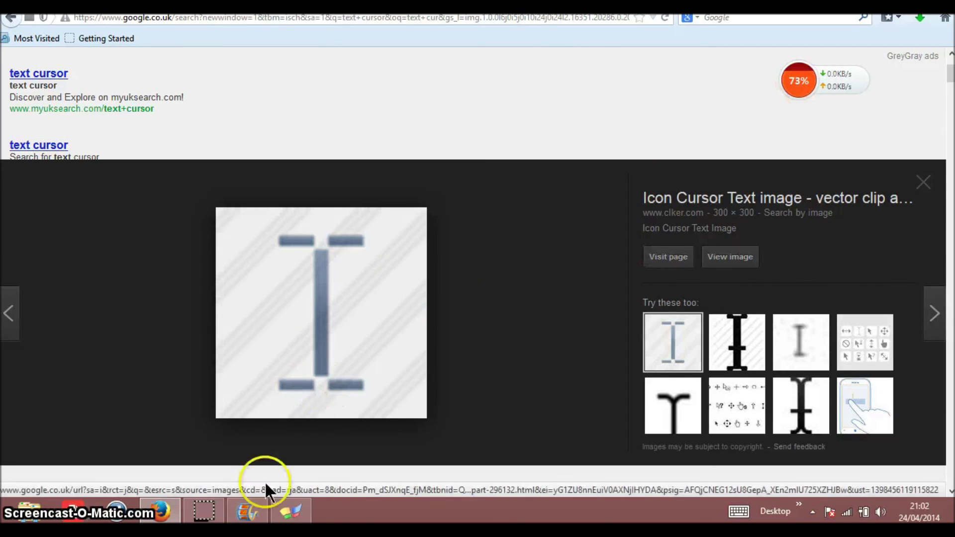
pyautogui.click(244, 511)
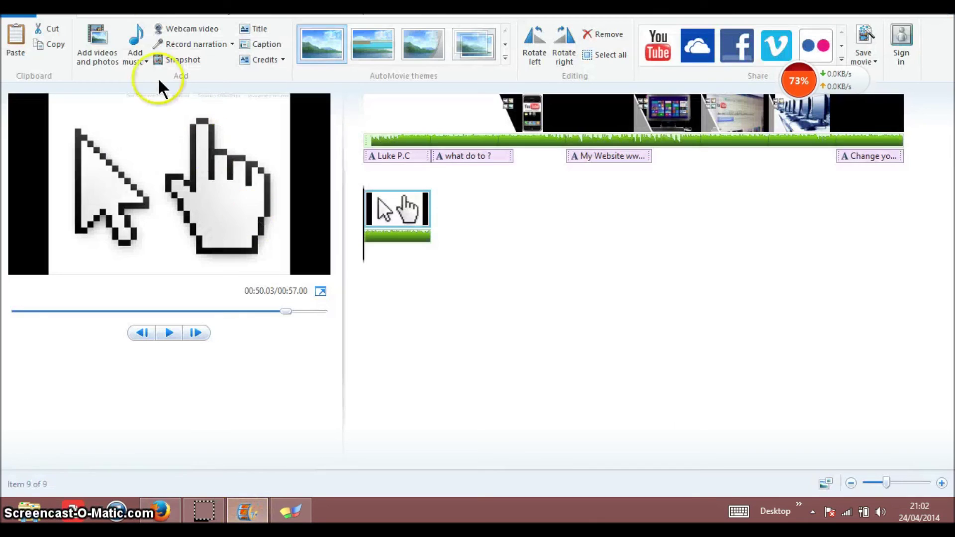
# Add the saved I-beam image to the movie as the tenth item and select the cursor clip.
pyautogui.click(105, 50)
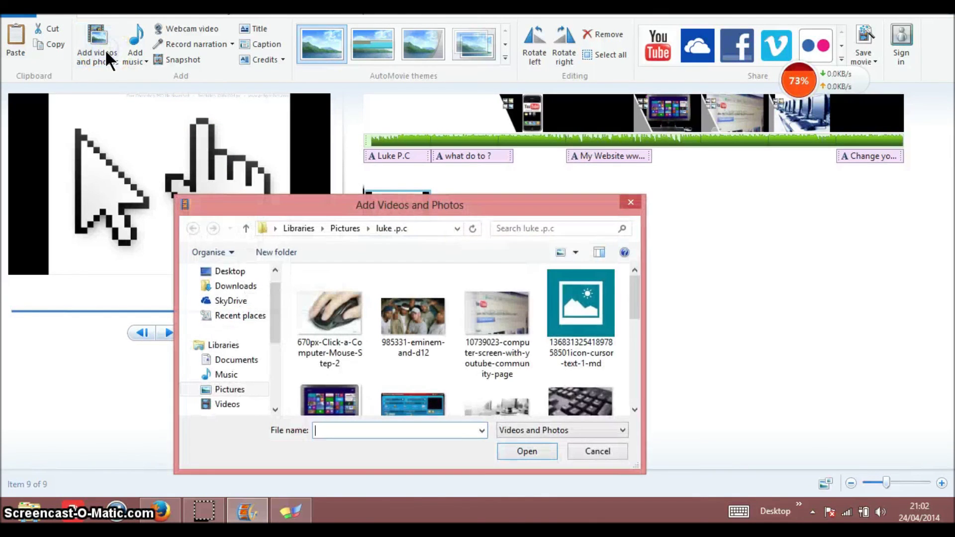
pyautogui.doubleClick(595, 288)
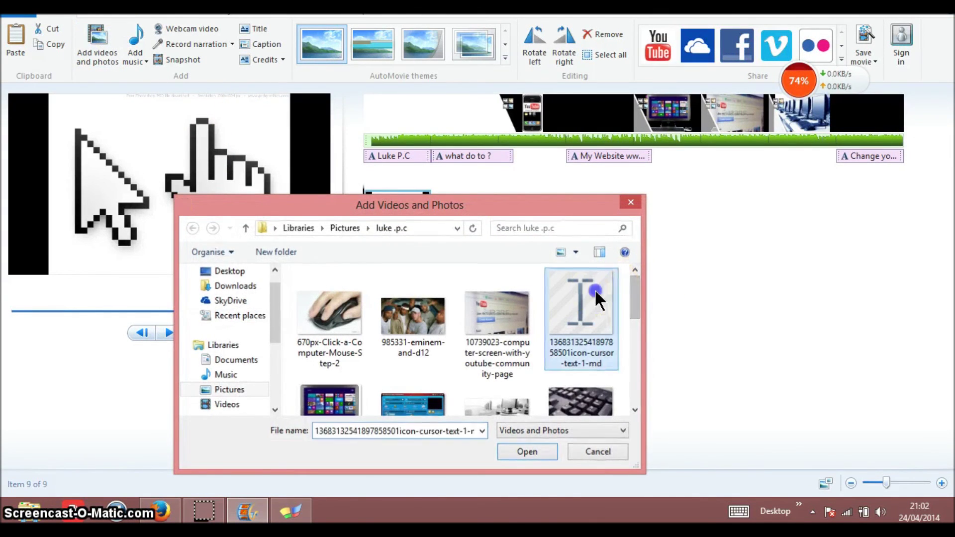
pyautogui.click(377, 212)
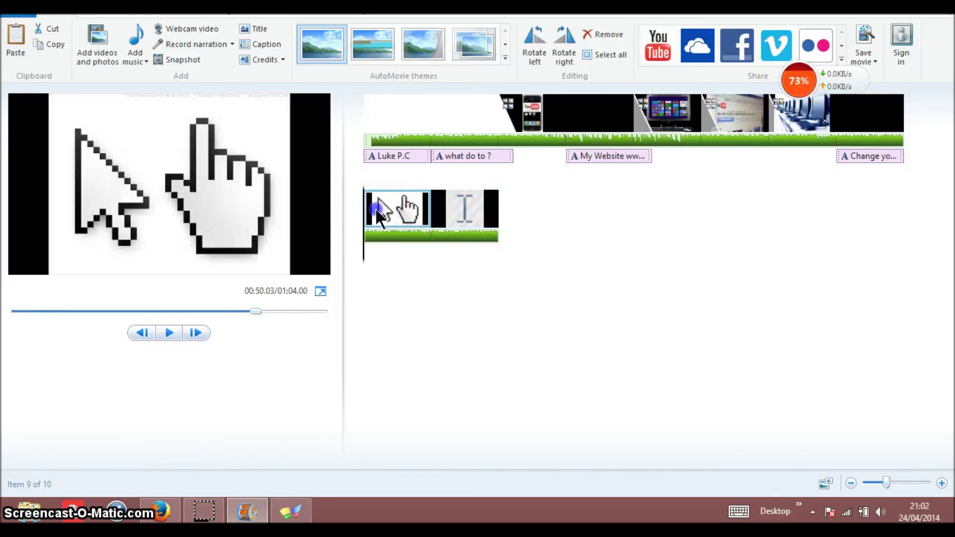
# Apply the 'Cinematic - overlay left 2' visual effect to the hand-cursor clip.
pyautogui.click(162, 13)
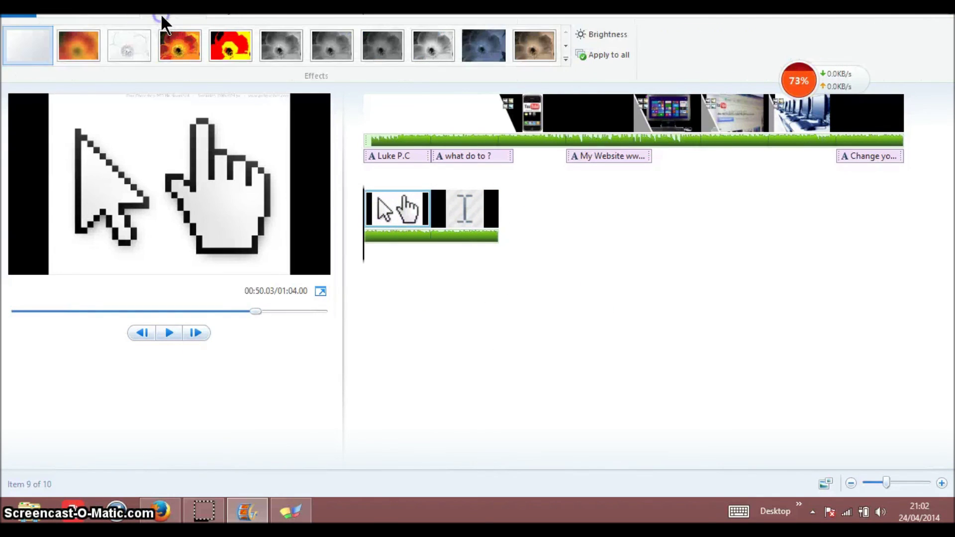
pyautogui.click(432, 42)
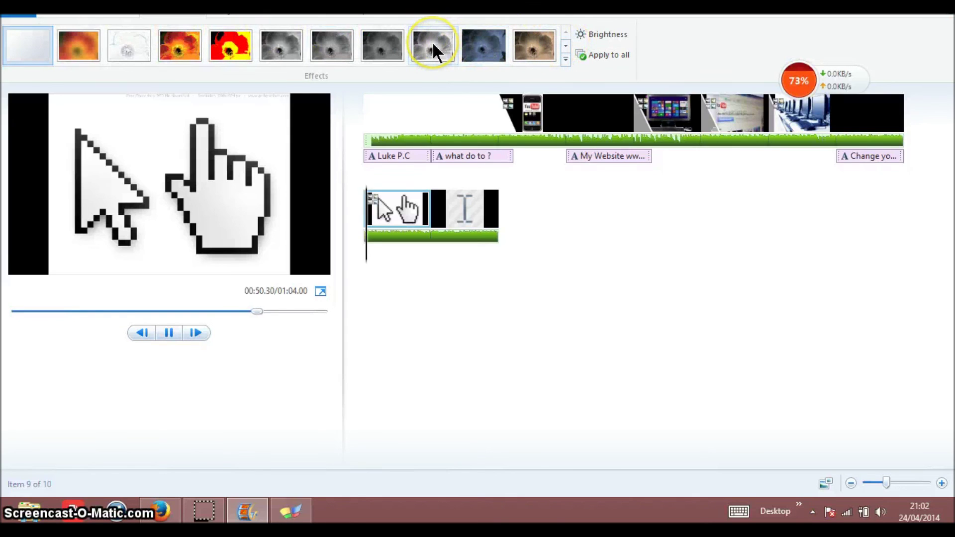
pyautogui.click(565, 45)
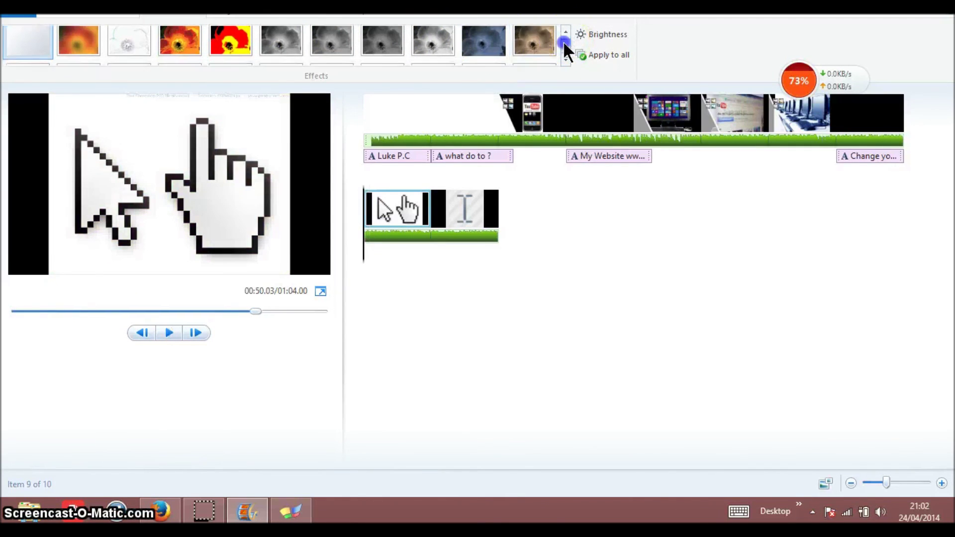
pyautogui.click(565, 45)
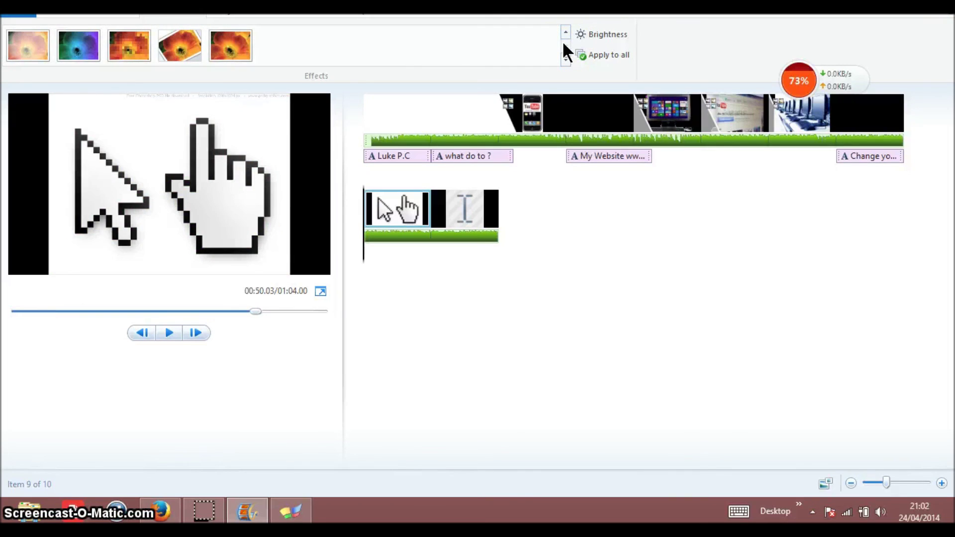
pyautogui.click(565, 34)
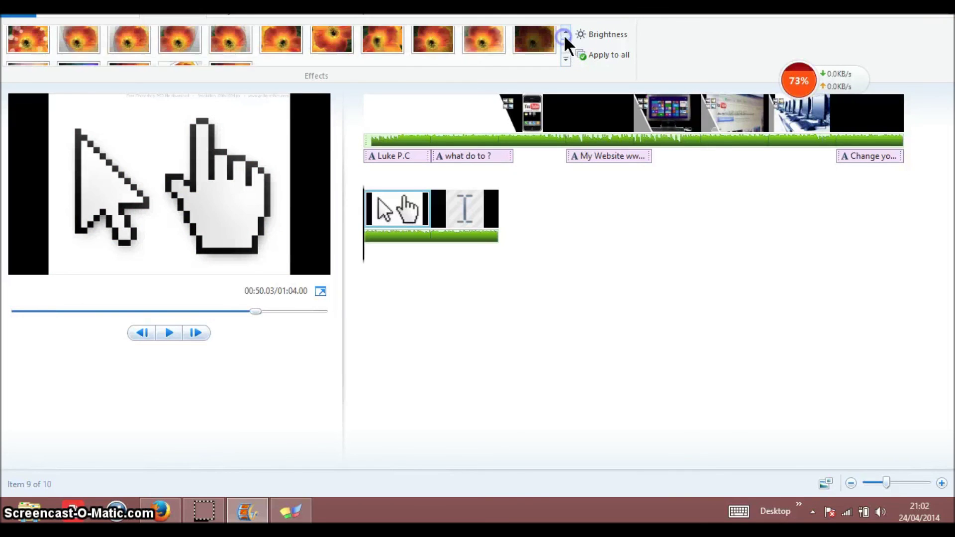
pyautogui.click(432, 31)
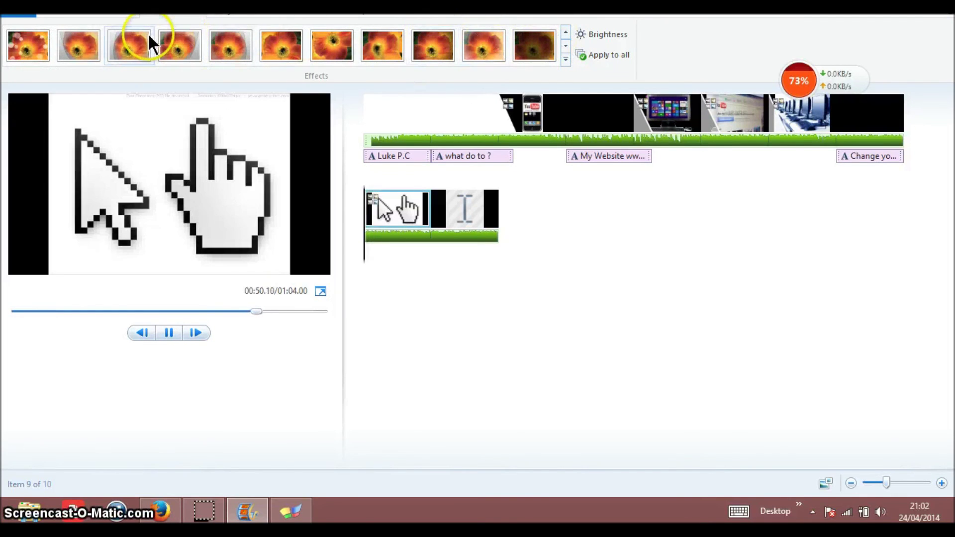
pyautogui.click(147, 35)
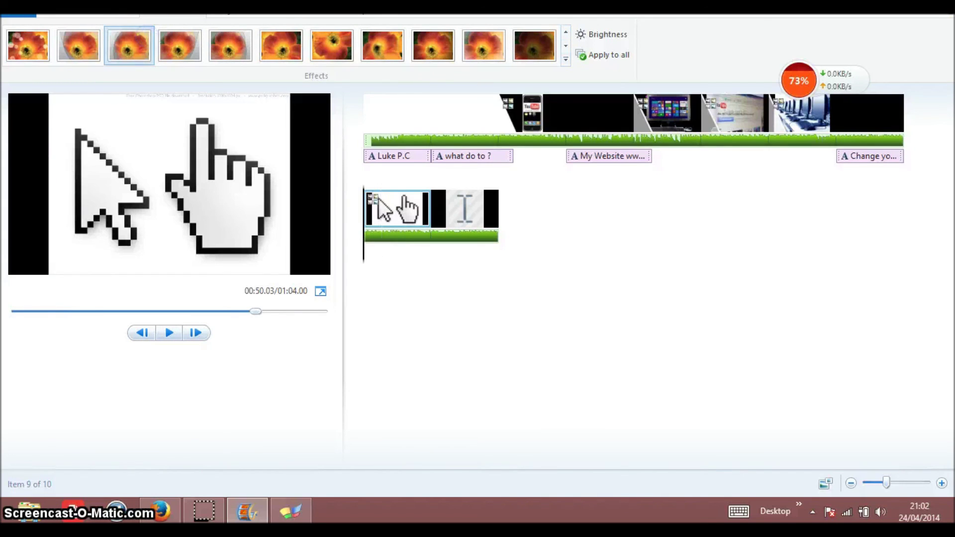
# Give the hand-cursor clip a Rectangle transition.
pyautogui.click(91, 13)
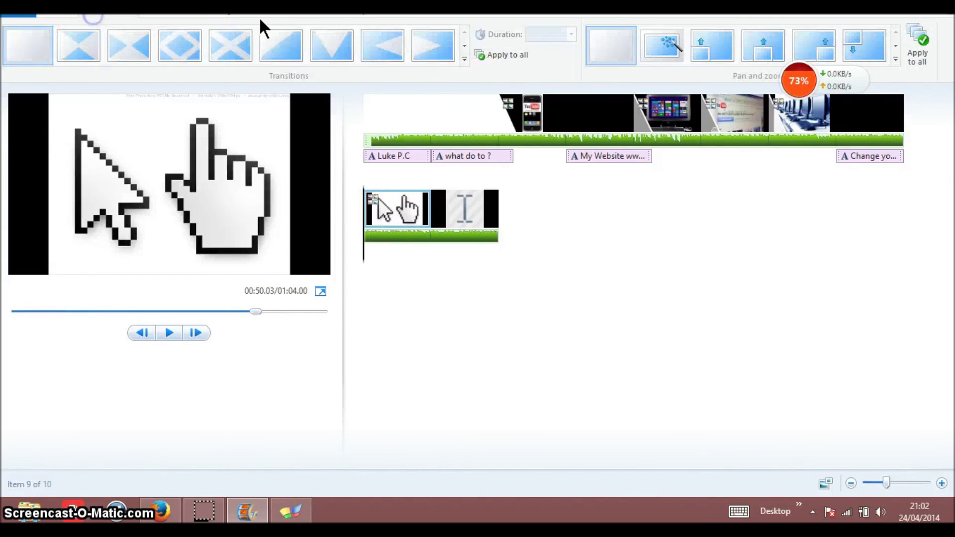
pyautogui.click(464, 43)
pyautogui.click(464, 43)
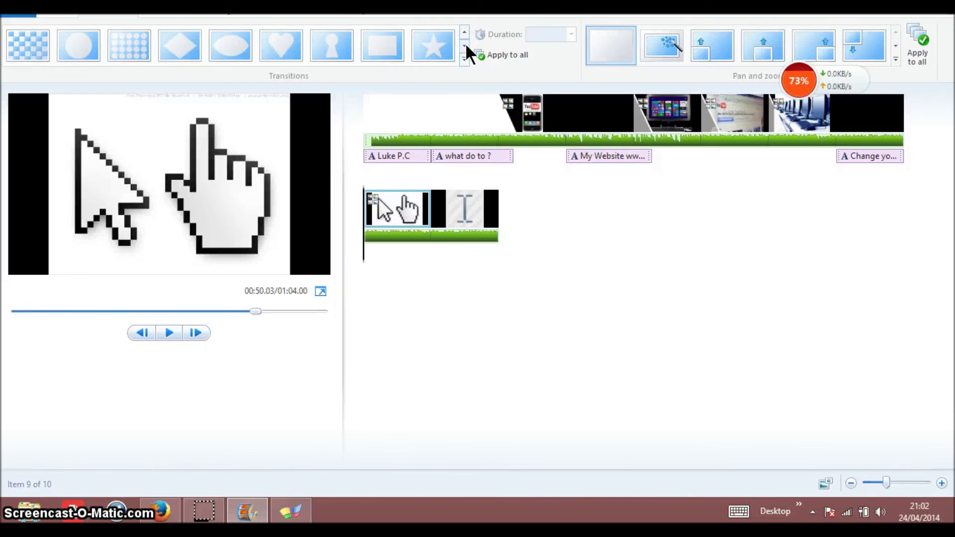
pyautogui.click(392, 37)
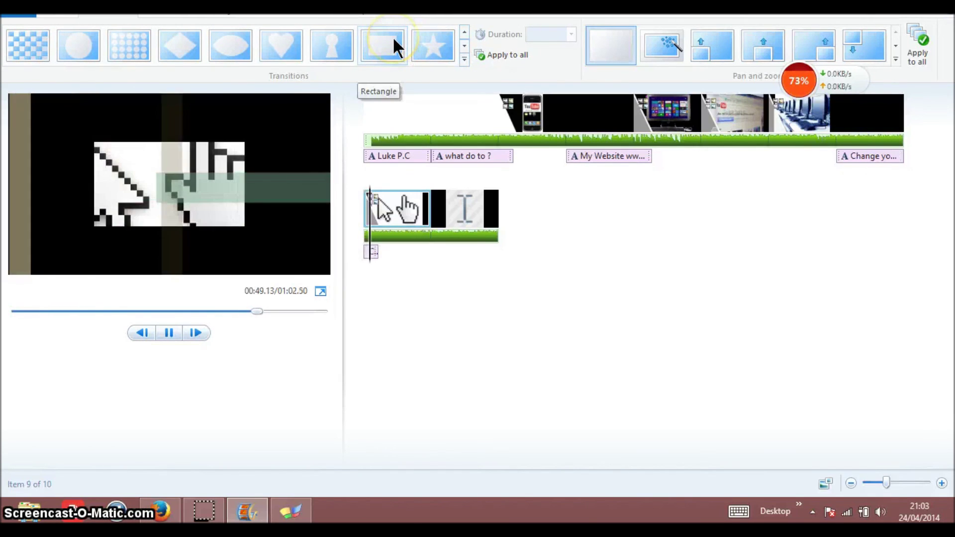
# Apply Zoom out right panning to the hand-cursor clip.
pyautogui.click(432, 209)
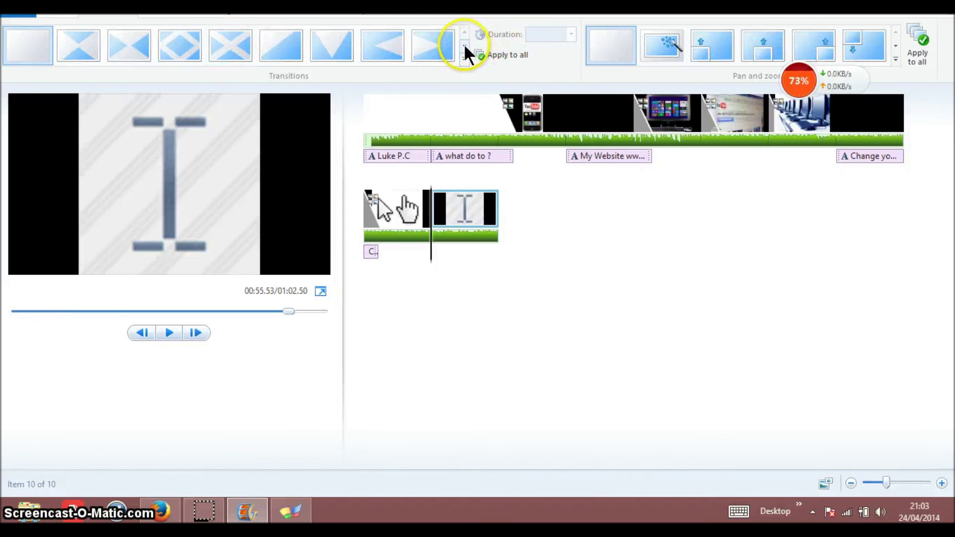
pyautogui.click(402, 202)
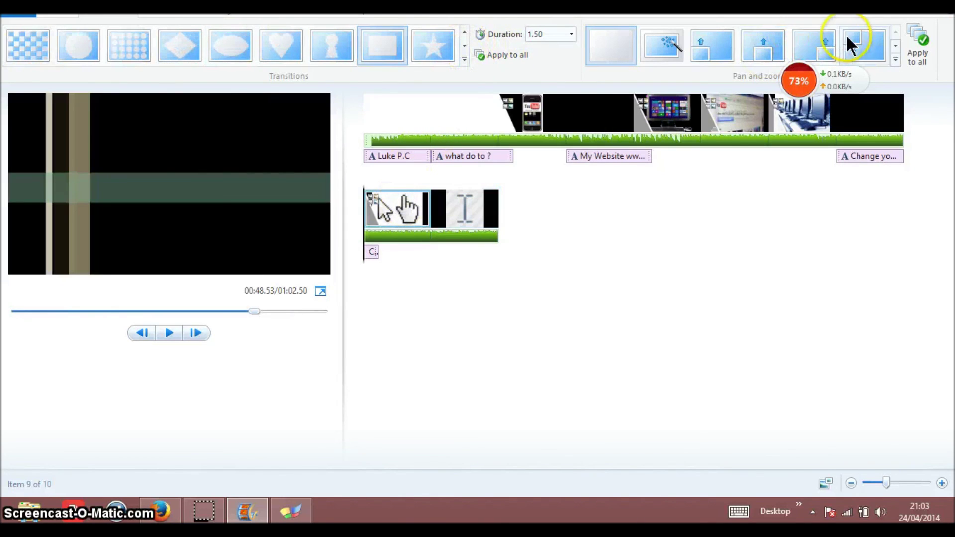
pyautogui.click(895, 45)
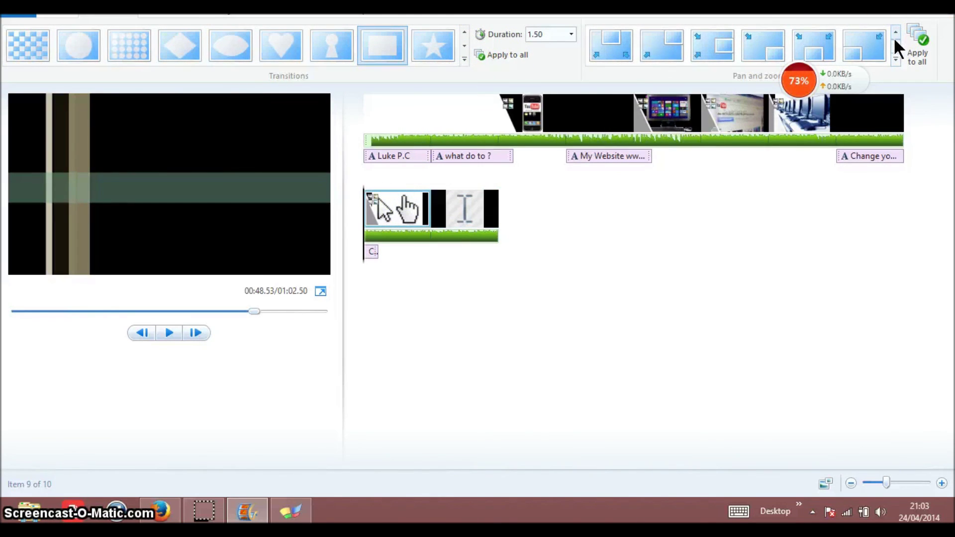
pyautogui.click(894, 34)
pyautogui.click(878, 37)
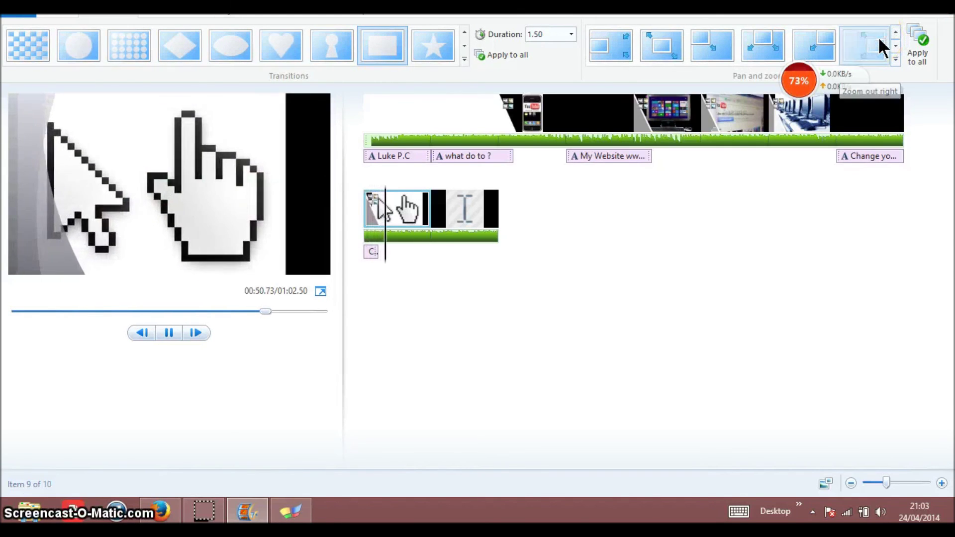
# Give the I-beam clip an Iris transition and Pan up motion.
pyautogui.click(470, 204)
pyautogui.click(473, 151)
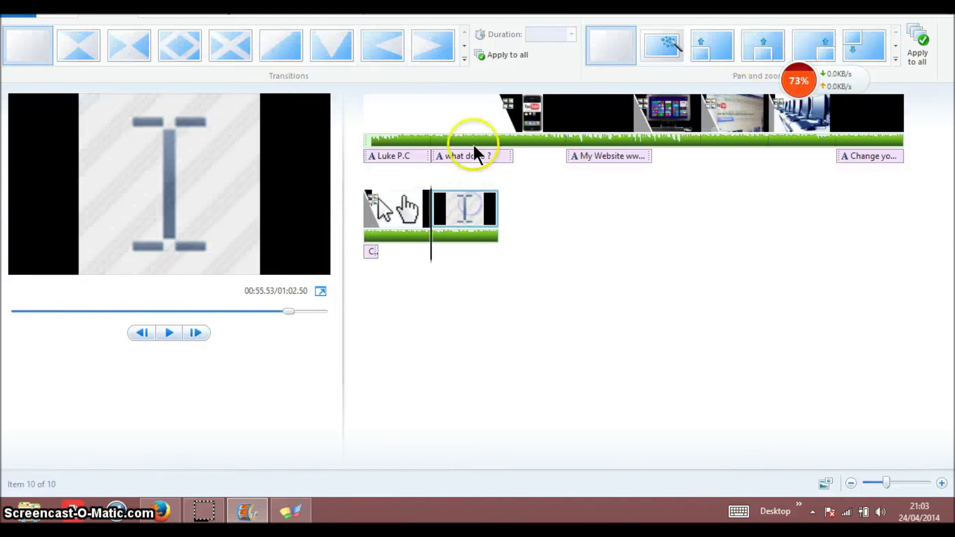
pyautogui.click(464, 46)
pyautogui.click(464, 46)
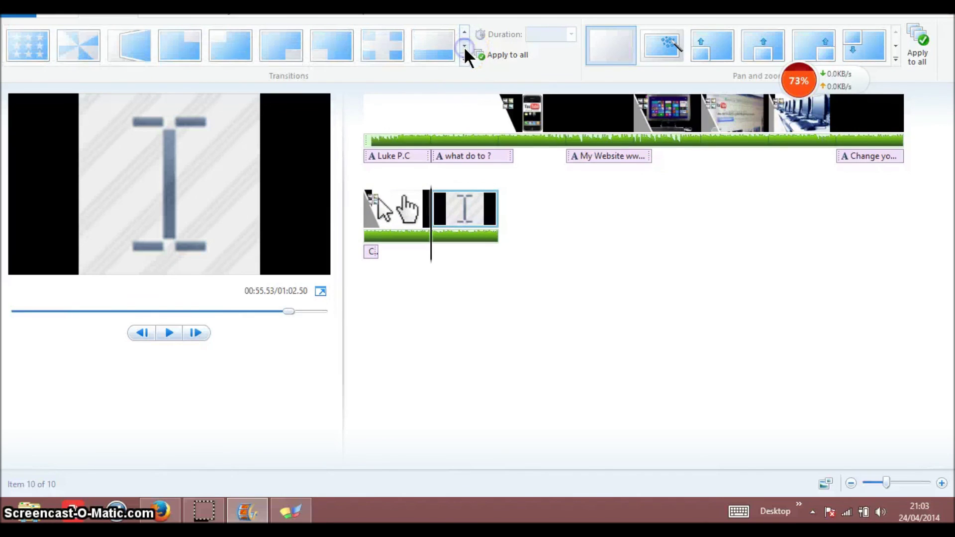
pyautogui.click(395, 46)
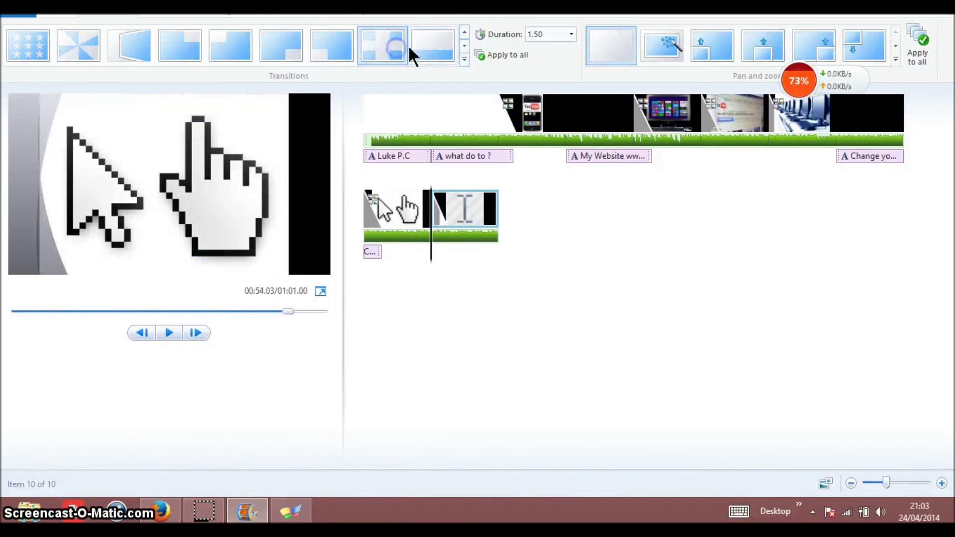
pyautogui.click(765, 48)
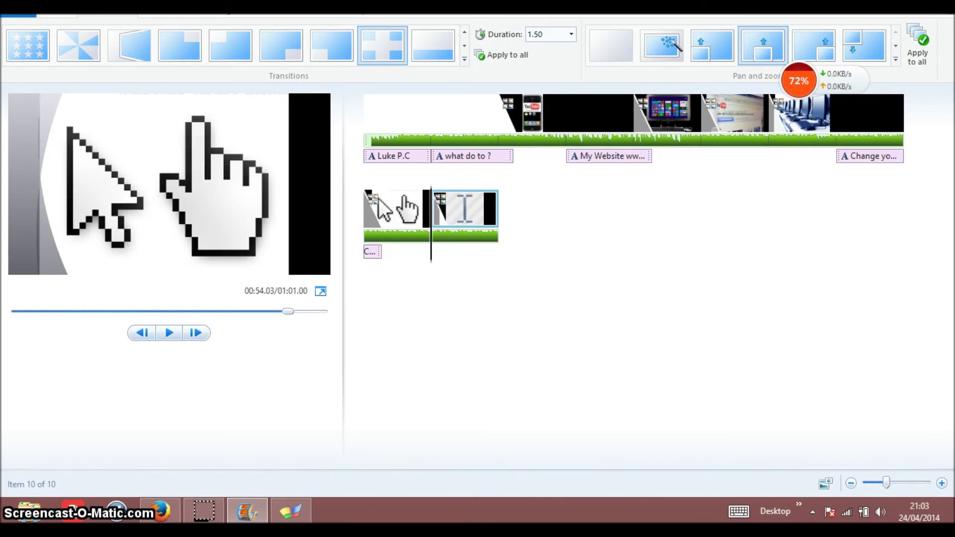
pyautogui.click(60, 15)
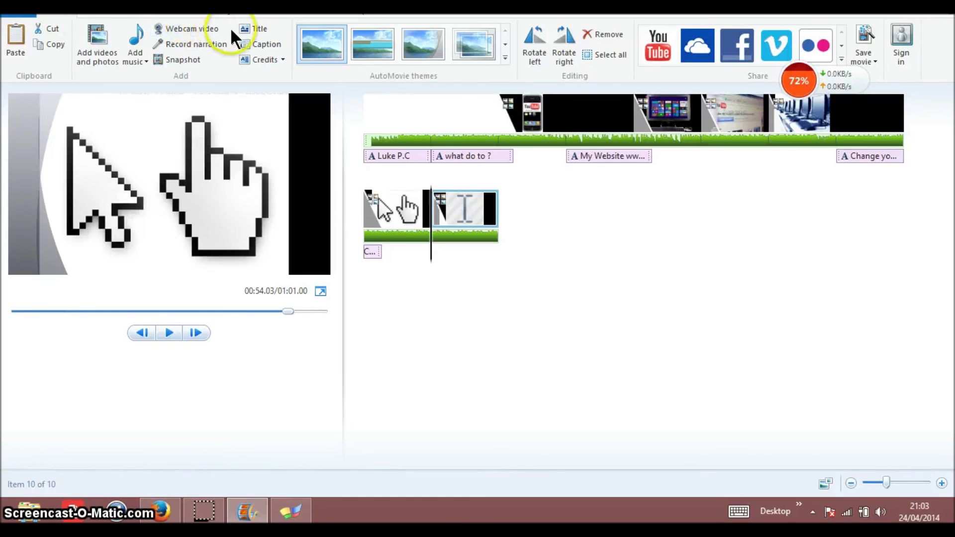
# Add closing credits reading 'Thankyou for watching' followed by the creator's name.
pyautogui.click(257, 59)
pyautogui.press('BackSpace')
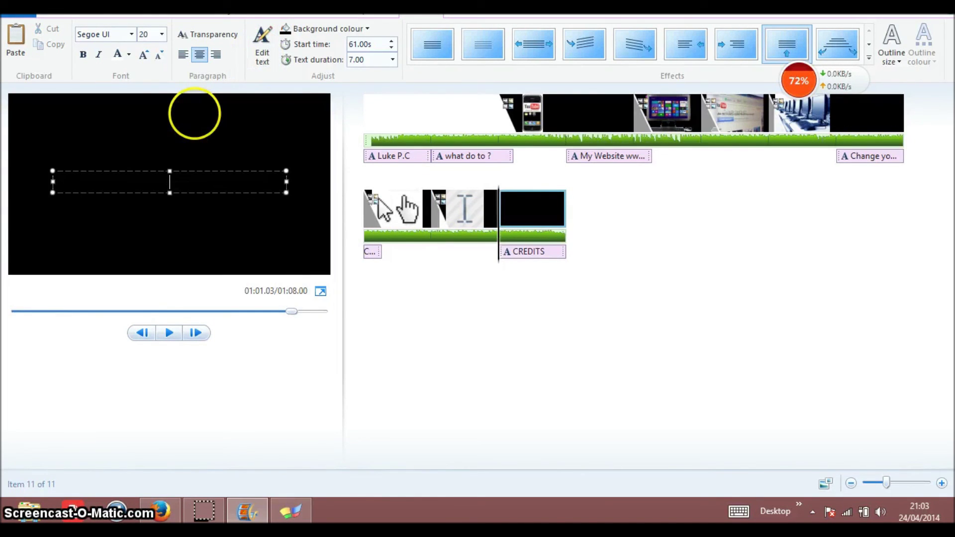
pyautogui.write('Thankyou')
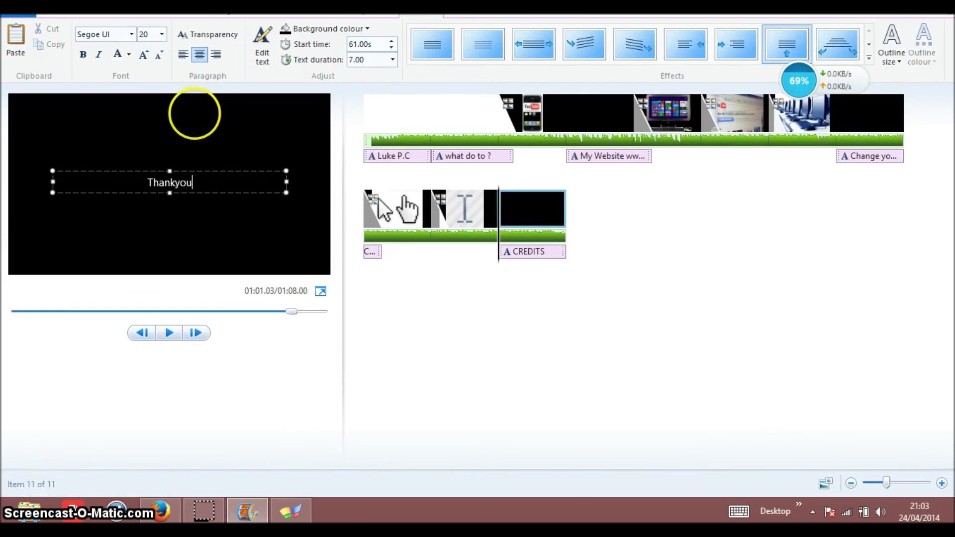
pyautogui.write(' for watching Luke')
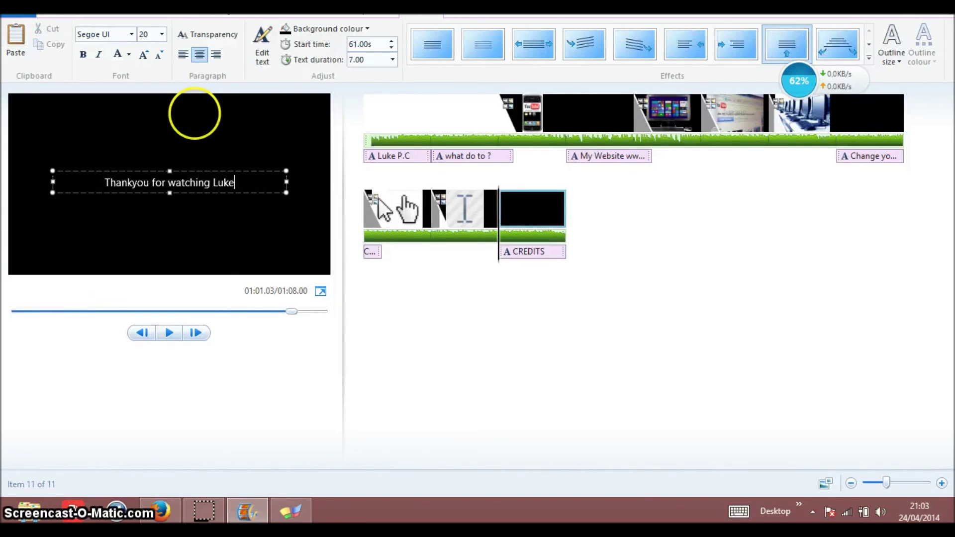
pyautogui.write(' [.c luke')
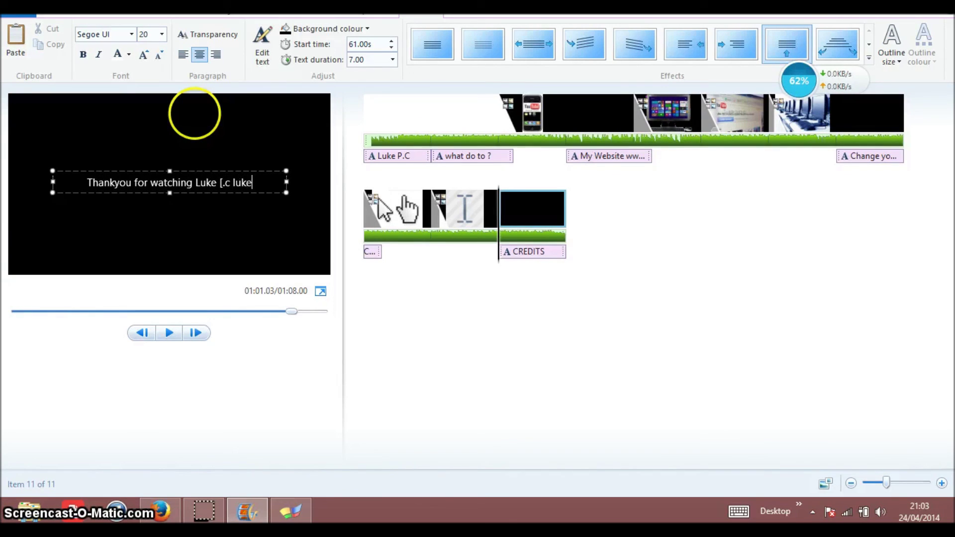
pyautogui.write(' dwyer')
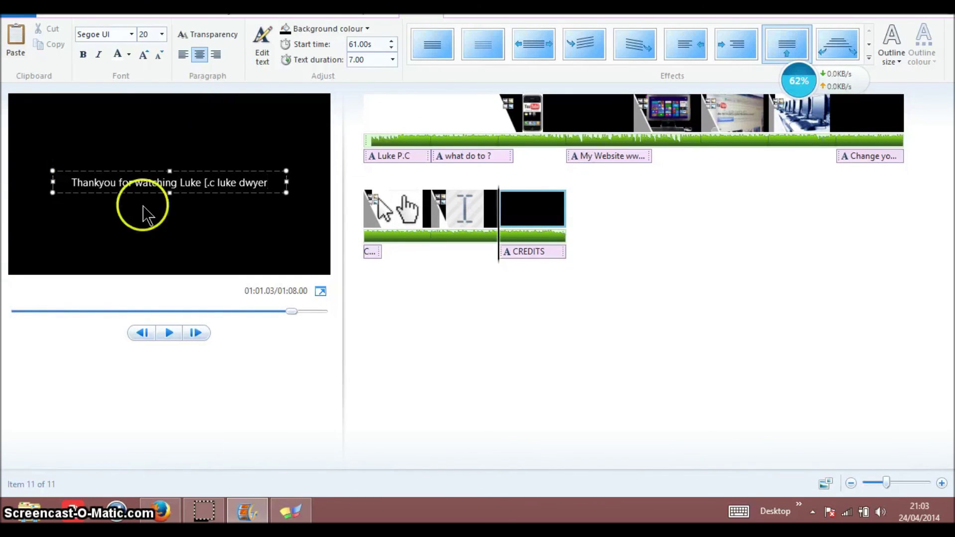
# Rewind the preview to the start, play the movie, then pause it.
pyautogui.moveTo(287, 317); pyautogui.dragTo(14, 313)
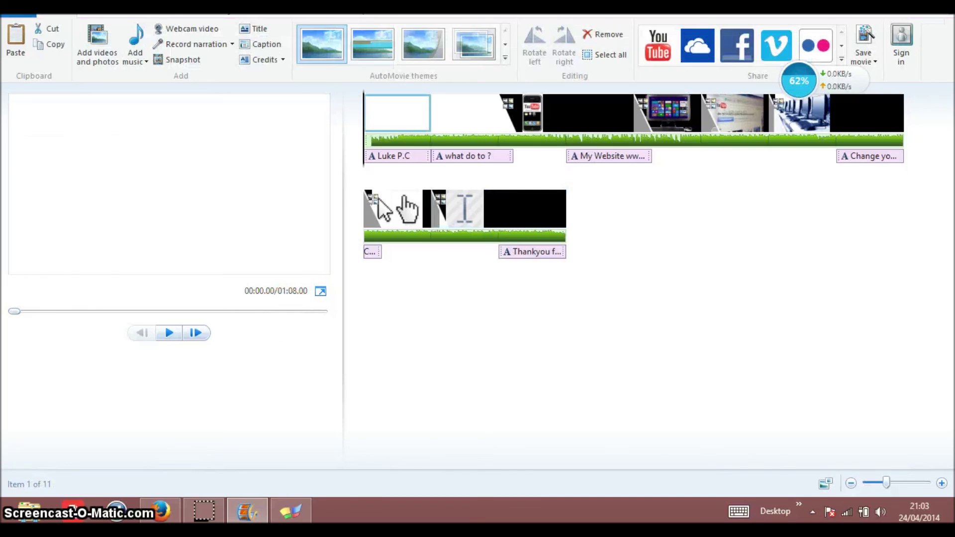
pyautogui.click(169, 332)
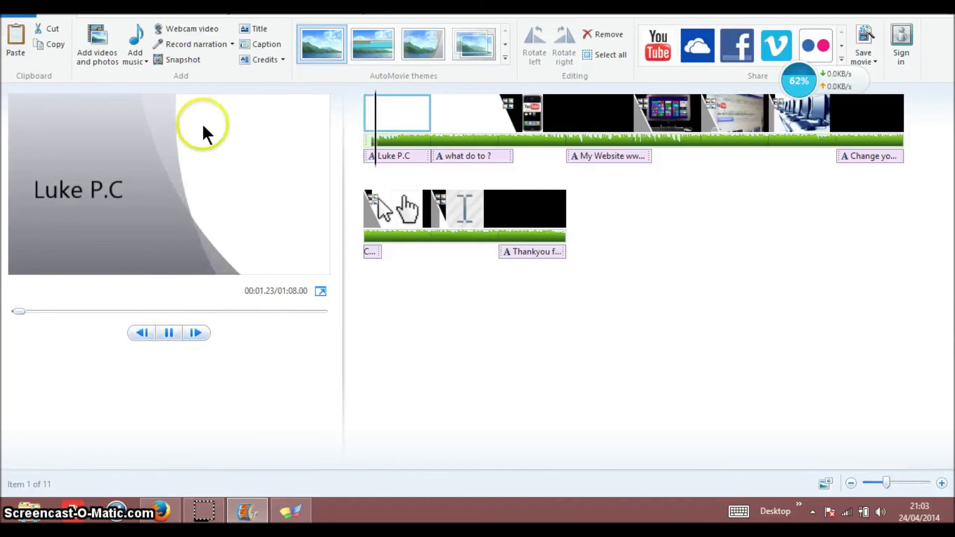
pyautogui.click(170, 332)
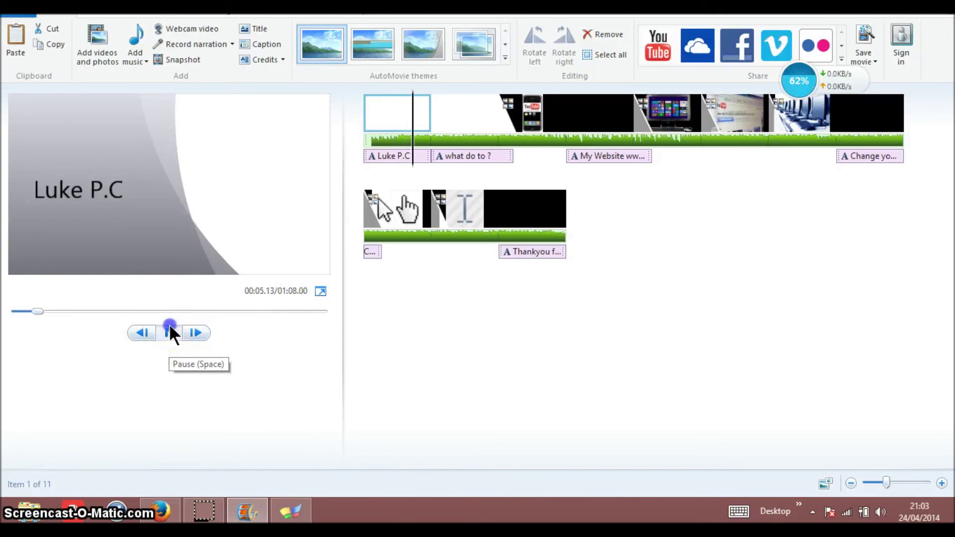